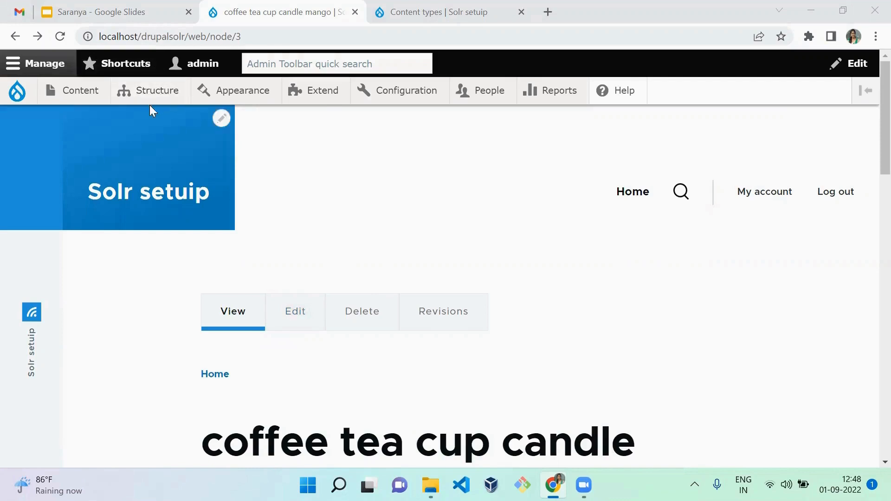
- Start adding a new content type and name it D4Drupal
mouse_move(153, 98)
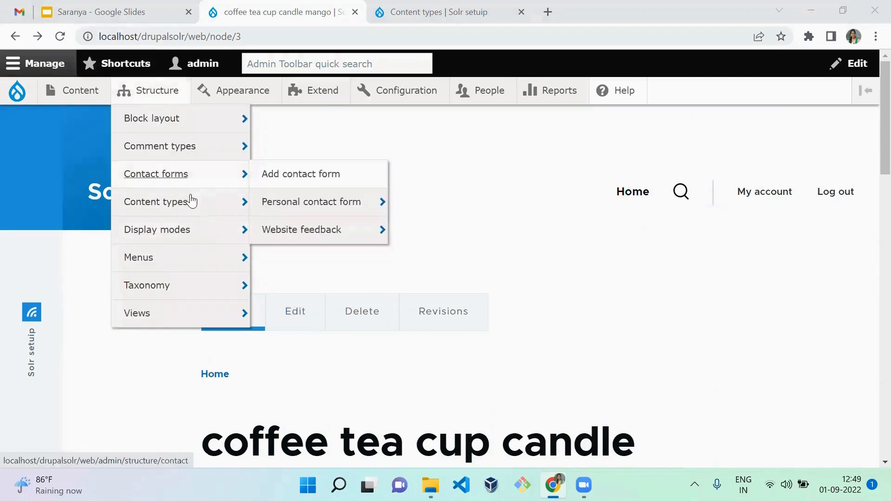
mouse_move(191, 203)
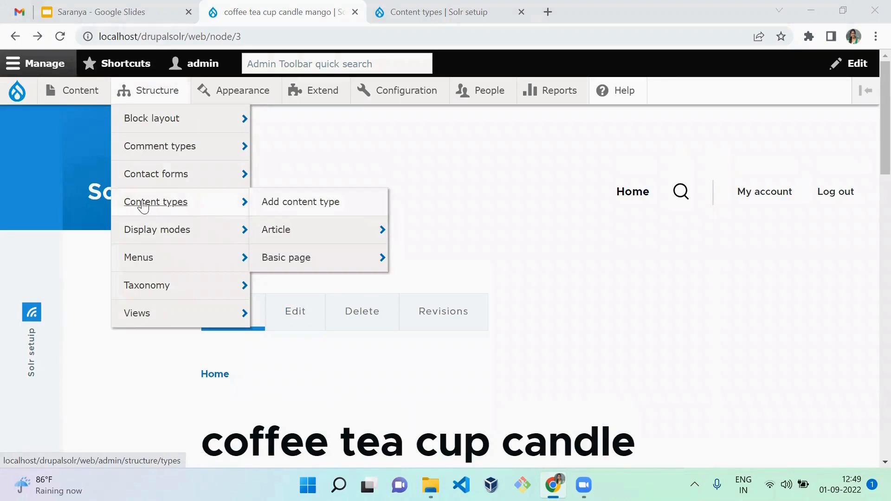
click(213, 203)
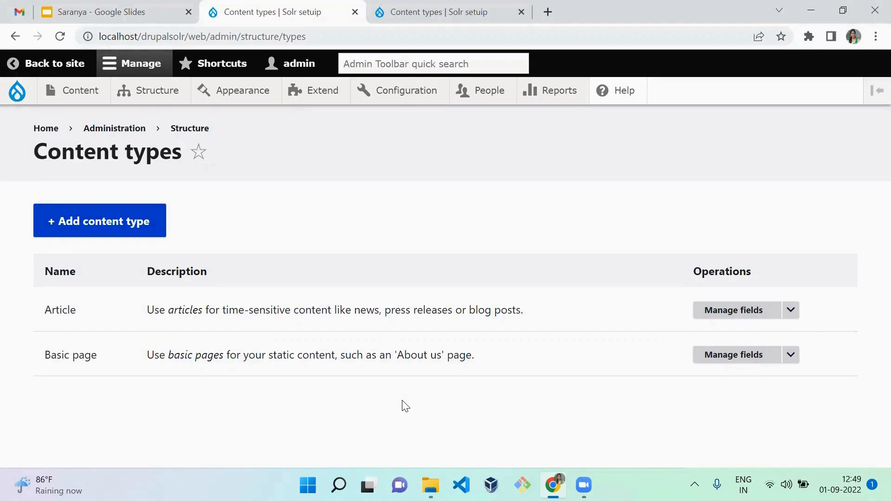
click(116, 229)
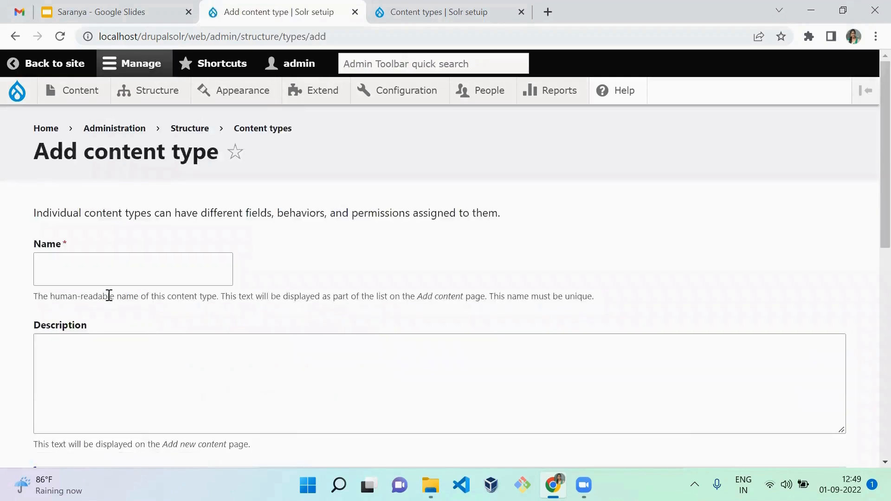
click(105, 276)
text(D4)
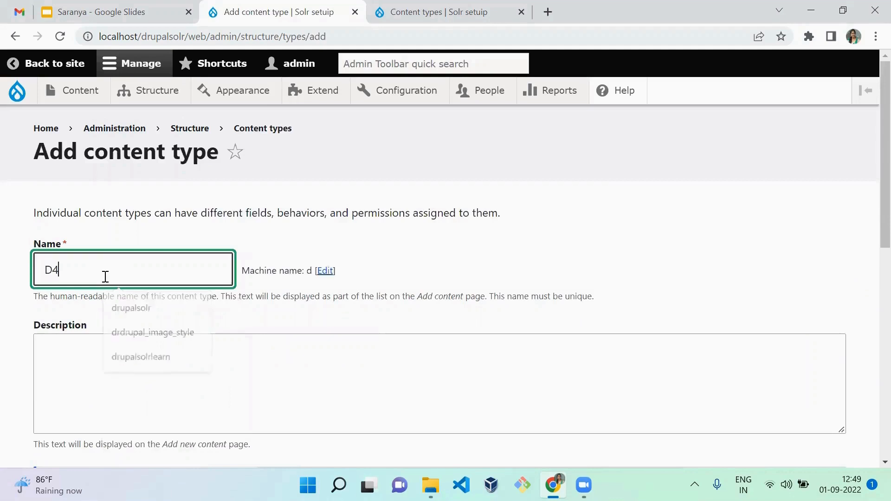
text(Drupal)
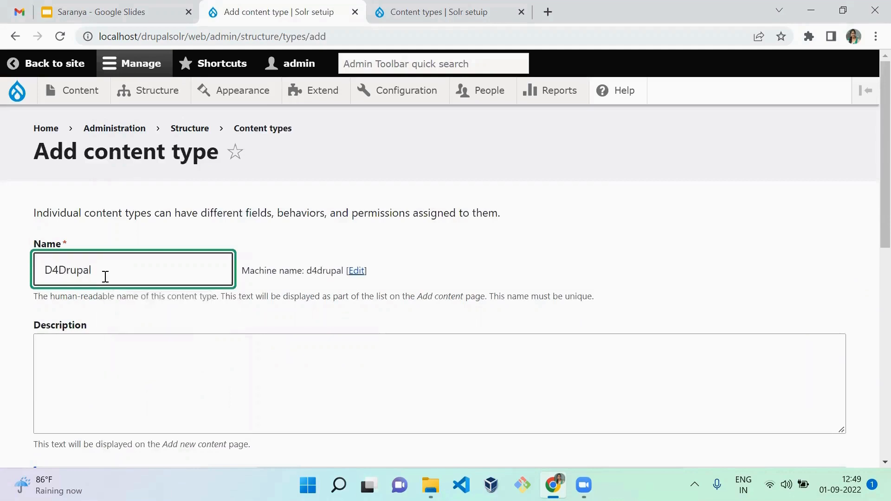
click(644, 268)
- Enter "Helptext for D4drupal content type" as the explanation or submission guidelines, keeping Title as the title field label
drag(872, 146, 872, 306)
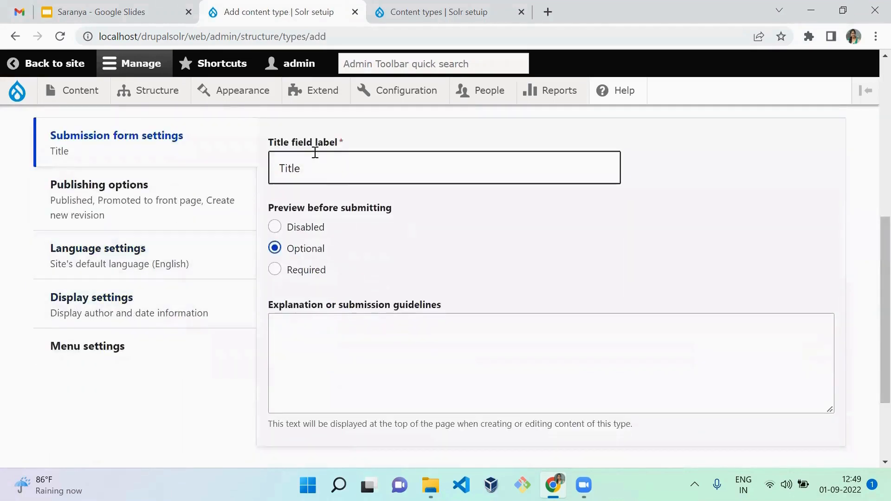
double_click(327, 180)
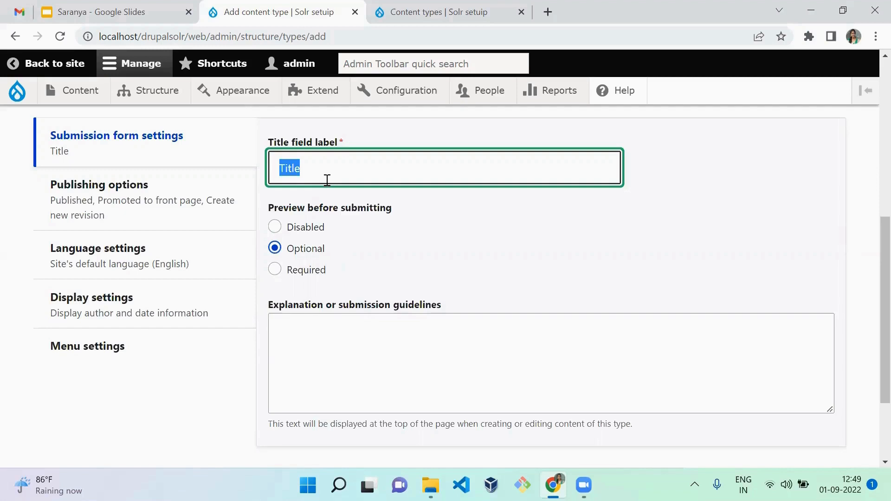
click(381, 359)
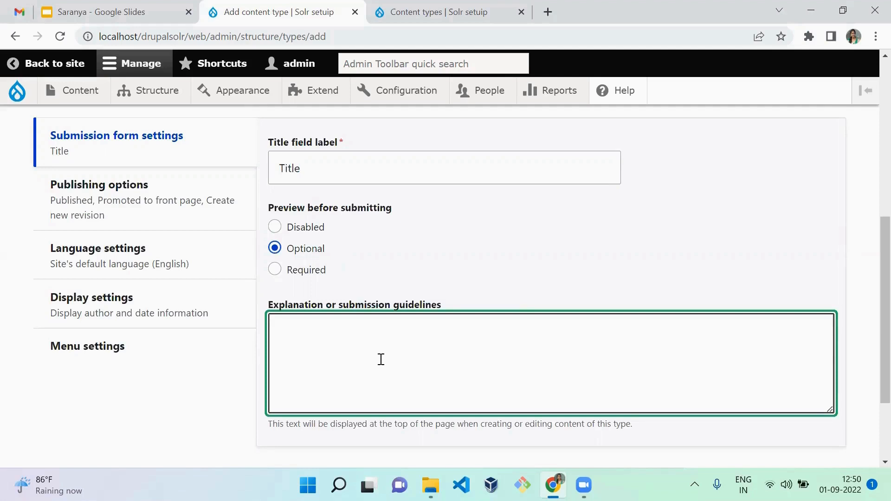
text(Helptext for D)
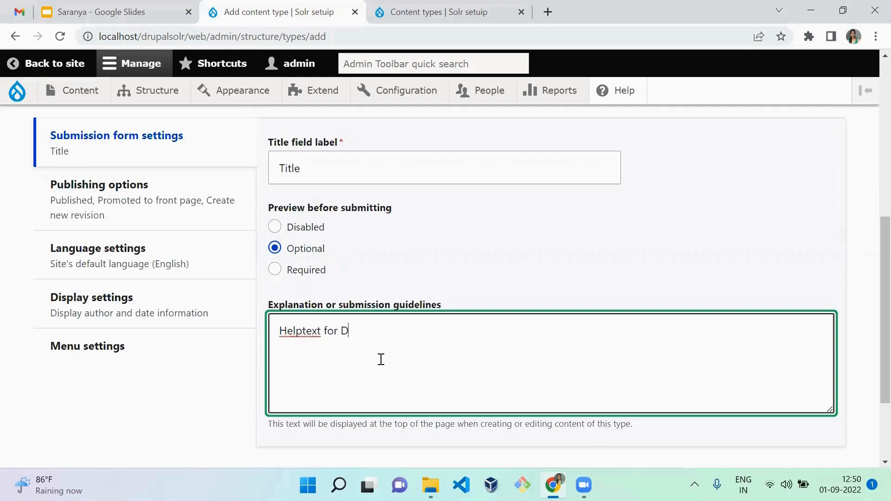
text(4drupal context)
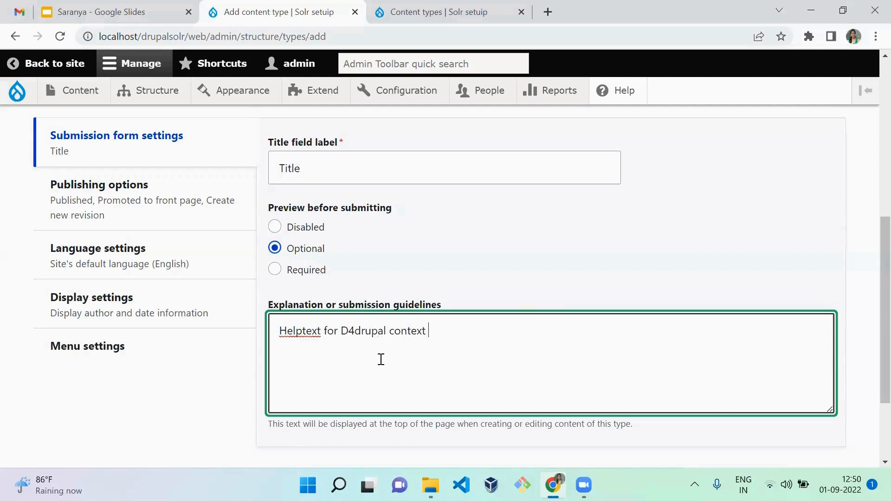
key(BackSpace)
key(BackSpace)
key(BackSpace)
text(nt type)
click(510, 294)
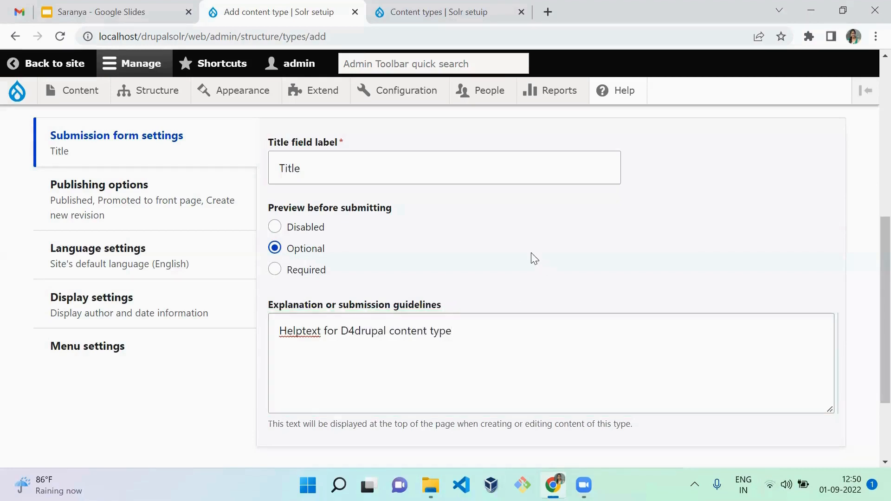
- Remove Main navigation from the content type's available menus and save the content type, continuing to its fields
click(135, 192)
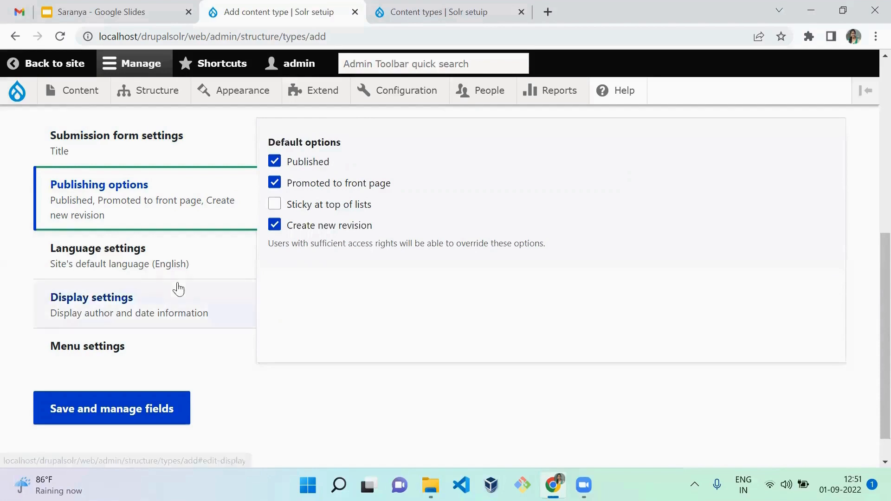
click(191, 262)
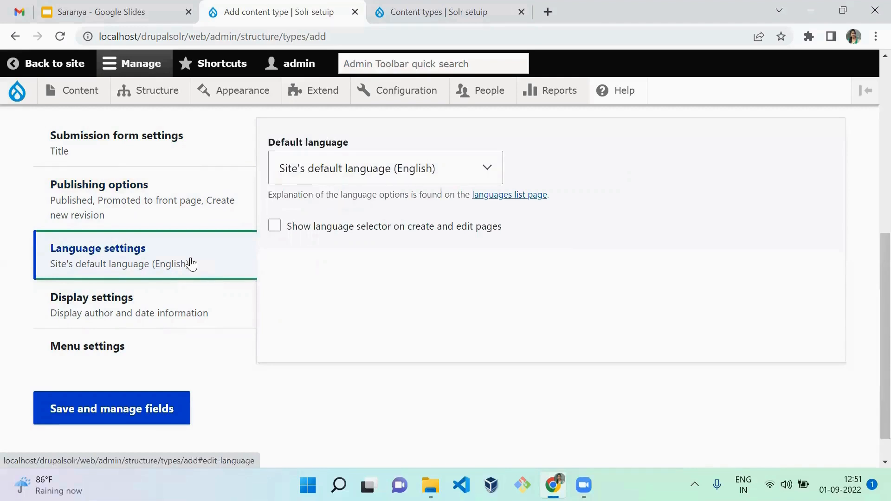
click(170, 319)
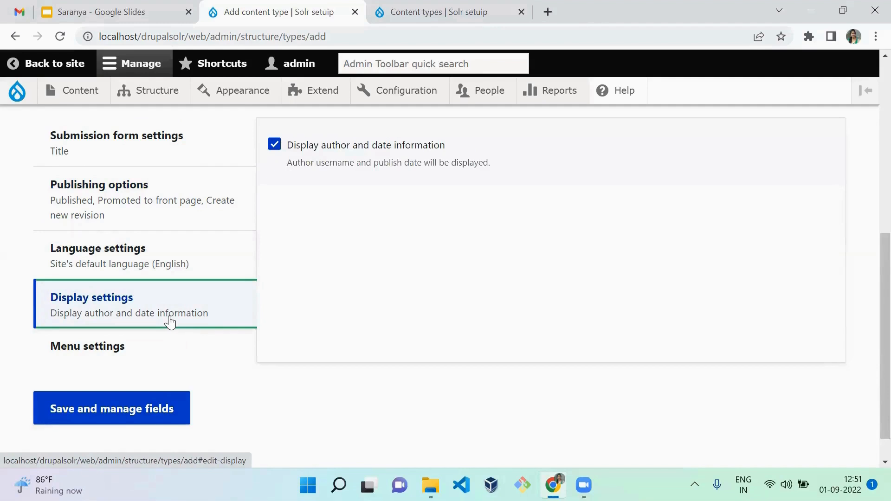
click(164, 346)
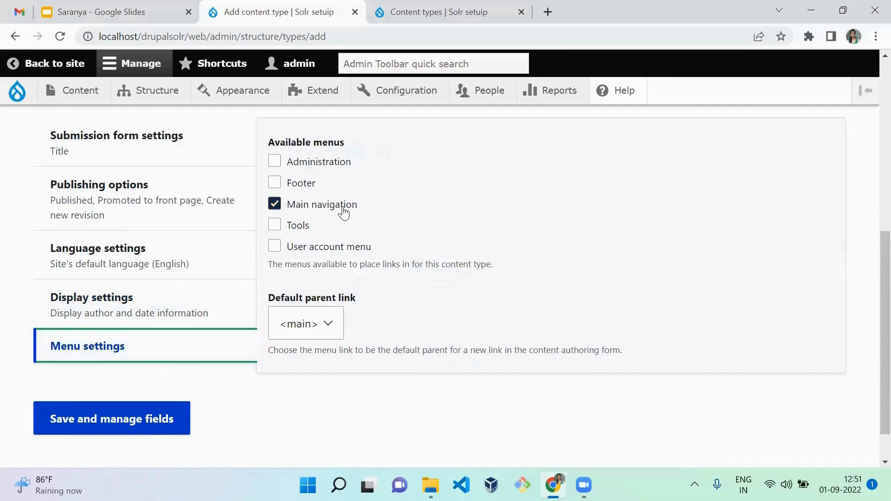
click(310, 210)
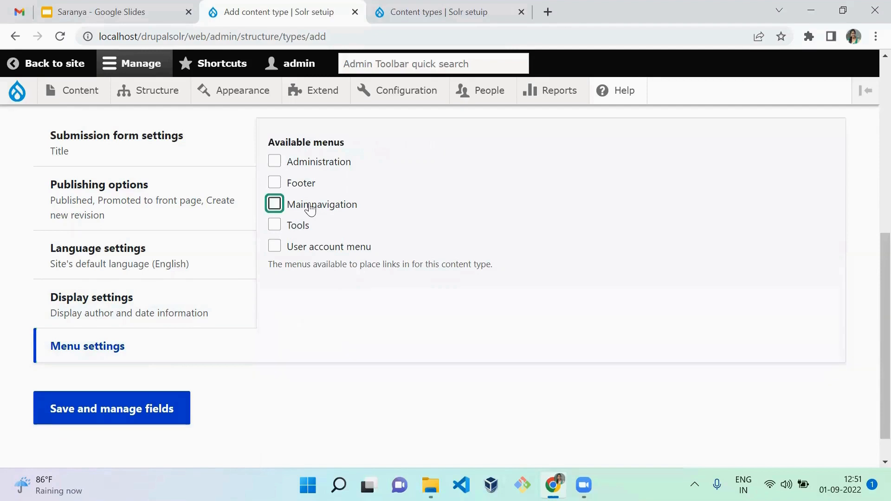
click(341, 256)
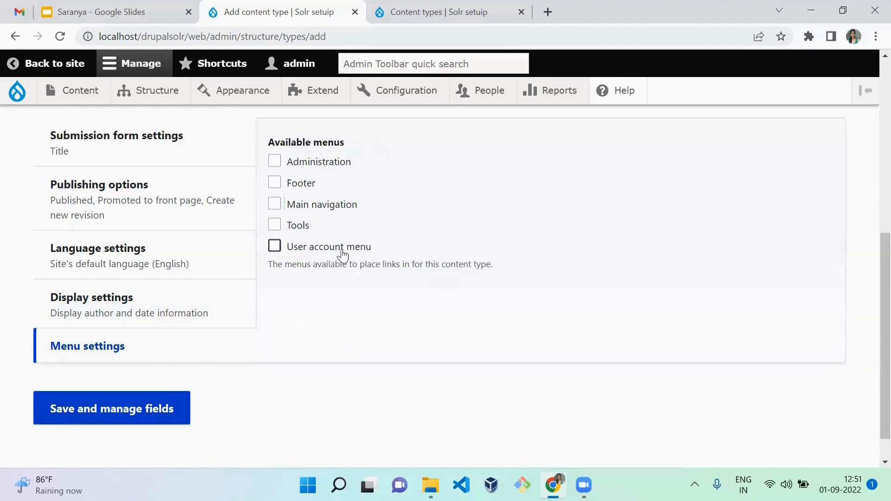
click(99, 423)
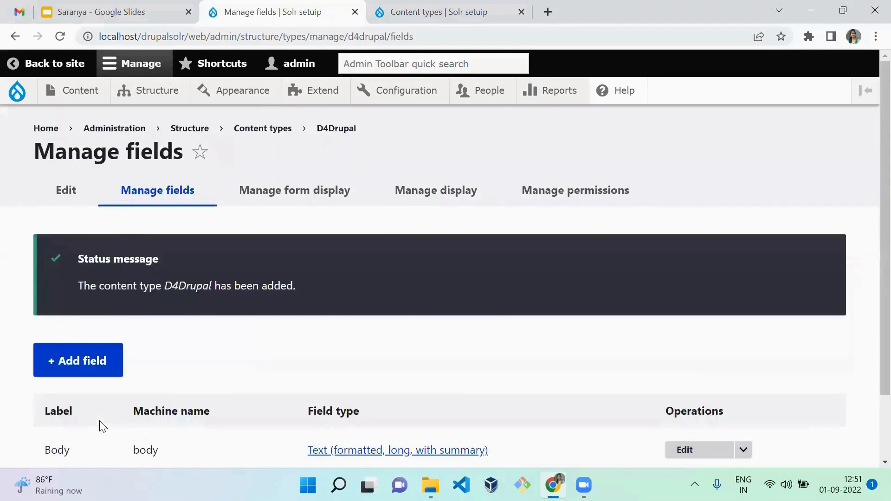
- Start adding a new field to the D4Drupal content type
scroll(102, 426, down, 2)
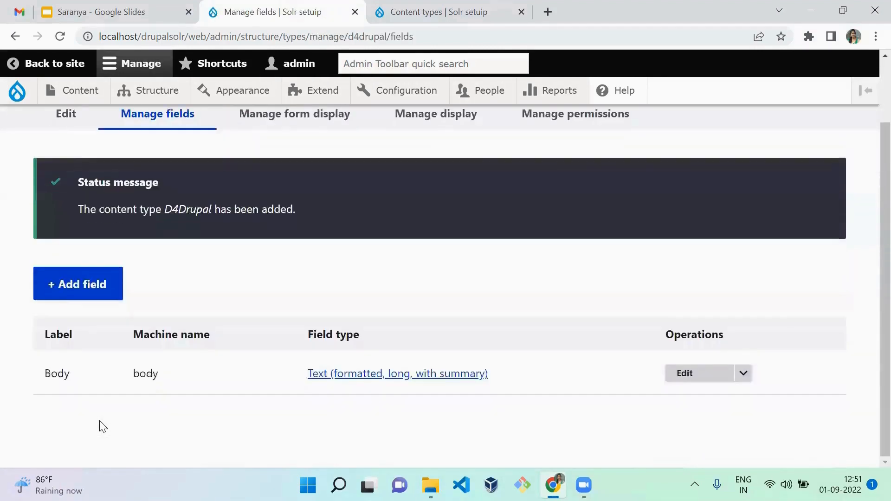
scroll(102, 425, up, 2)
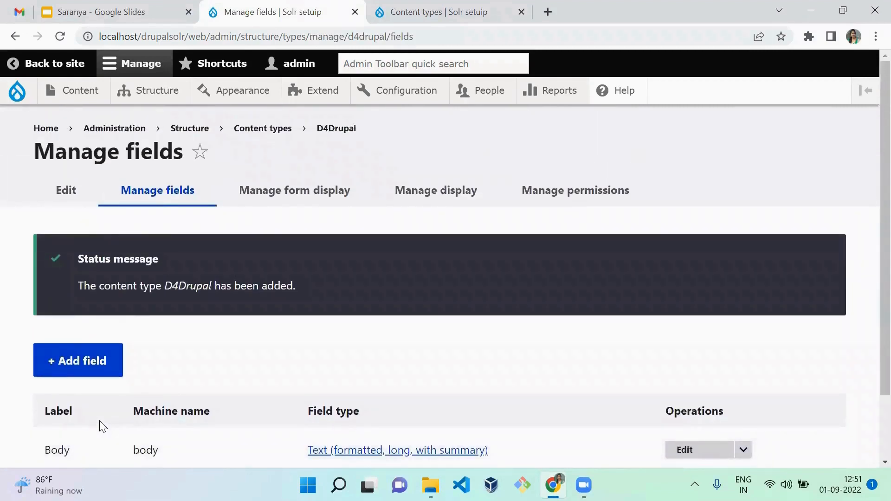
scroll(102, 426, down, 1)
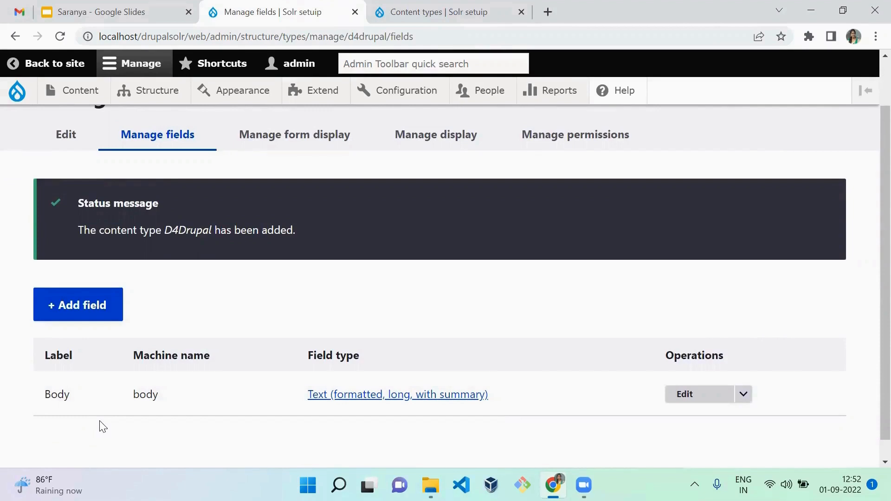
click(79, 304)
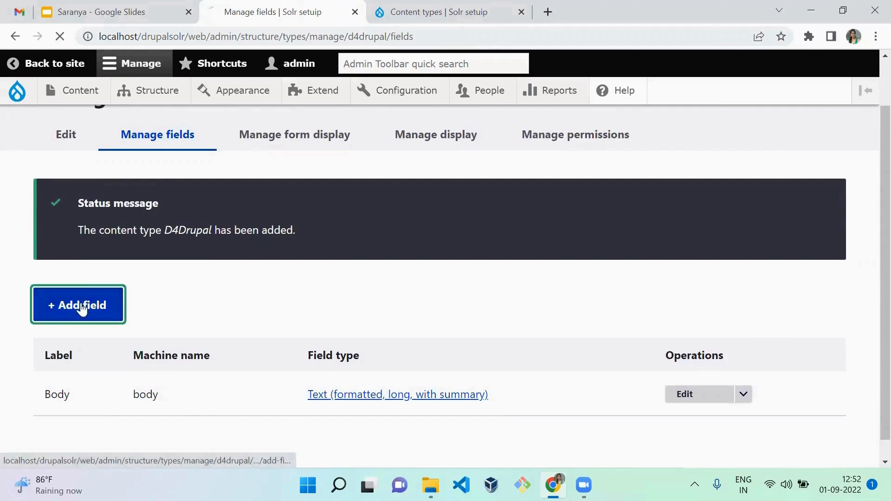
click(214, 248)
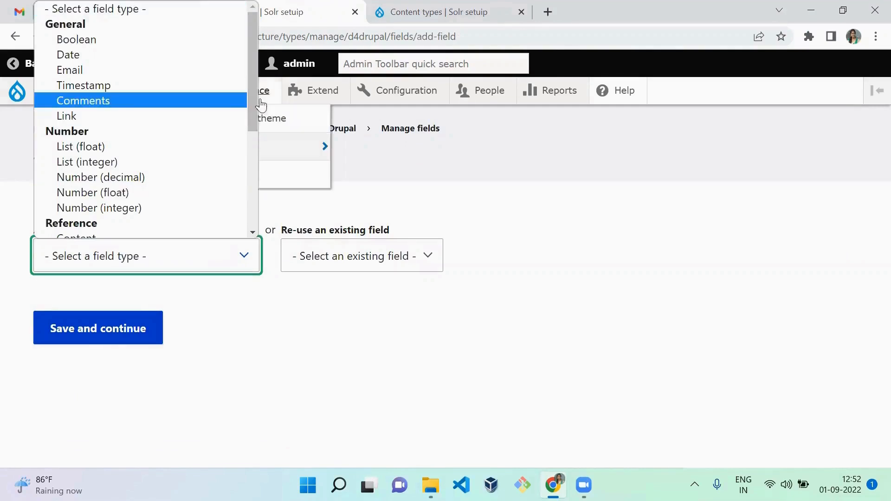
drag(253, 100, 250, 137)
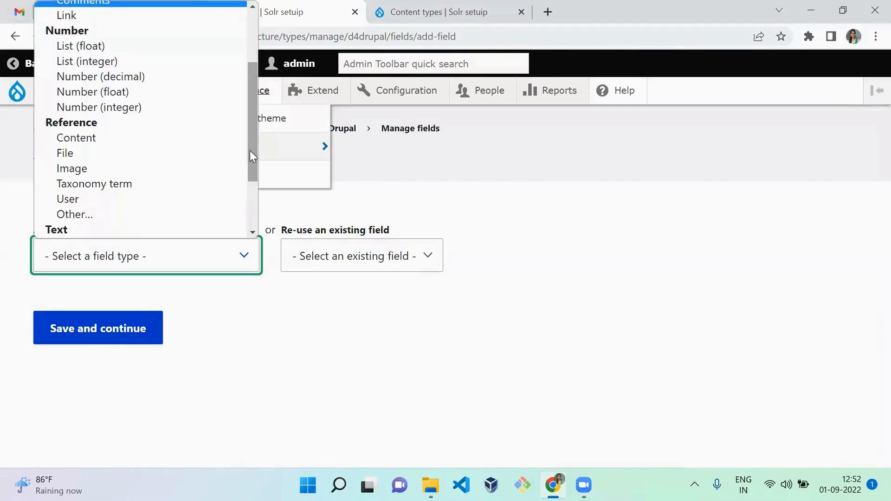
click(157, 138)
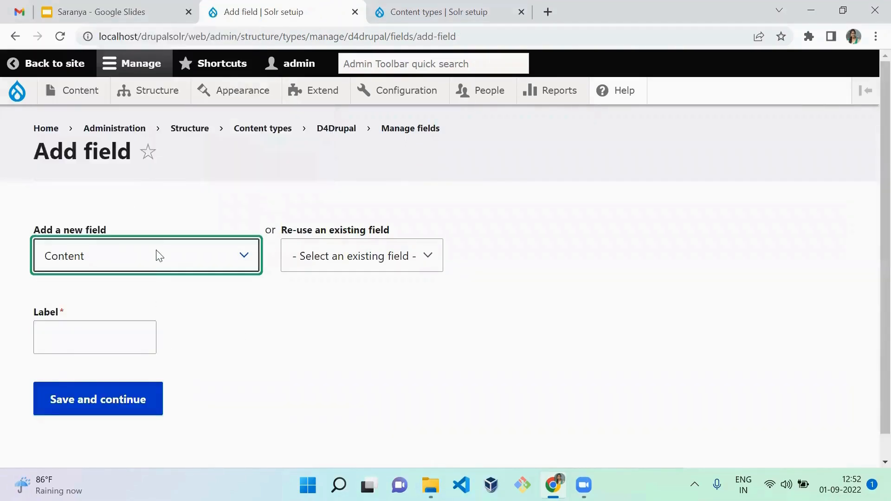
click(122, 348)
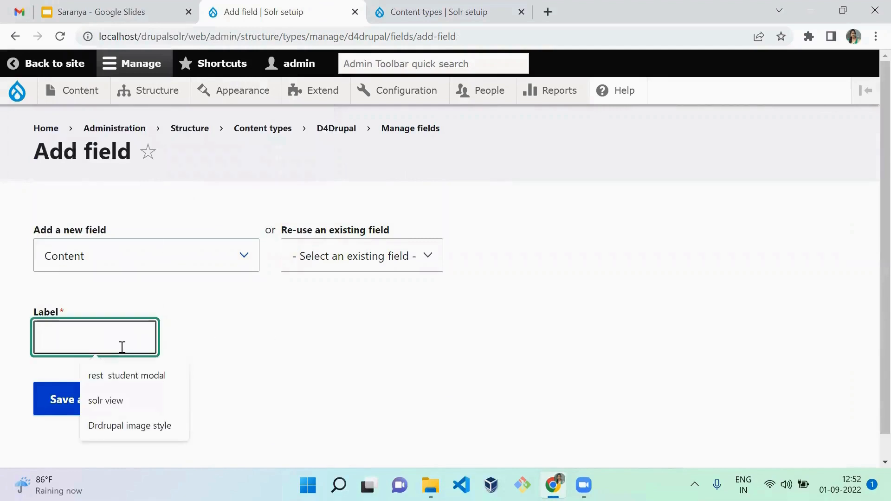
- Choose Taxonomy term as the type of the new field
click(156, 272)
key(Down)
key(Down)
key(Down)
key(Down)
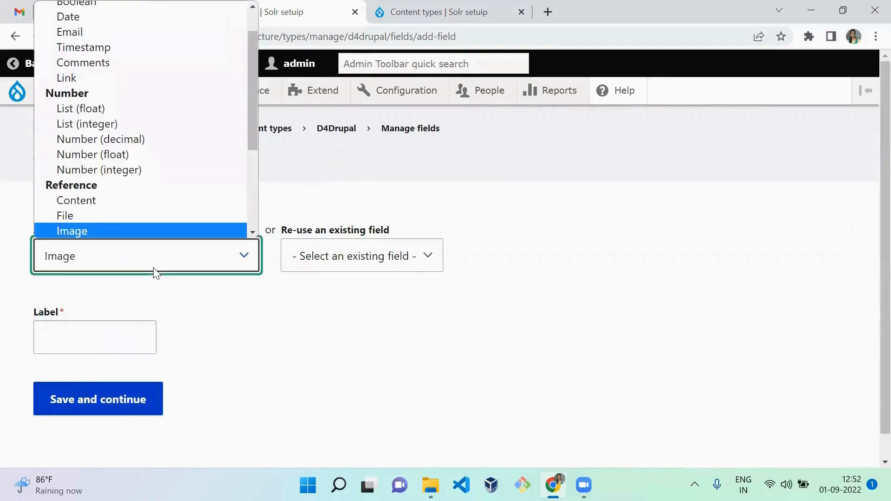
key(Up)
key(Return)
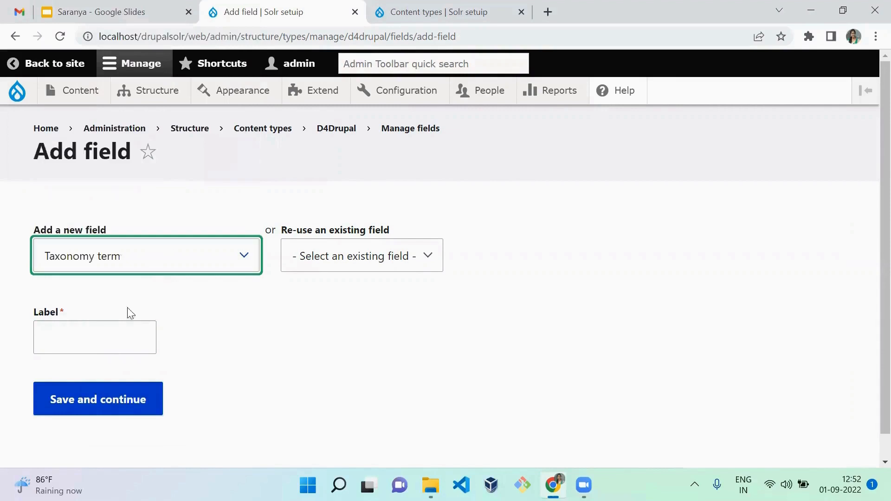
- Label the new field "Reference field" and save it to continue to its field settings
click(122, 350)
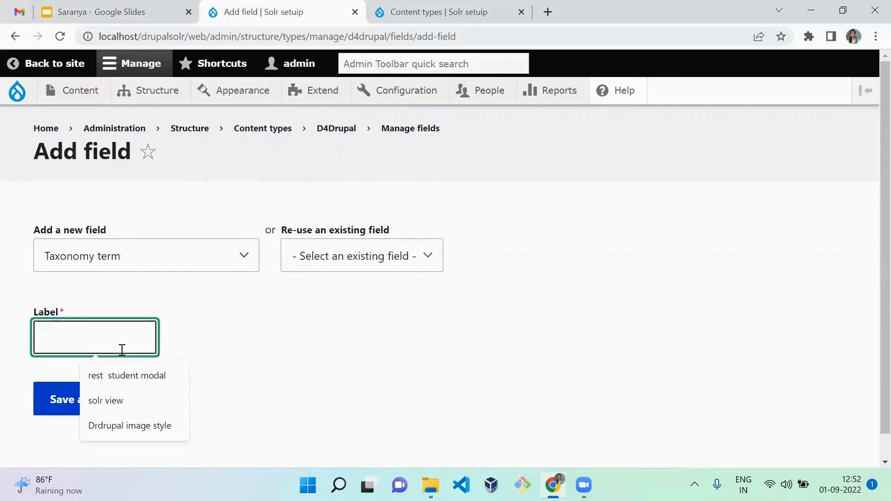
text(Refer)
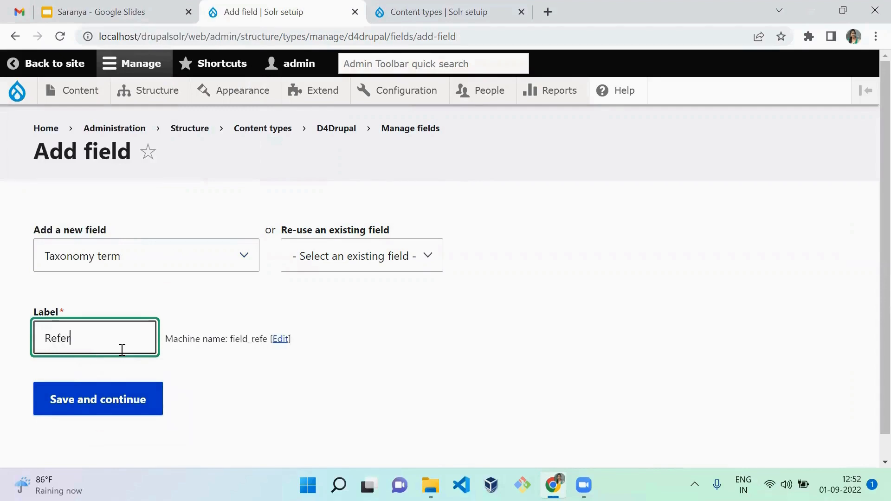
text(ence field)
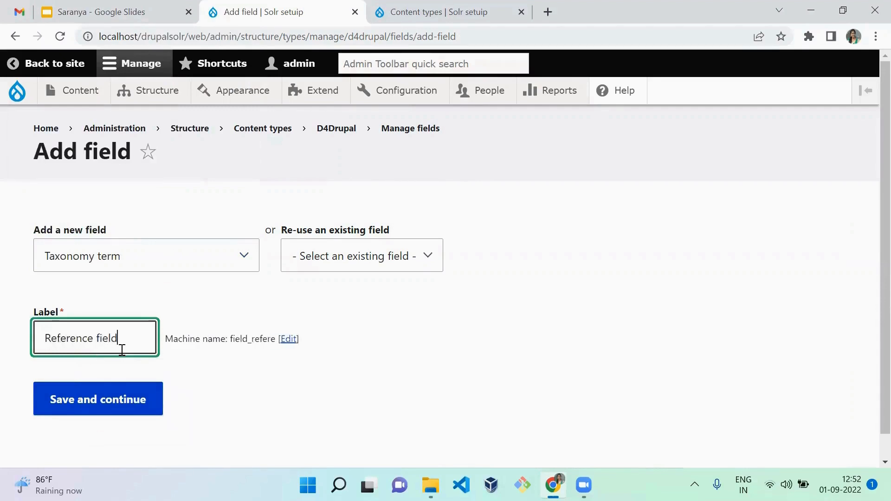
click(132, 400)
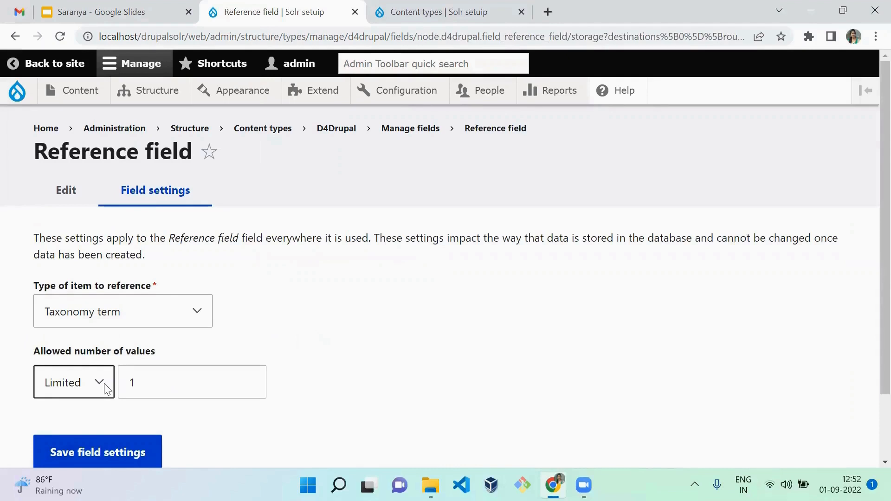
- Set the allowed number of values for the reference field to Unlimited
click(73, 387)
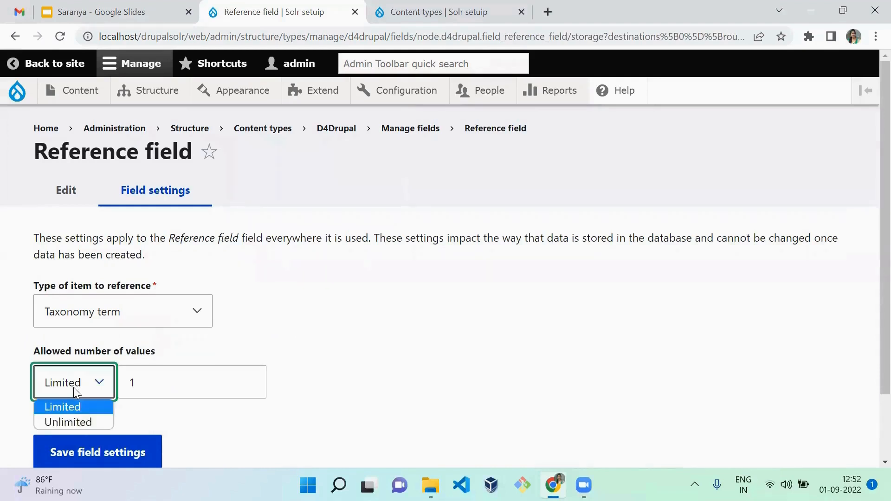
click(76, 424)
click(460, 375)
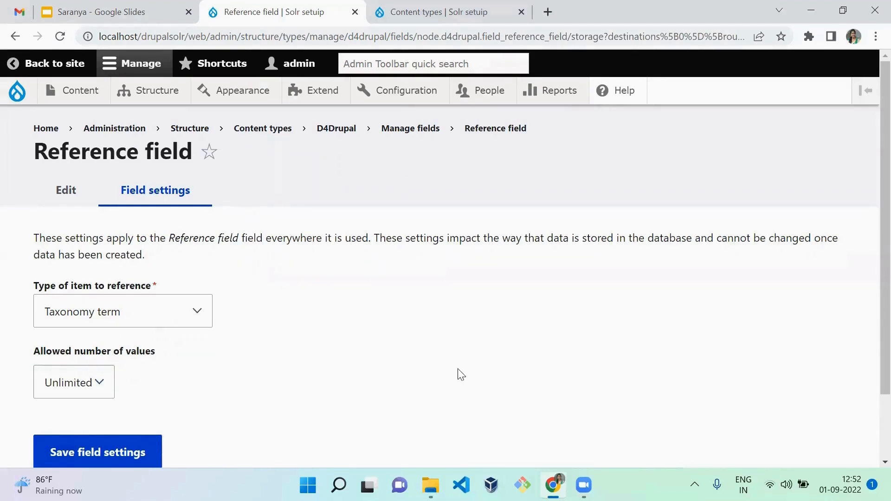
- Save the storage settings of the reference field and enter "Help text for reference field." as its help text
click(140, 458)
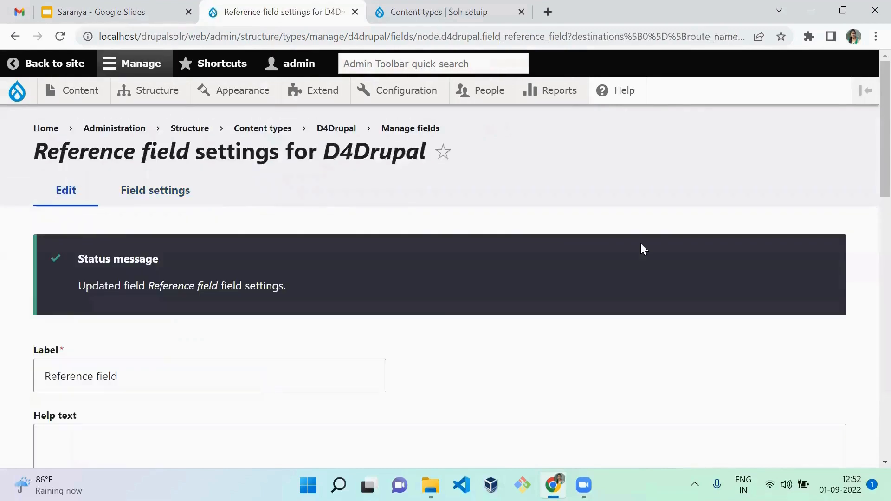
drag(869, 179, 869, 256)
click(325, 187)
click(325, 218)
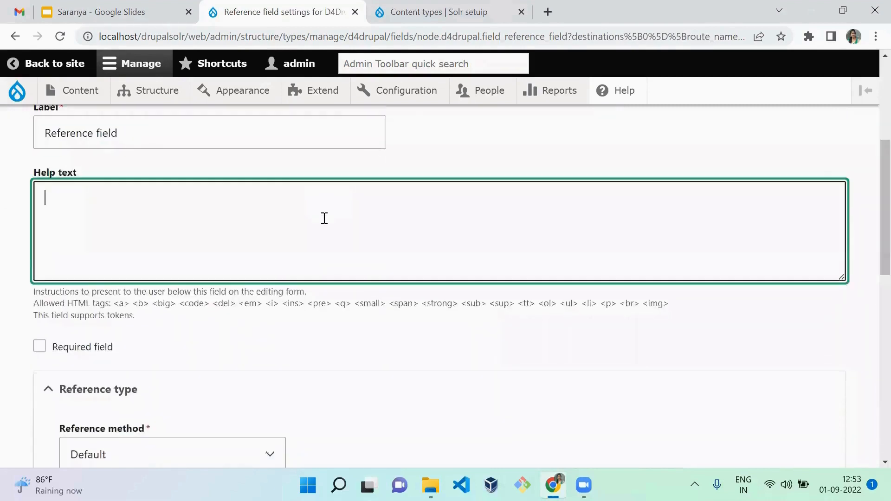
text(Help text for refe)
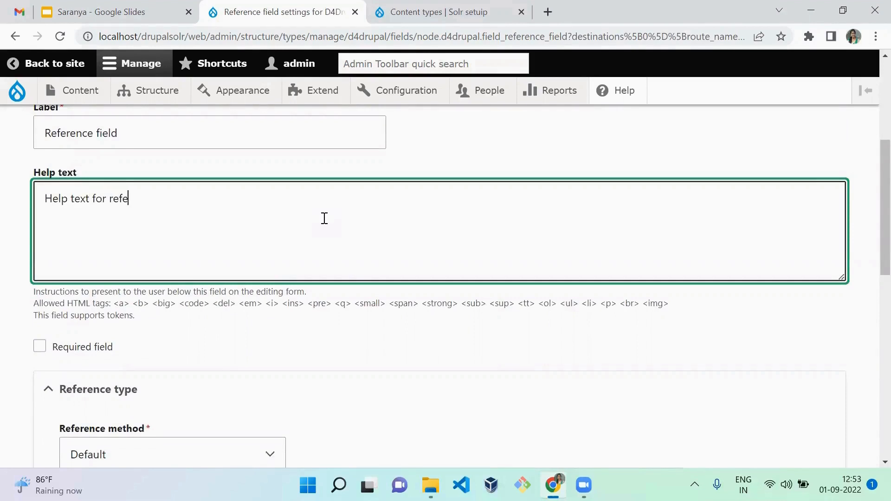
text(rence field.)
- Make the reference field required and select Tags as the vocabulary it references
click(343, 357)
click(89, 356)
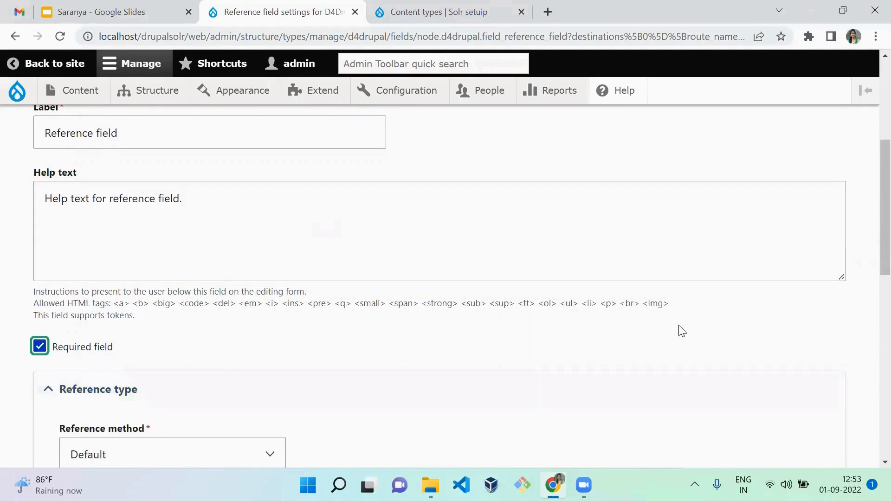
scroll(869, 241, down, 5)
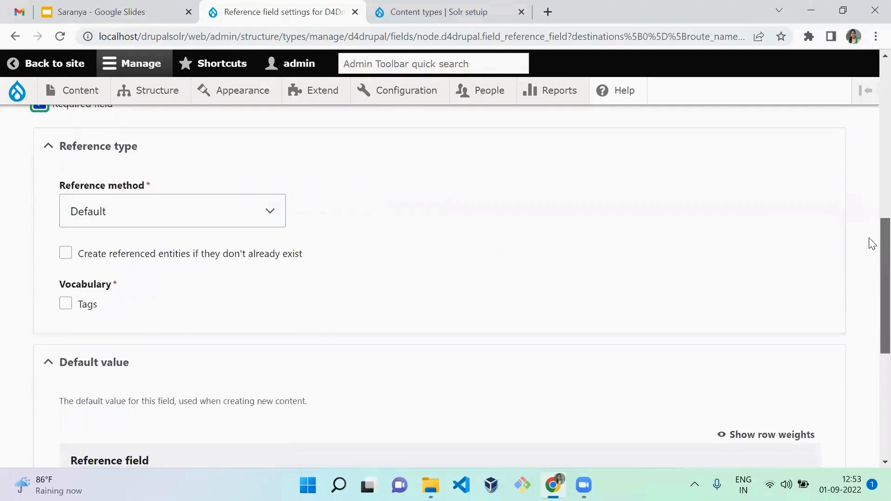
click(205, 203)
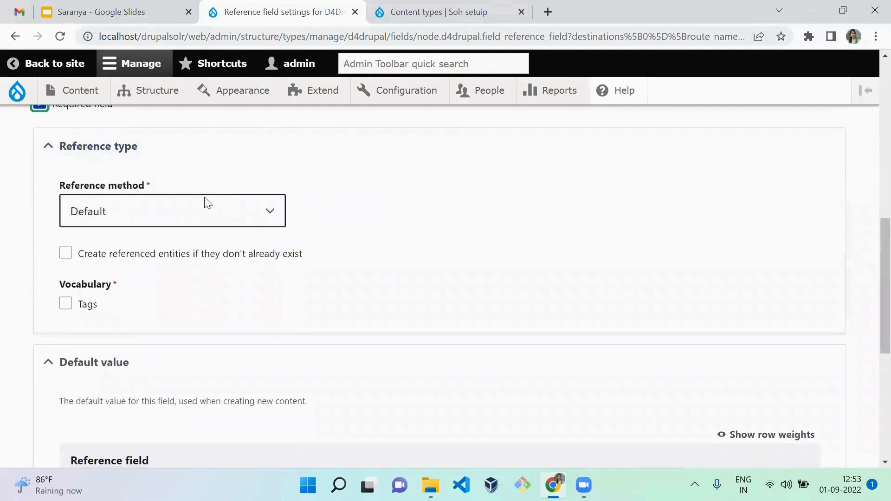
click(441, 185)
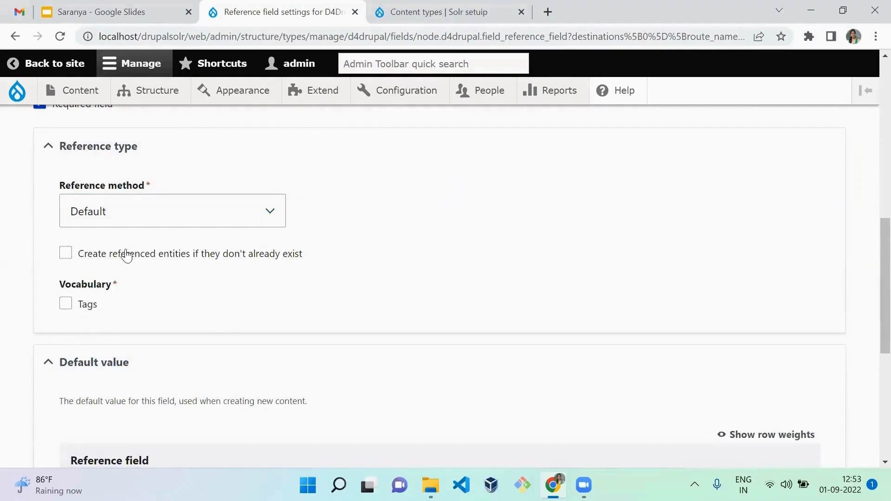
click(88, 314)
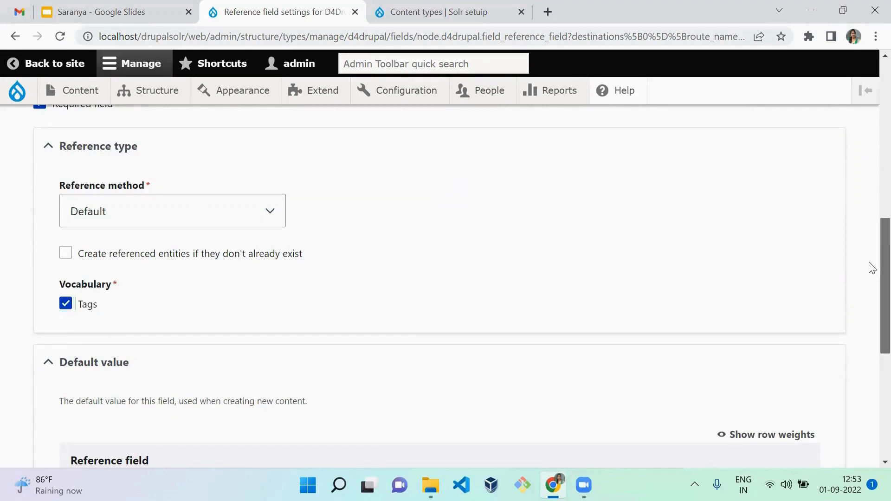
- Leave the default values empty and save the reference field's configuration
drag(869, 265, 869, 328)
click(335, 373)
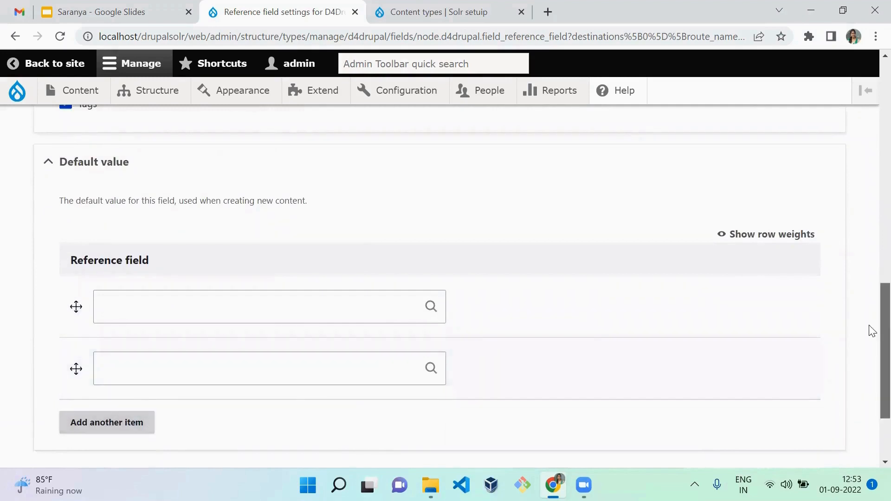
drag(869, 328, 873, 420)
click(54, 374)
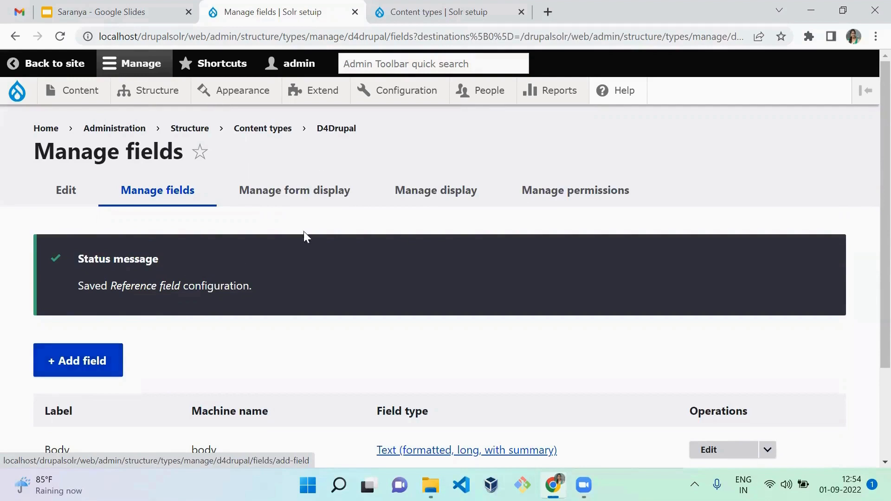
- Open the D4Drupal form display settings and review the field list, including the Language and Authored by widgets
click(305, 207)
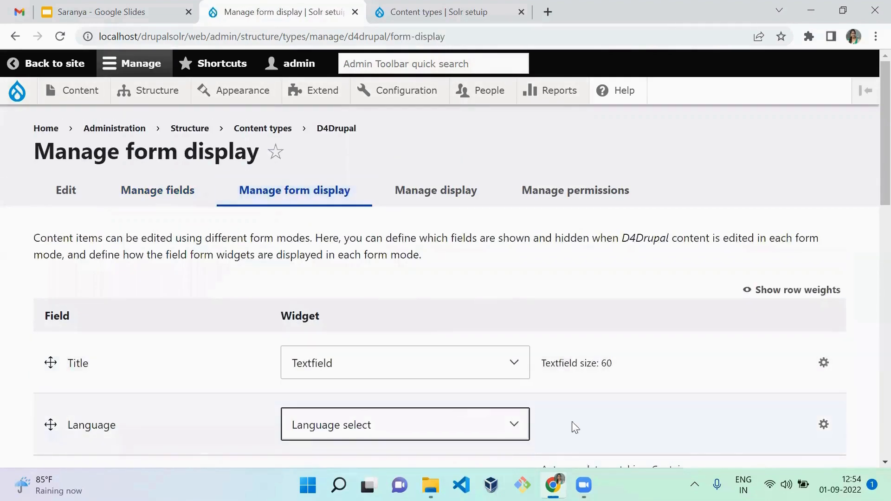
scroll(872, 189, down, 15)
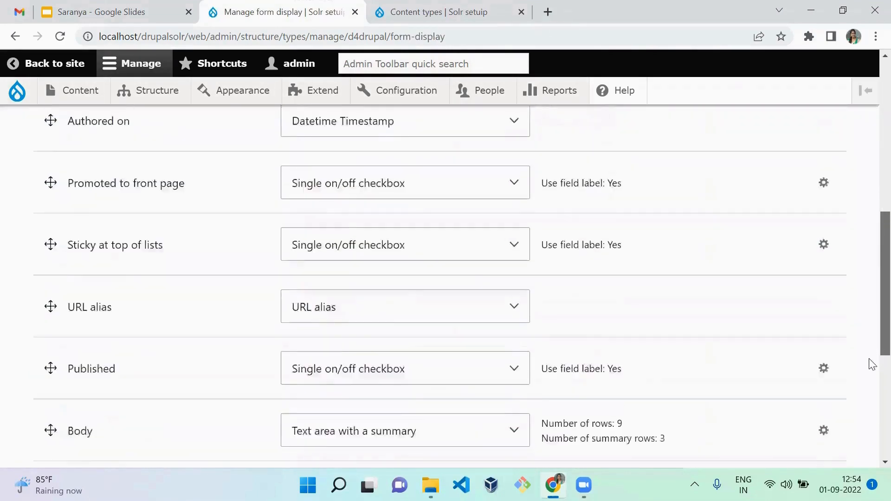
scroll(870, 232, up, 12)
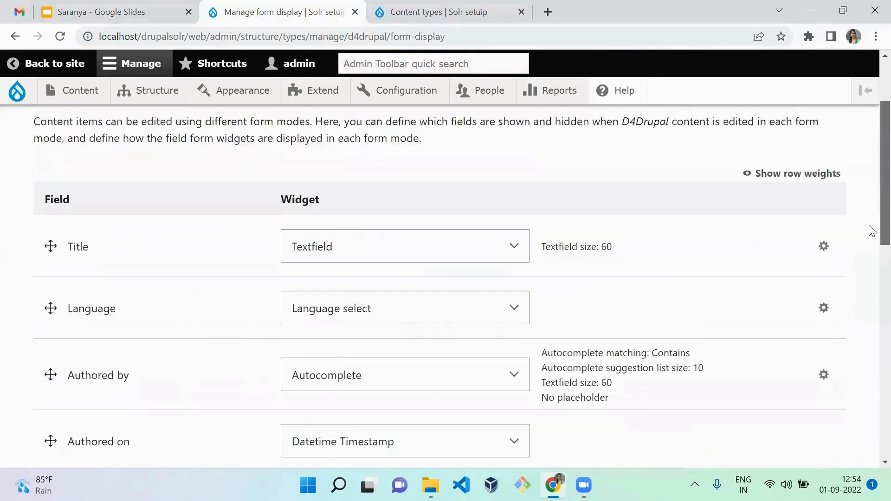
scroll(869, 199, up, 2)
scroll(872, 255, down, 2)
scroll(870, 325, down, 7)
scroll(869, 284, up, 7)
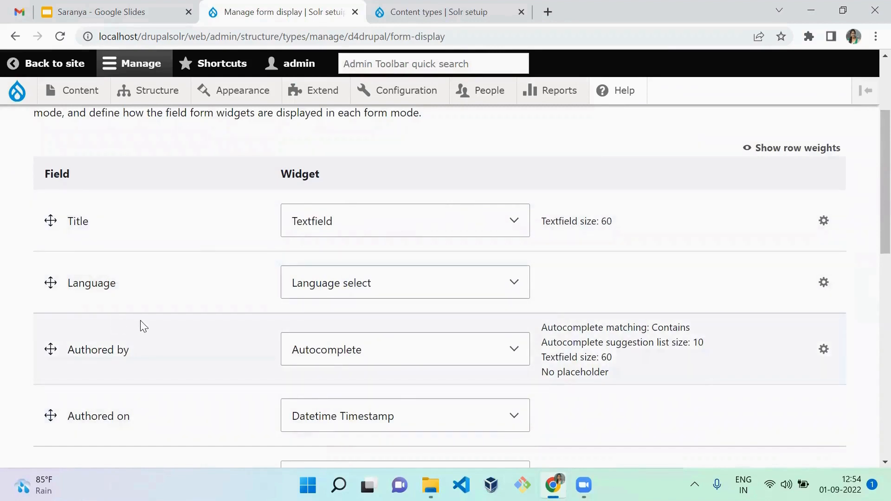
click(365, 299)
click(72, 283)
click(330, 361)
click(199, 361)
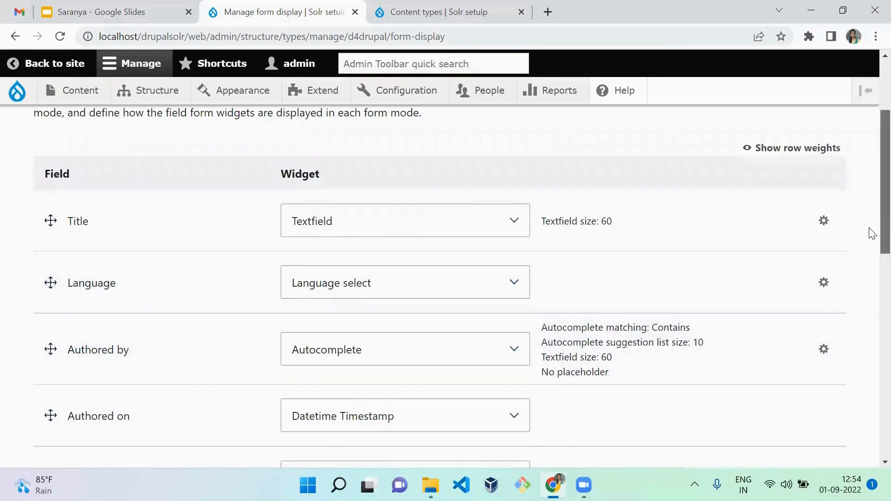
- Examine the widgets of the remaining form fields and the widget choices offered for Body and Reference field
scroll(872, 284, down, 3)
scroll(871, 302, down, 3)
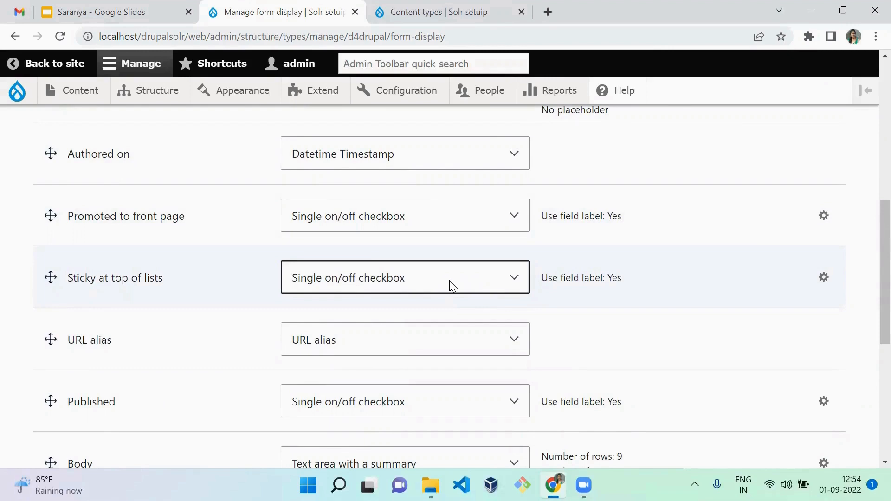
scroll(449, 281, down, 2)
scroll(453, 285, up, 1)
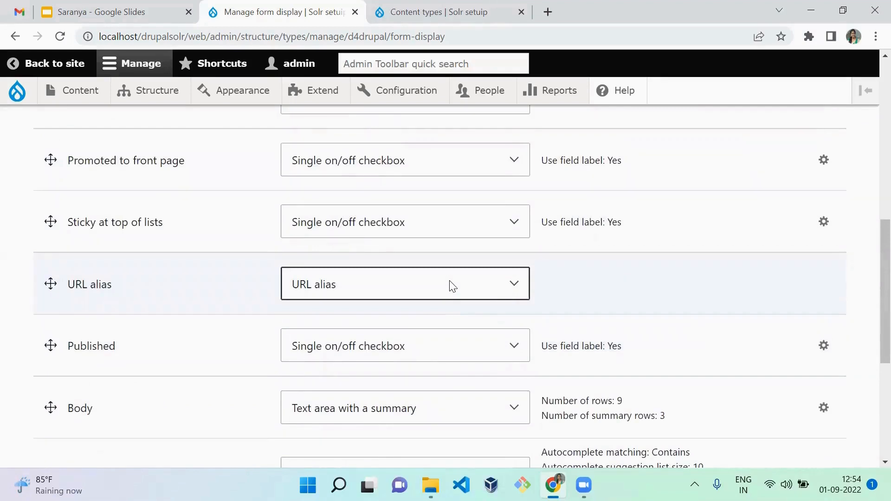
scroll(452, 286, down, 1)
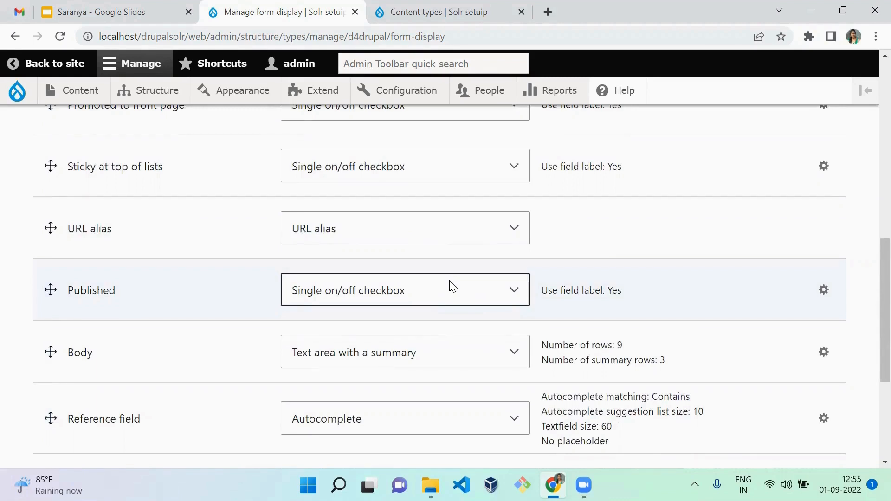
scroll(452, 286, down, 3)
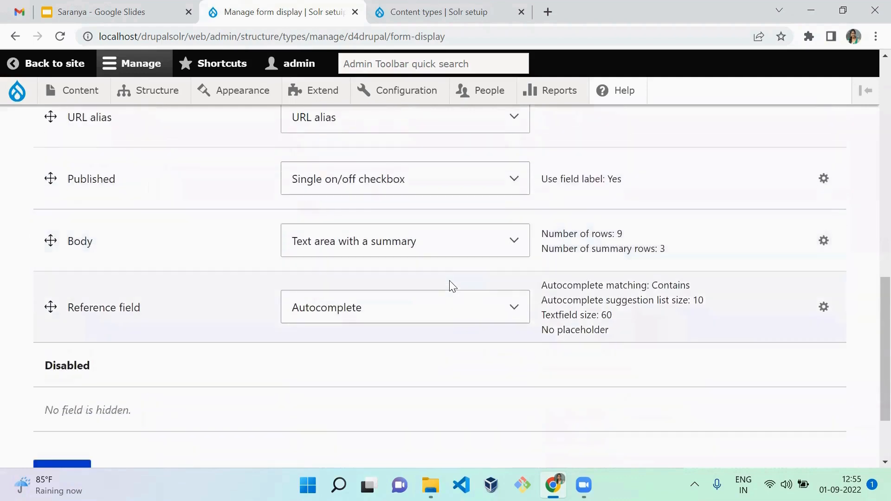
click(416, 246)
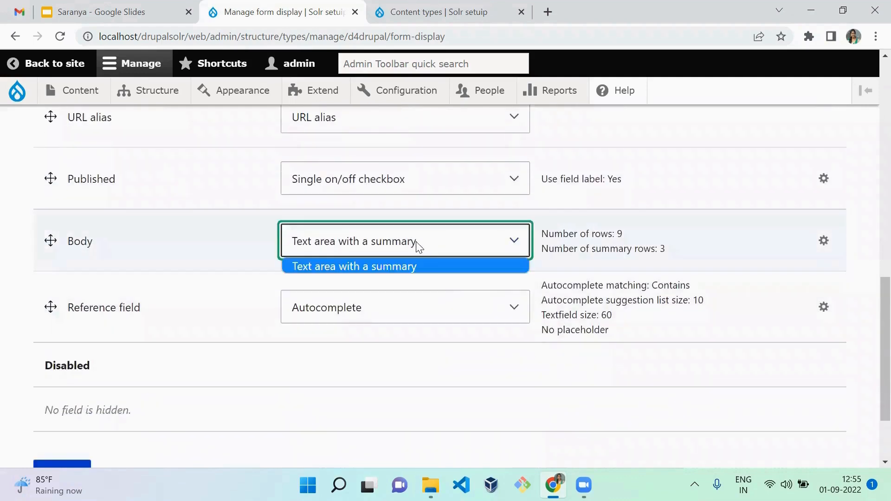
click(638, 244)
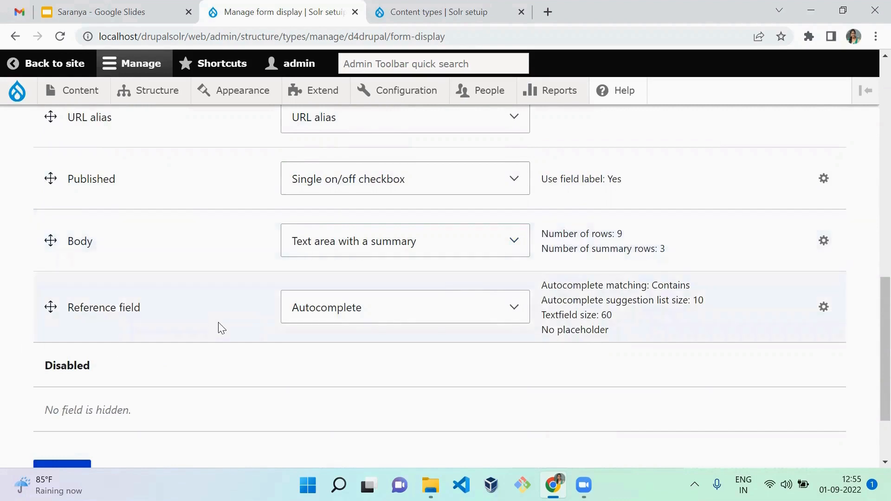
click(433, 320)
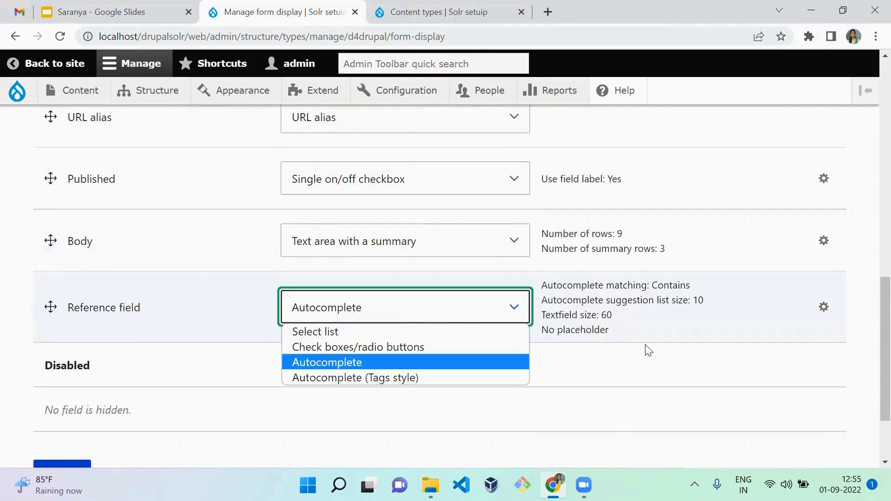
click(659, 350)
- Look through the complete field order of the form display, including the Disabled section
scroll(871, 395, up, 5)
scroll(871, 413, down, 5)
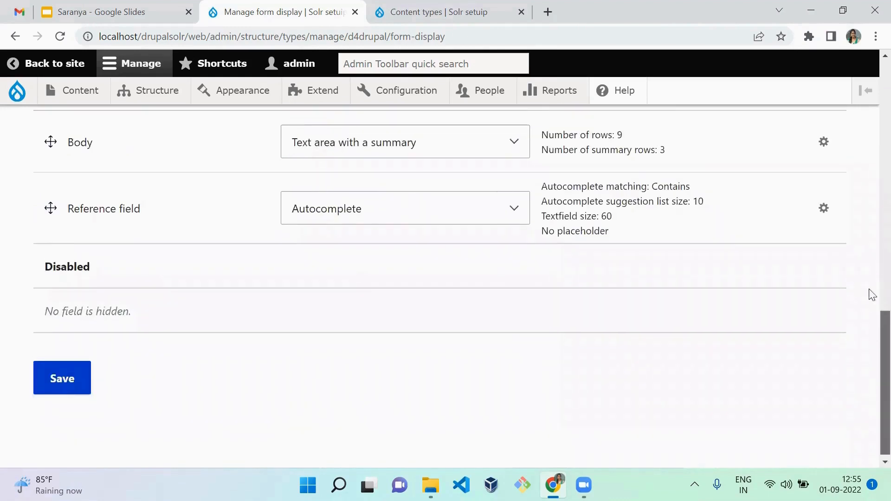
scroll(869, 294, up, 8)
scroll(871, 245, down, 3)
scroll(871, 297, down, 8)
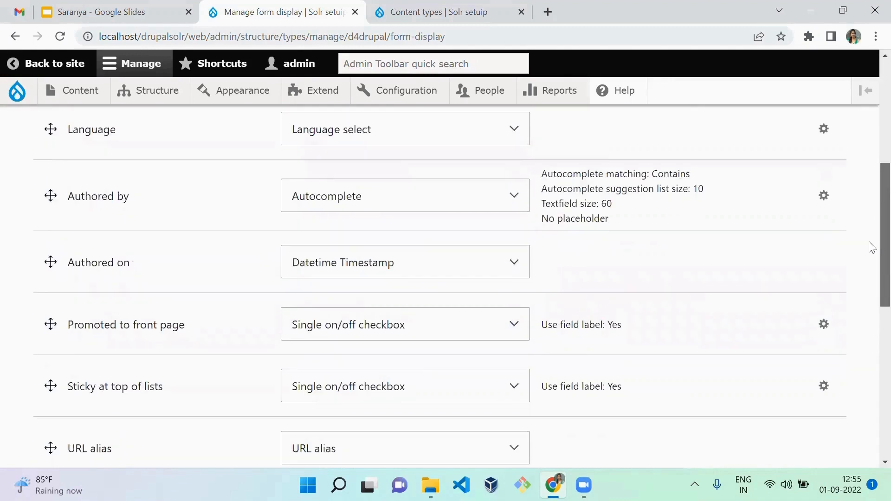
scroll(871, 371, up, 2)
scroll(352, 235, up, 2)
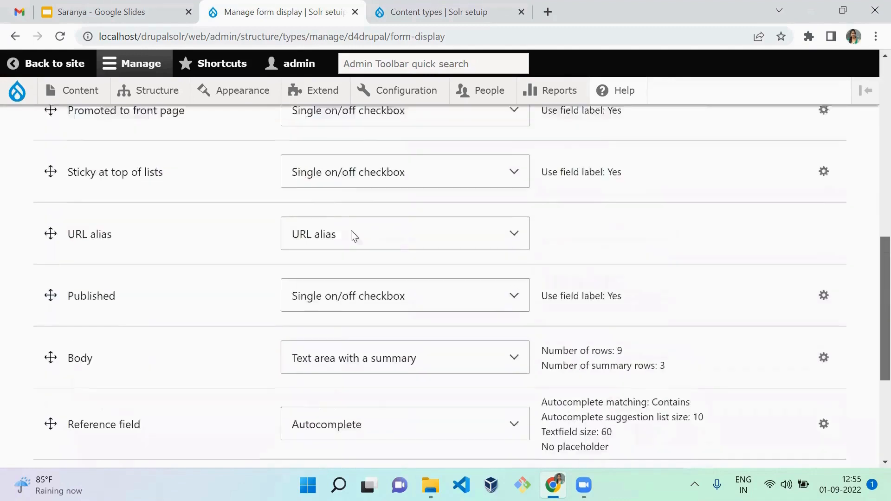
scroll(32, 346, down, 5)
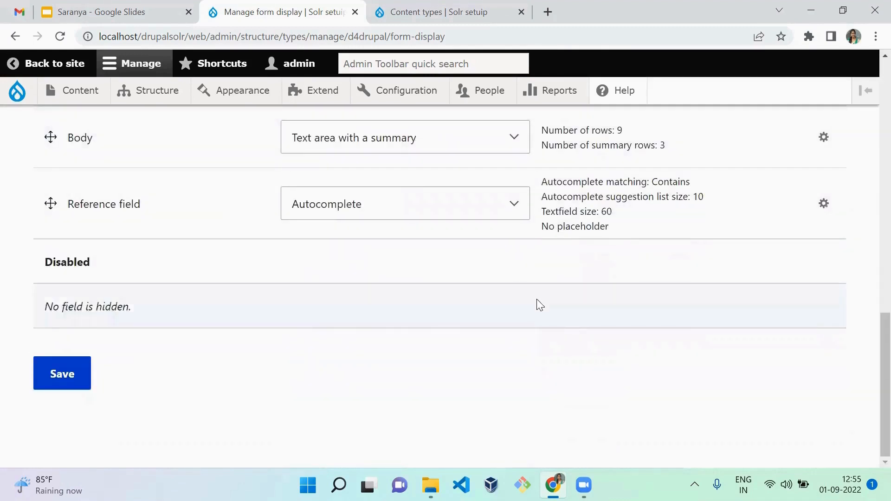
- Move Reference field above Body in the form display order and save the settings
mouse_move(869, 419)
mouse_down()
mouse_move(869, 177)
mouse_move(873, 426)
mouse_up()
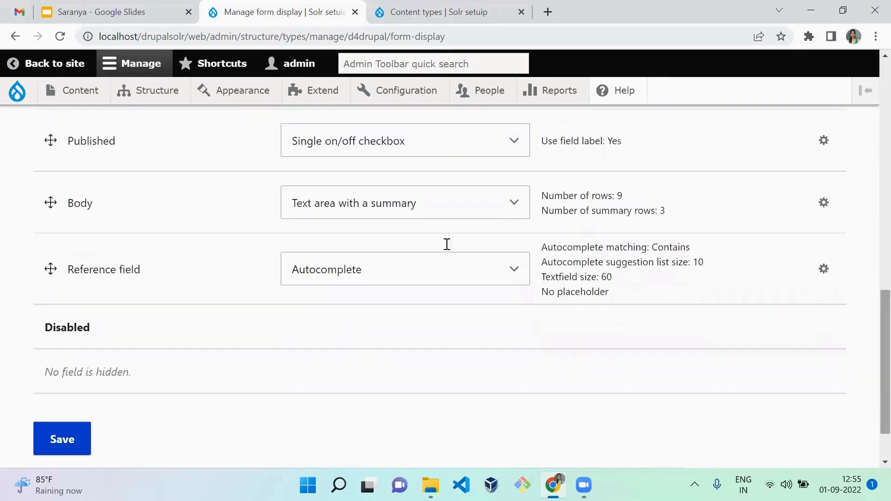
drag(51, 272, 84, 234)
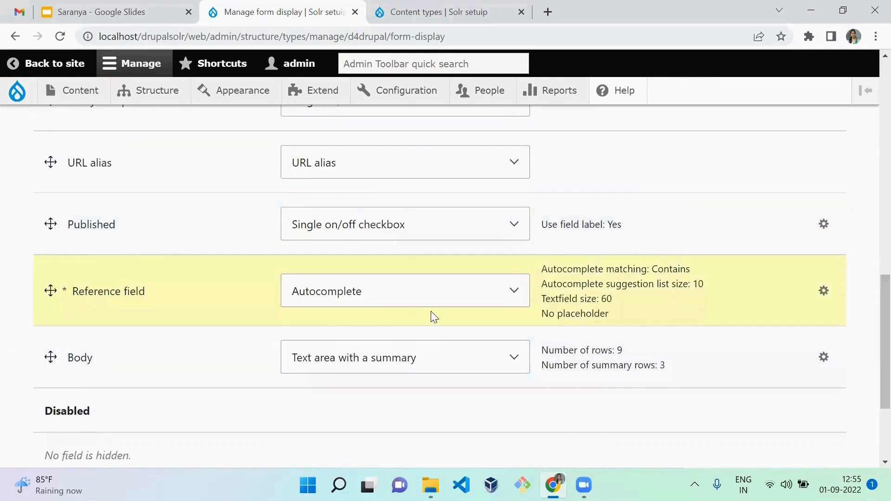
drag(883, 307, 883, 226)
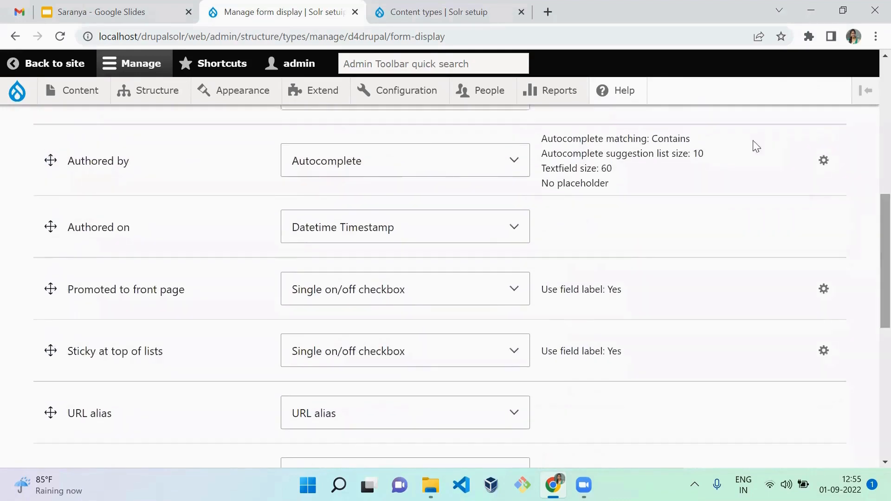
drag(869, 266, 869, 380)
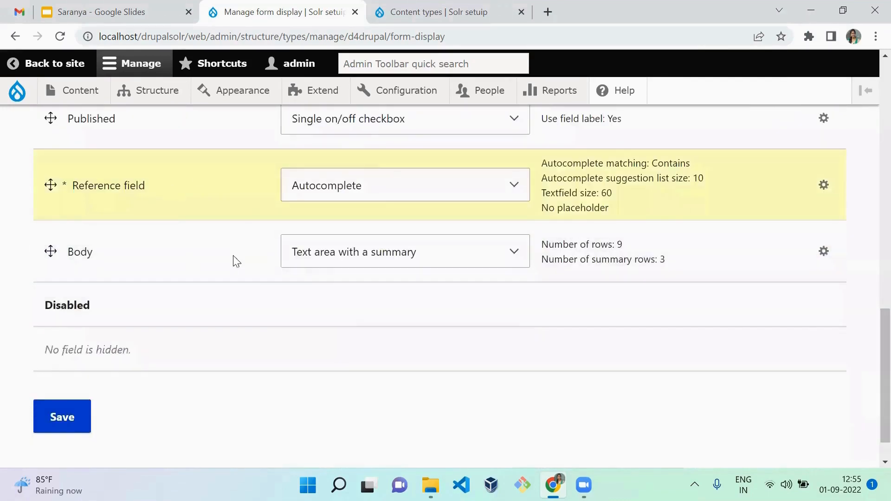
click(59, 423)
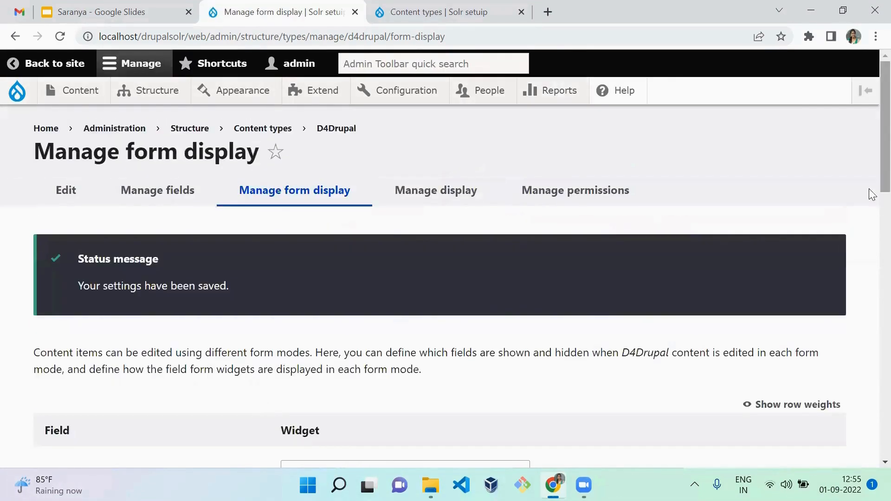
mouse_move(869, 121)
mouse_down()
mouse_move(869, 356)
mouse_move(871, 132)
mouse_up()
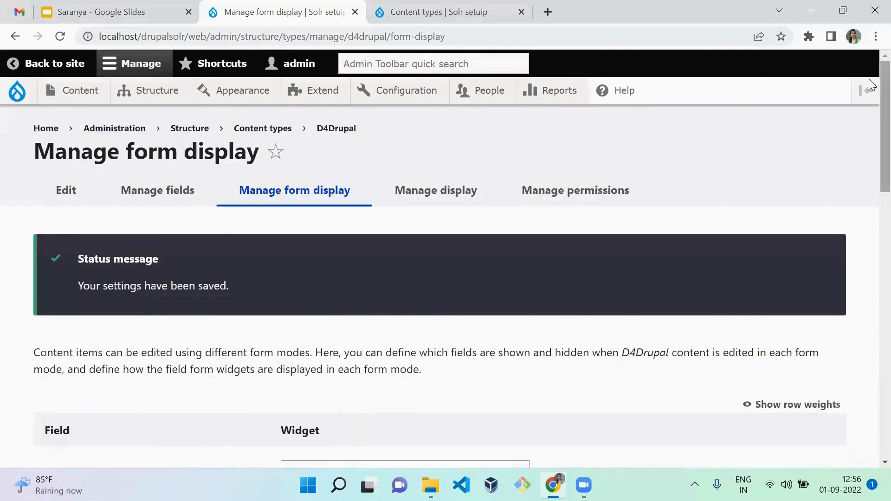
- Open the D4Drupal display settings and review the fields, labels and formats of the Default view mode
click(421, 195)
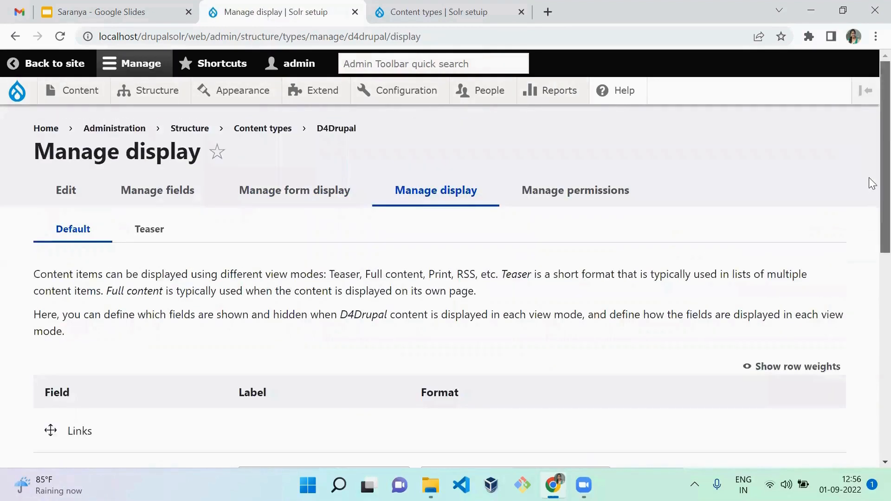
mouse_move(870, 183)
mouse_down()
mouse_move(872, 402)
mouse_move(872, 177)
mouse_up()
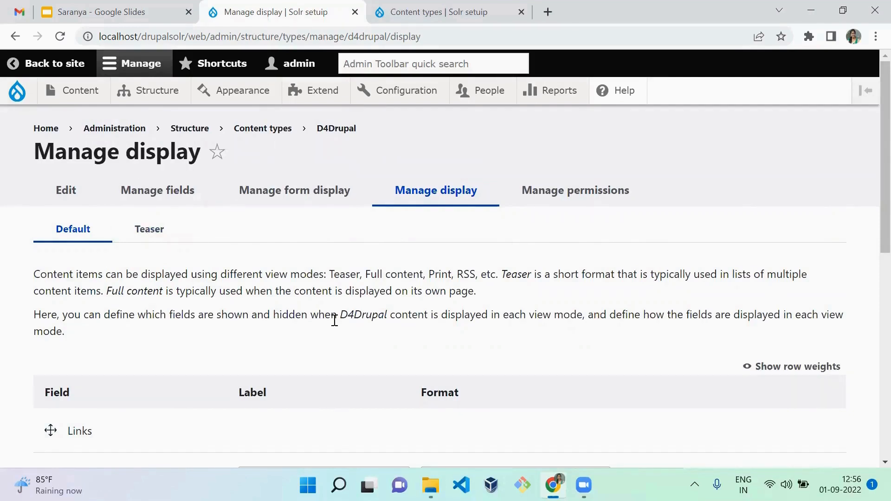
drag(884, 134, 884, 461)
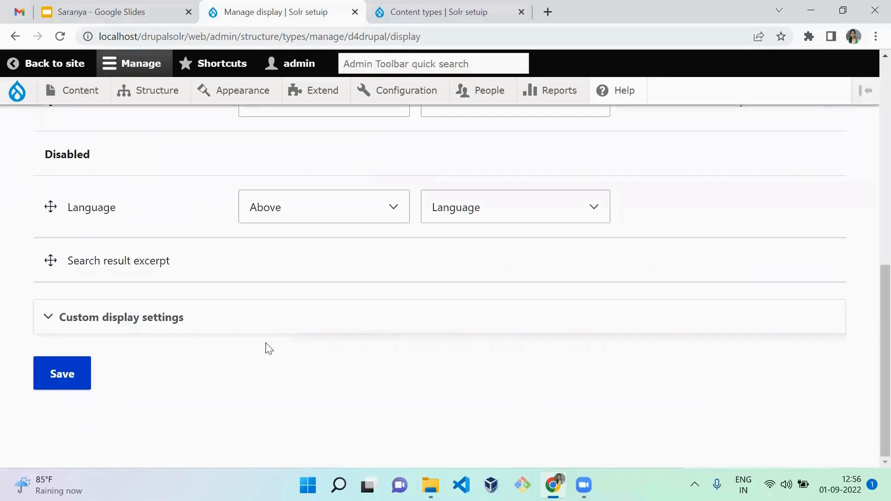
- Expand the custom display settings of the D4Drupal display and review the available view modes and field formats
click(201, 330)
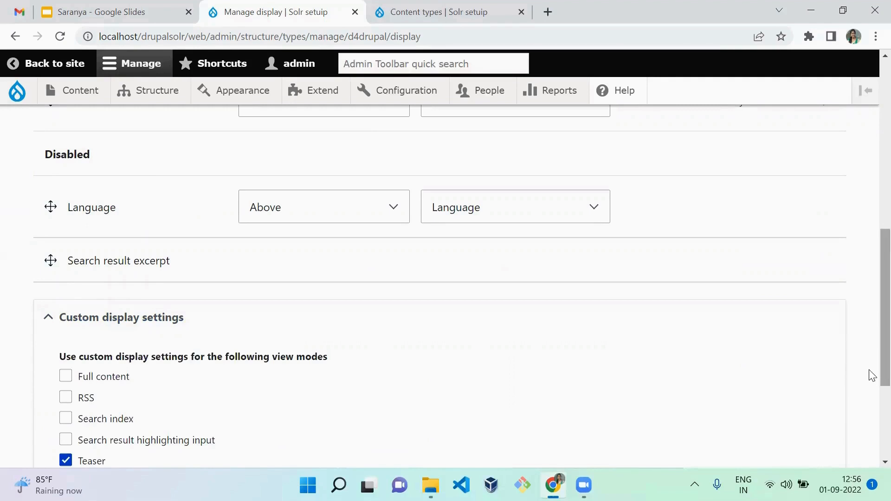
scroll(870, 378, up, 7)
scroll(871, 265, down, 4)
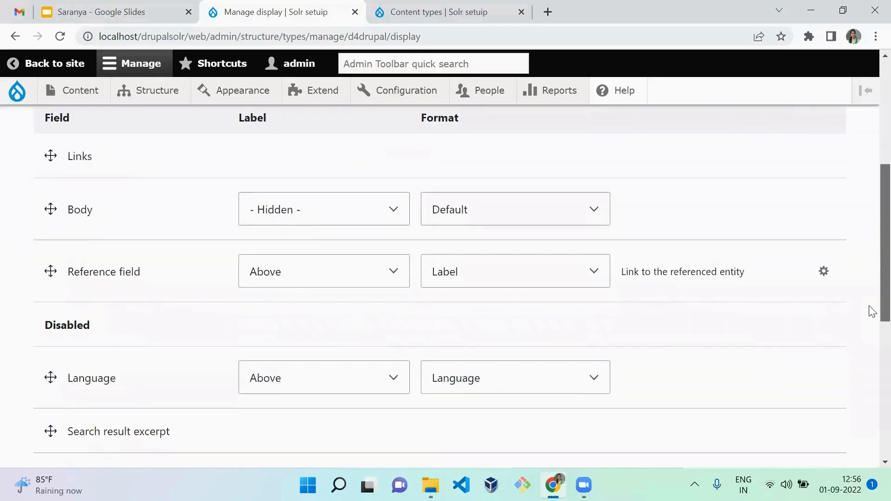
scroll(870, 315, down, 3)
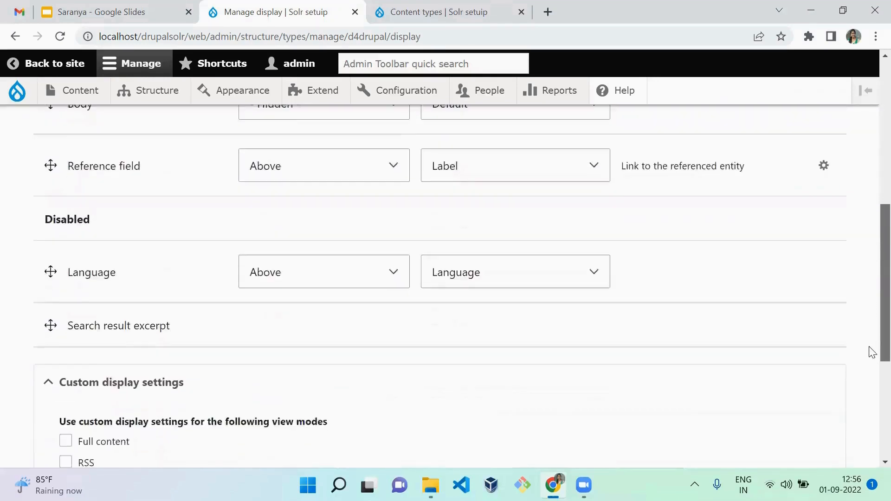
scroll(870, 343, up, 2)
scroll(871, 279, up, 6)
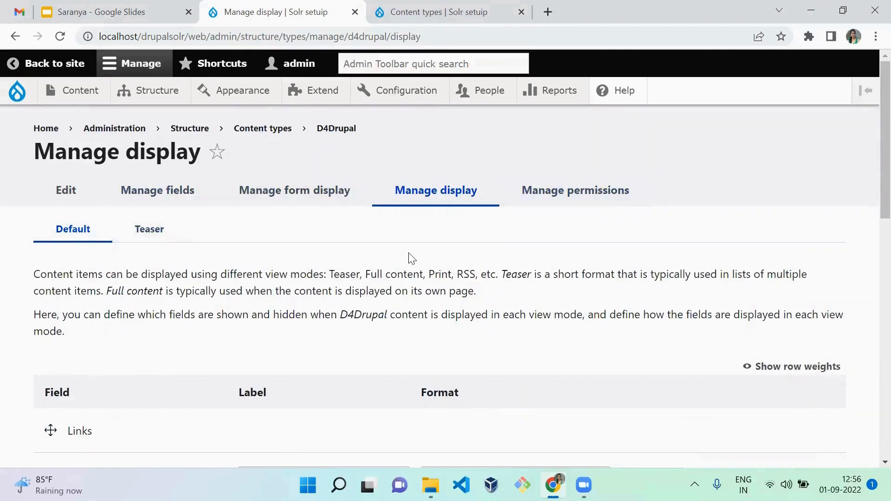
- Open the D4Drupal permissions and review the permission list for each user role
click(569, 197)
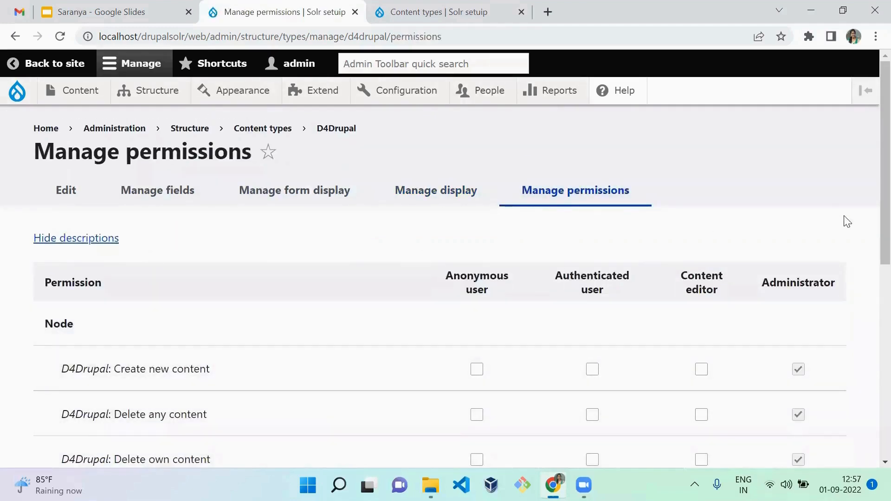
drag(871, 160, 871, 320)
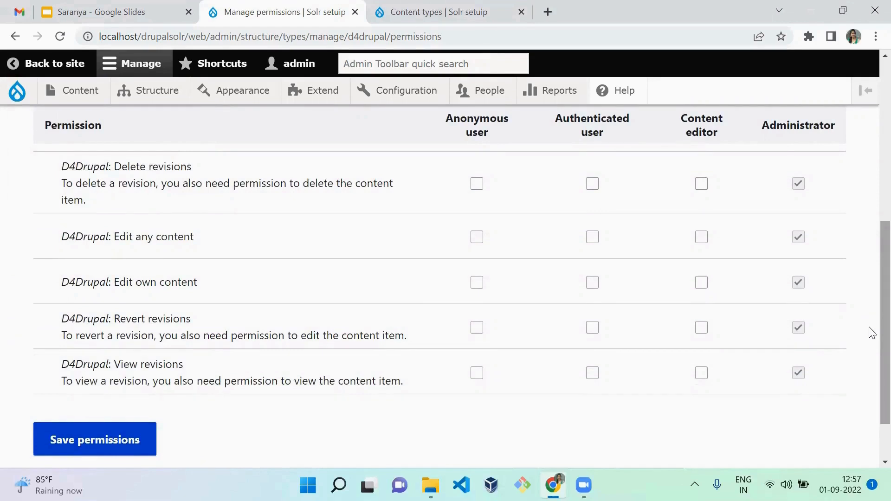
drag(870, 332, 870, 171)
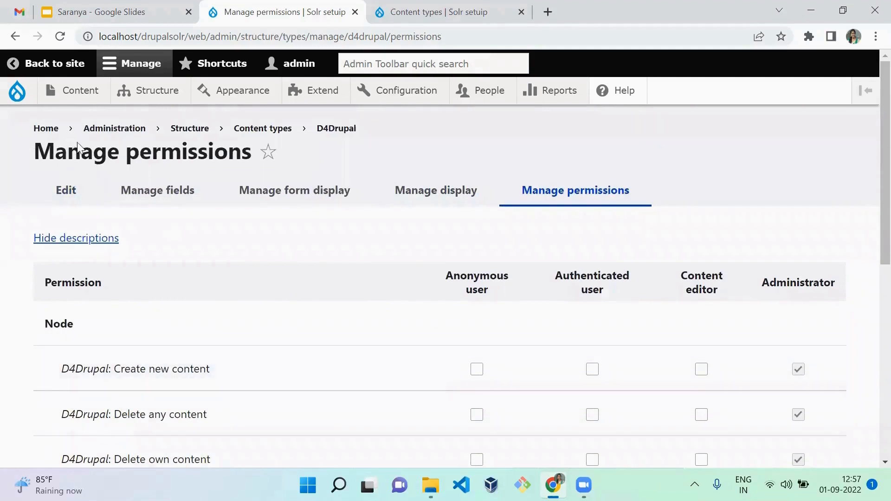
- Open the D4Drupal content creation form in a new browser tab and examine its Title field
mouse_move(79, 93)
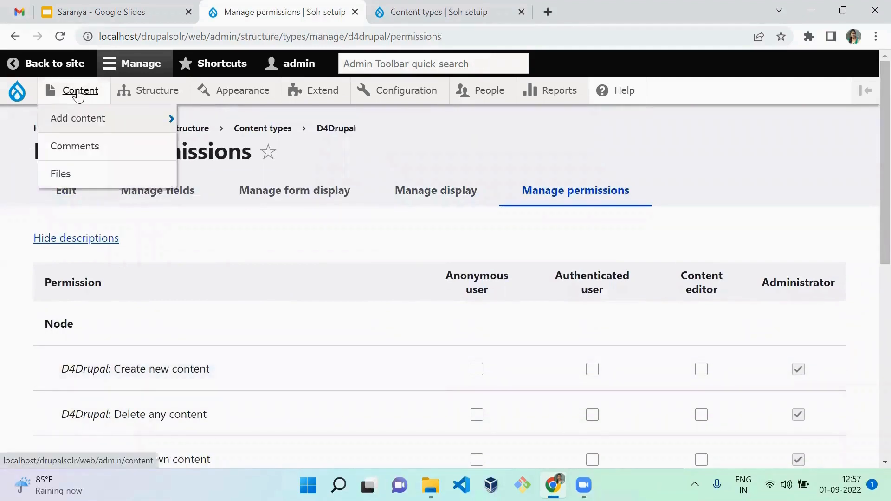
mouse_move(60, 124)
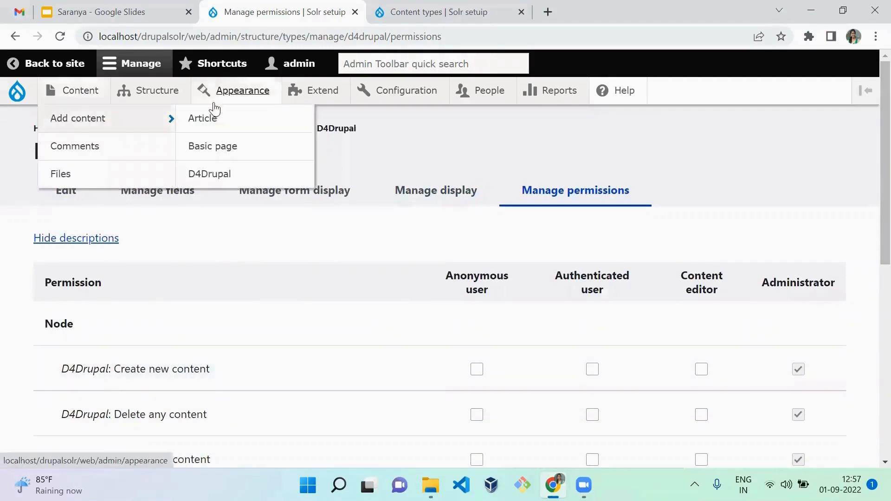
ctrl+click(210, 174)
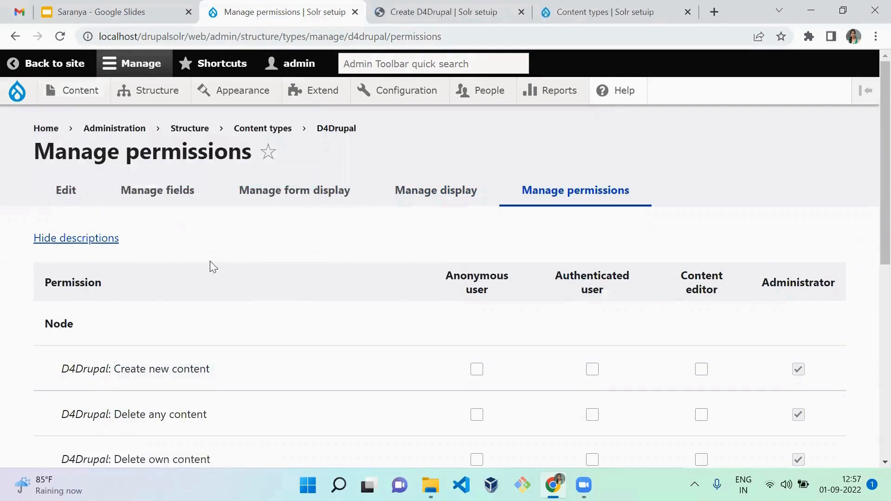
key(ctrl+Tab)
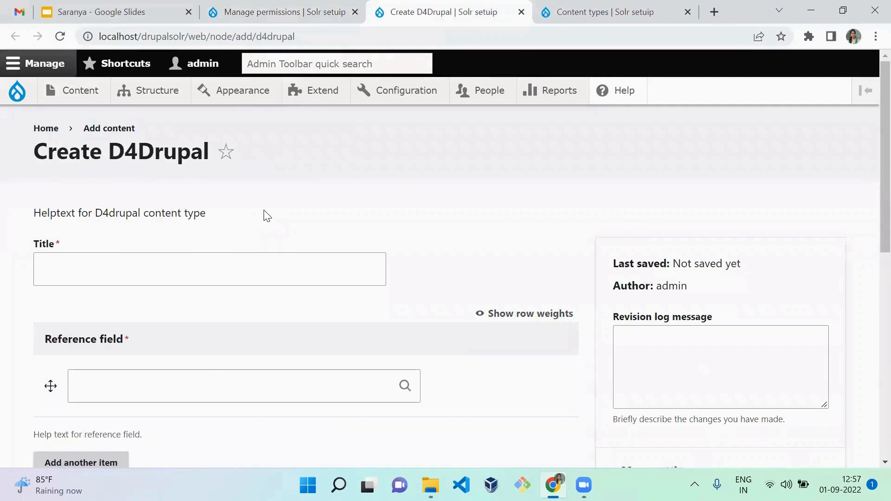
click(225, 258)
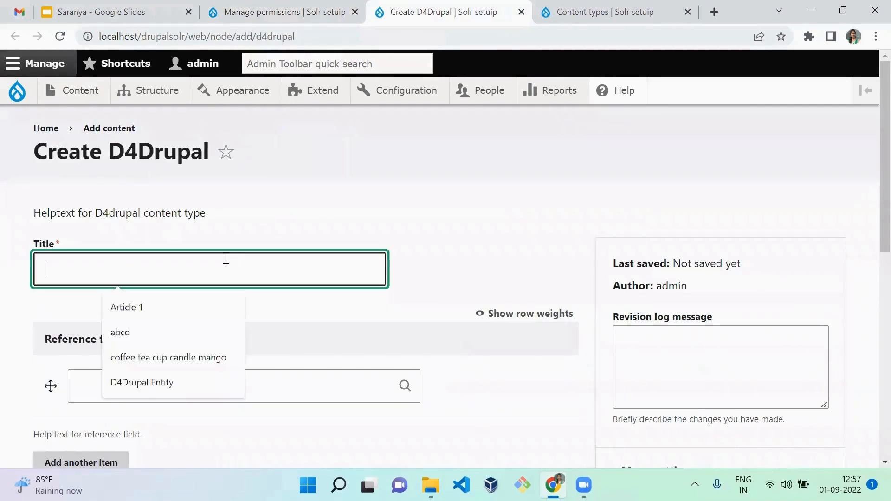
click(549, 191)
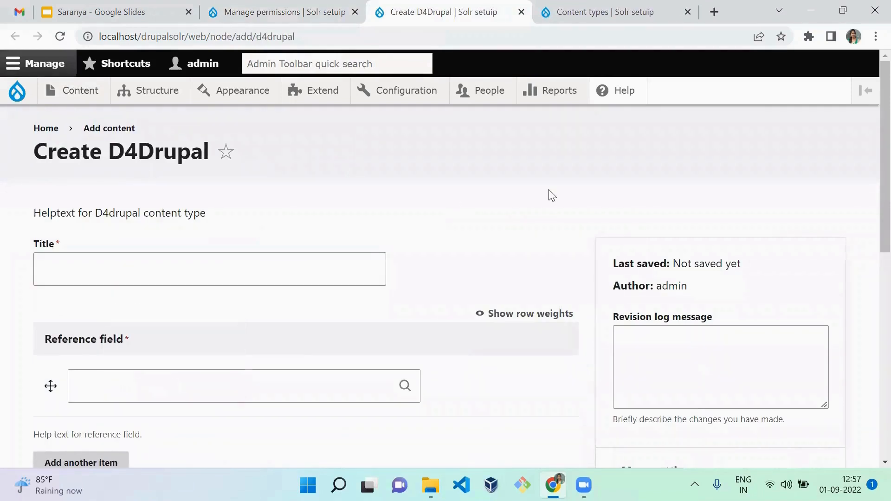
click(221, 267)
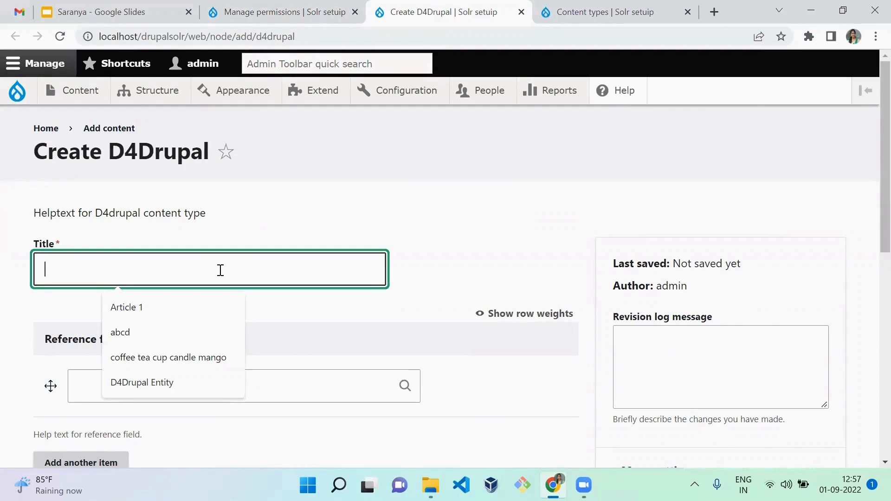
click(213, 114)
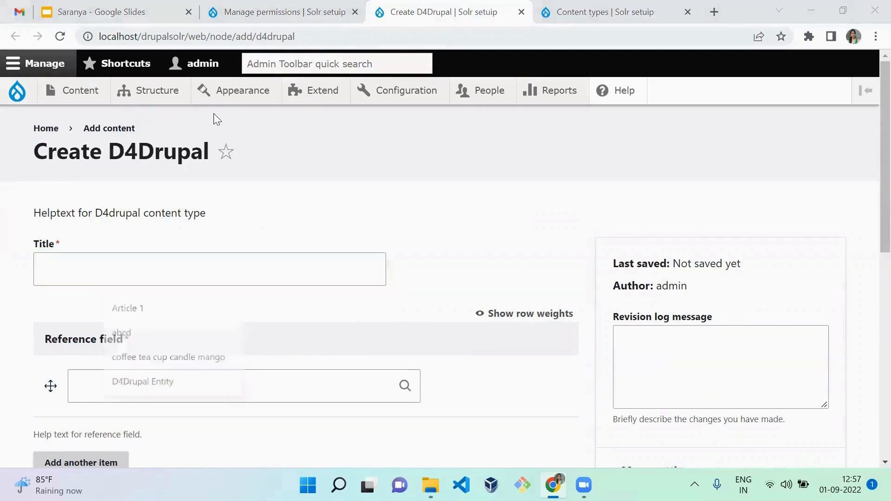
- Set the D4Drupal content type's title field label to Name, save it, and reload the content creation form
key(ctrl+Page_Up)
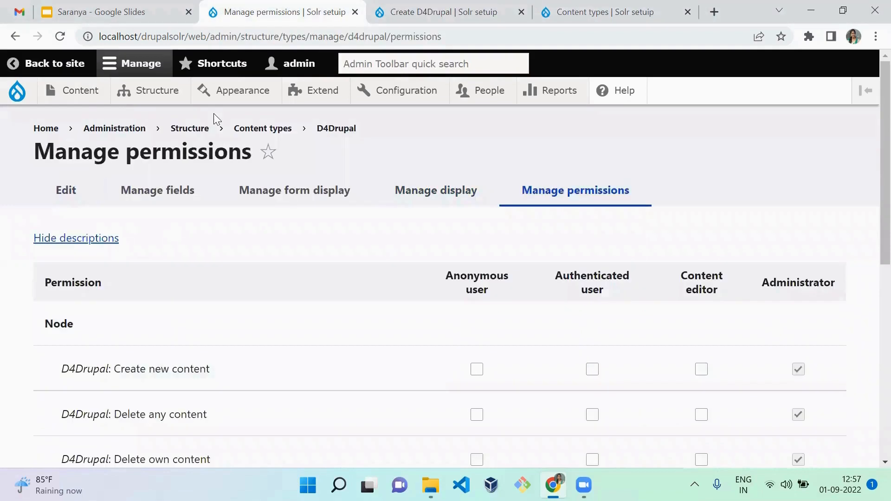
click(70, 198)
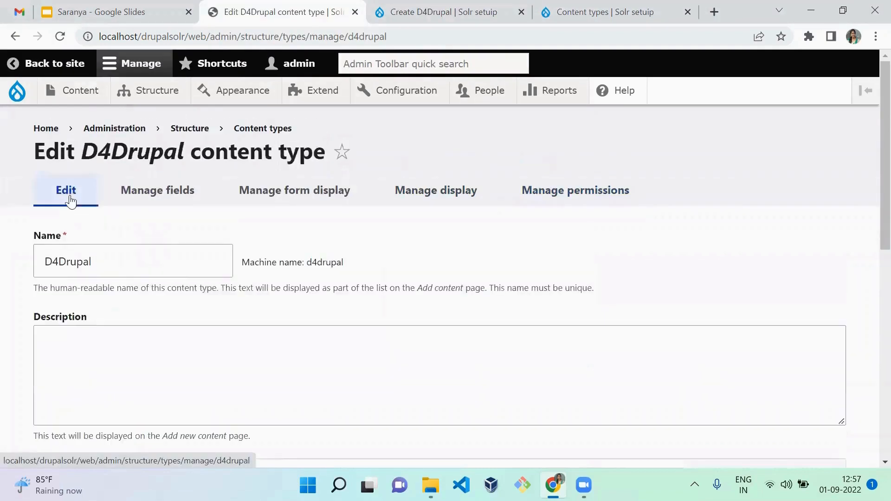
drag(881, 198, 881, 278)
double_click(338, 215)
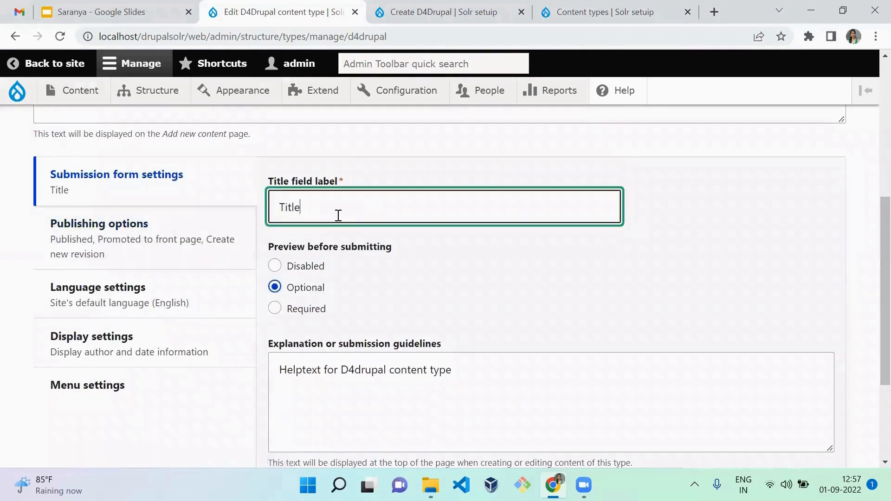
text(Name)
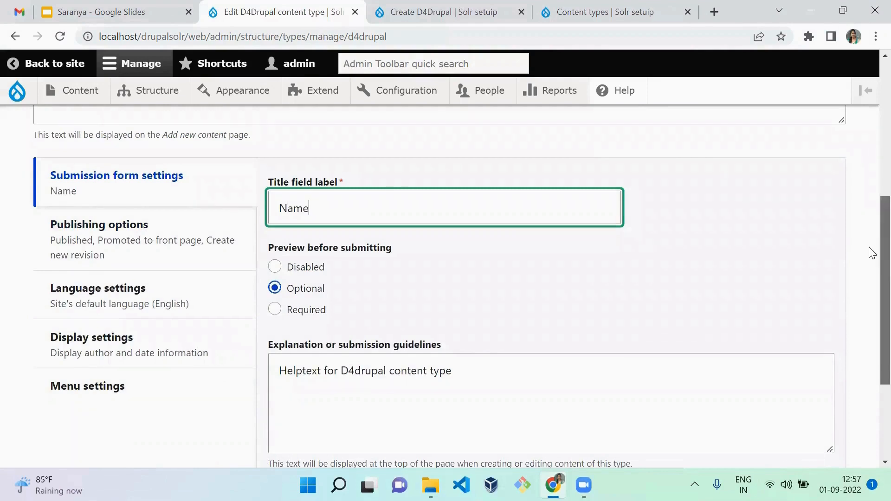
scroll(870, 399, down, 3)
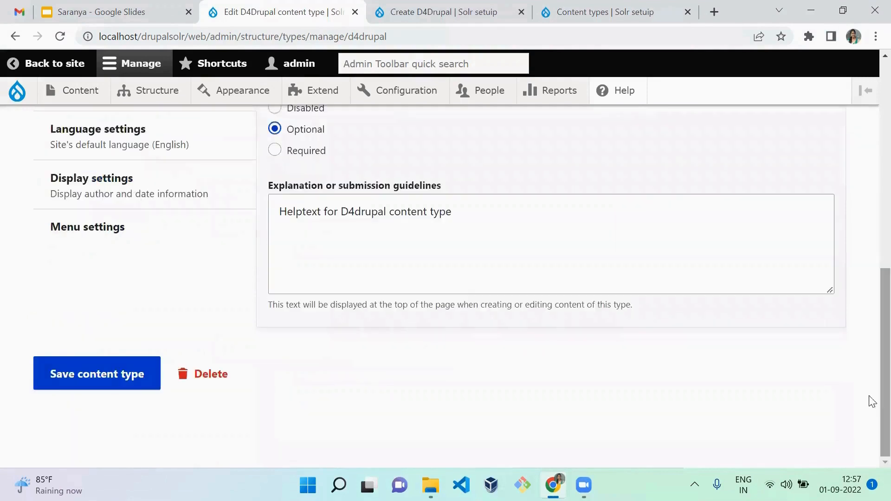
click(97, 389)
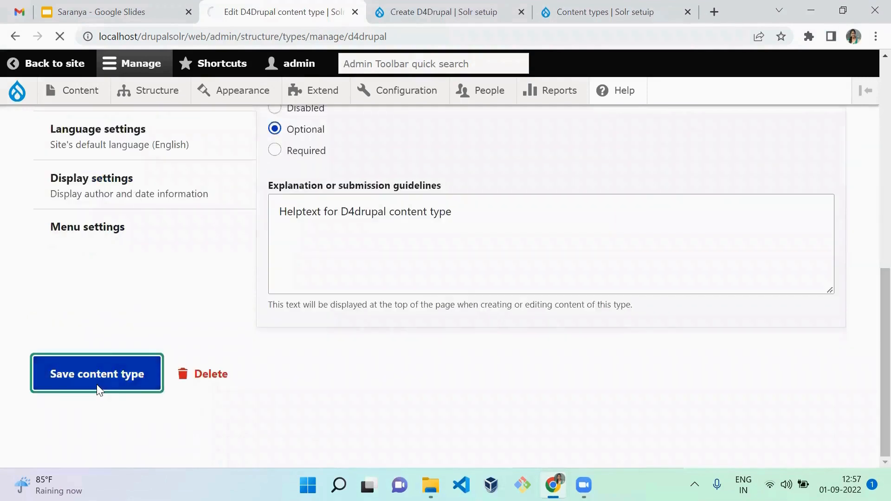
key(ctrl+Tab)
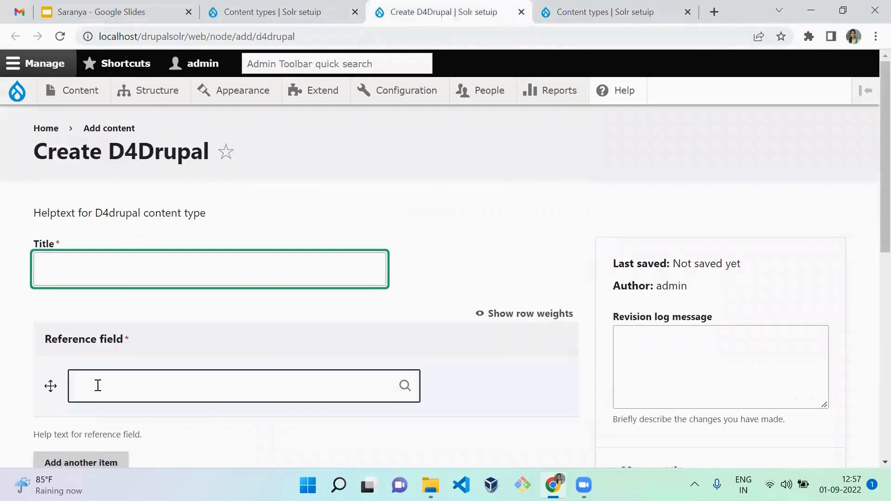
key(F5)
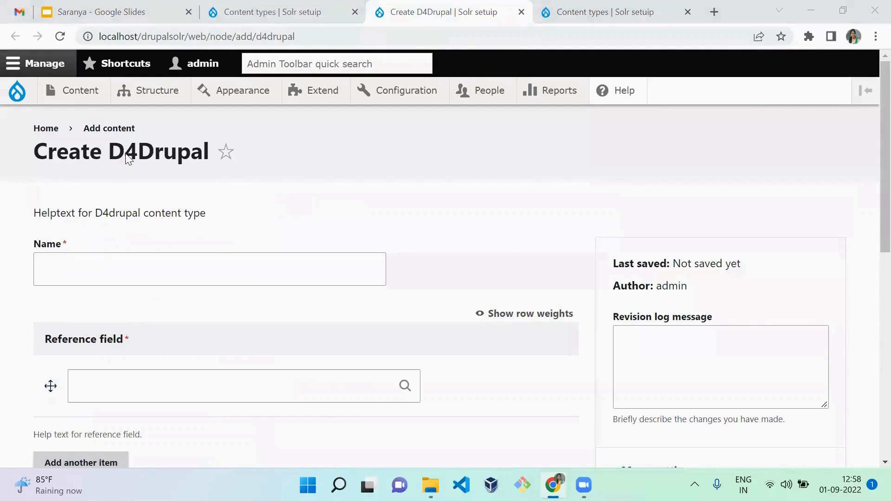
- Reopen the D4Drupal content type for editing in its tab, and review the fields of the content creation form
key(ctrl+shift+Tab)
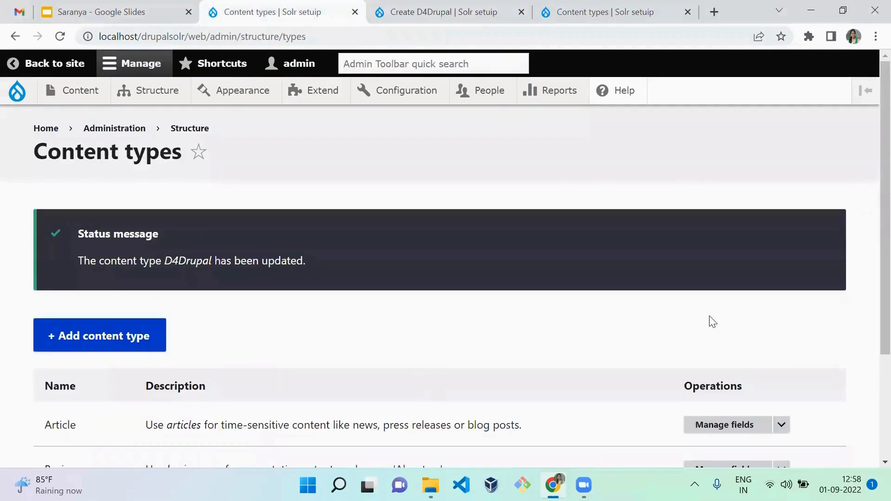
drag(869, 275, 869, 405)
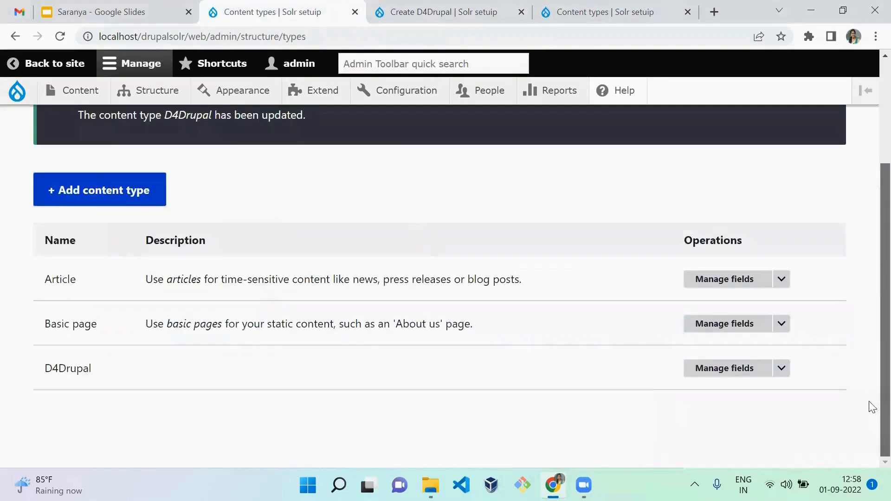
click(784, 371)
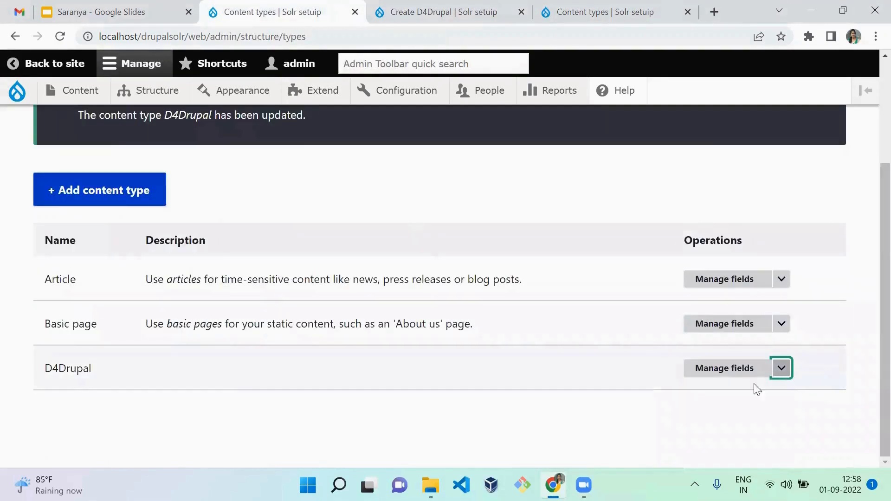
click(787, 368)
click(724, 423)
key(ctrl+Tab)
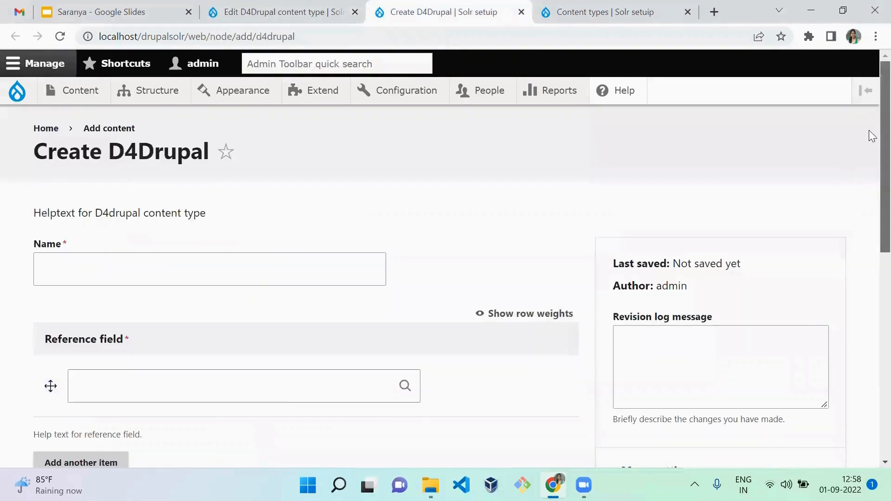
drag(868, 131, 867, 177)
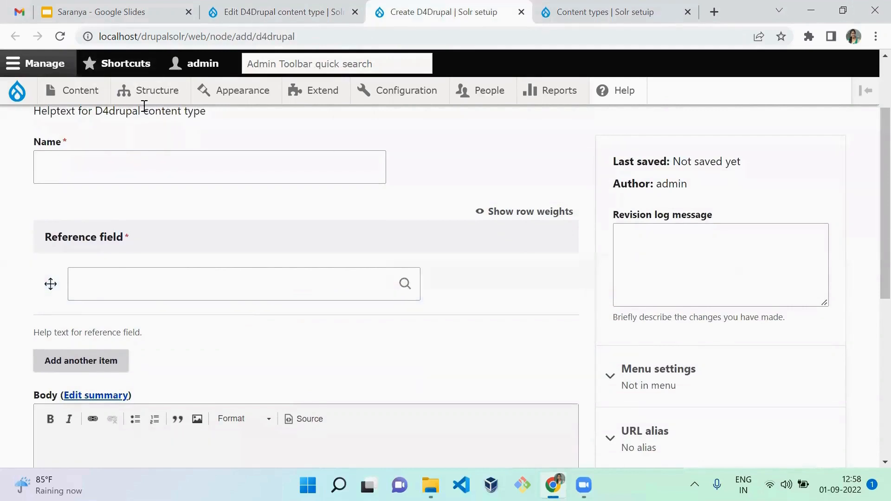
- Open the Tags vocabulary's term list in a new browser tab and check its existing terms
mouse_move(155, 91)
mouse_move(179, 291)
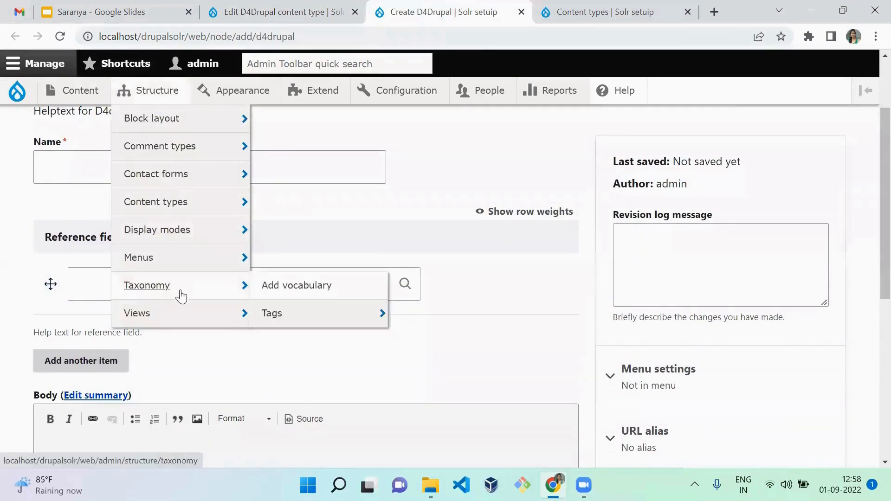
ctrl+click(293, 315)
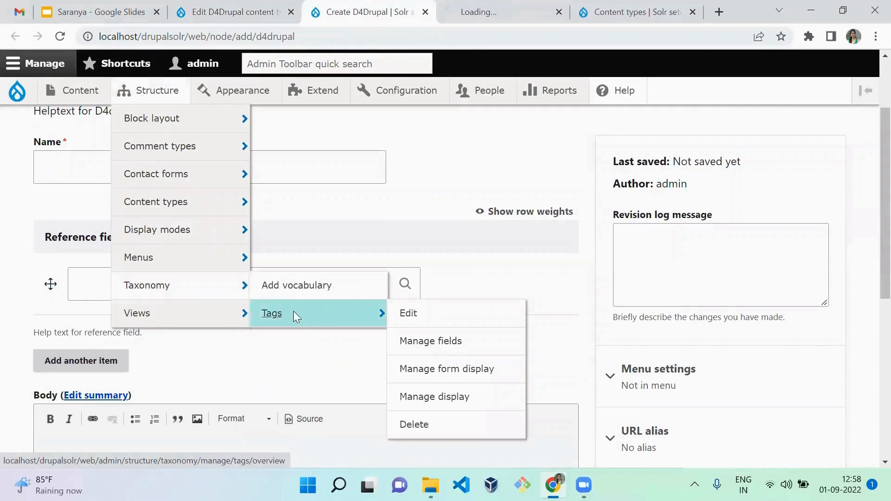
key(ctrl+Tab)
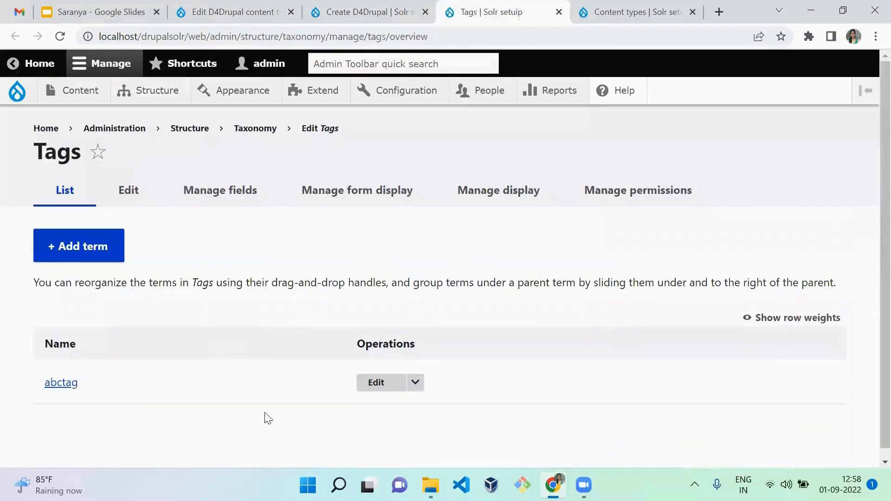
drag(160, 393, 185, 327)
click(256, 382)
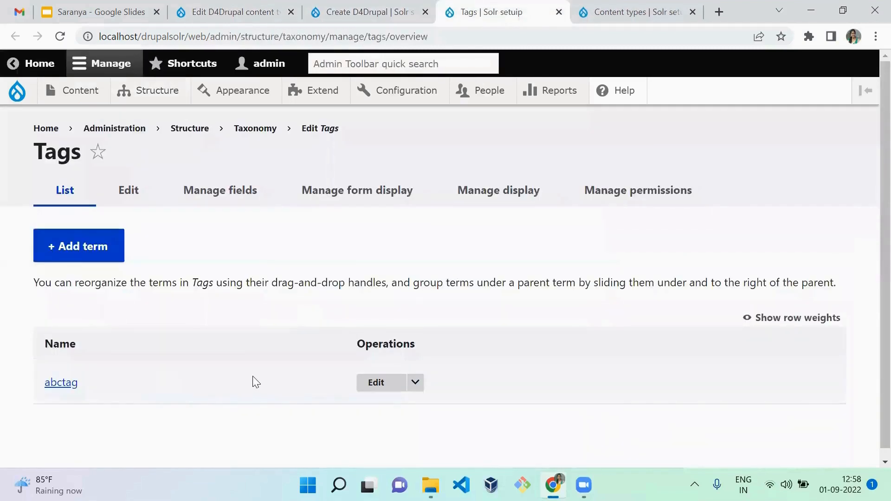
- Add a term named d4drupal to the Tags vocabulary and save it
click(93, 242)
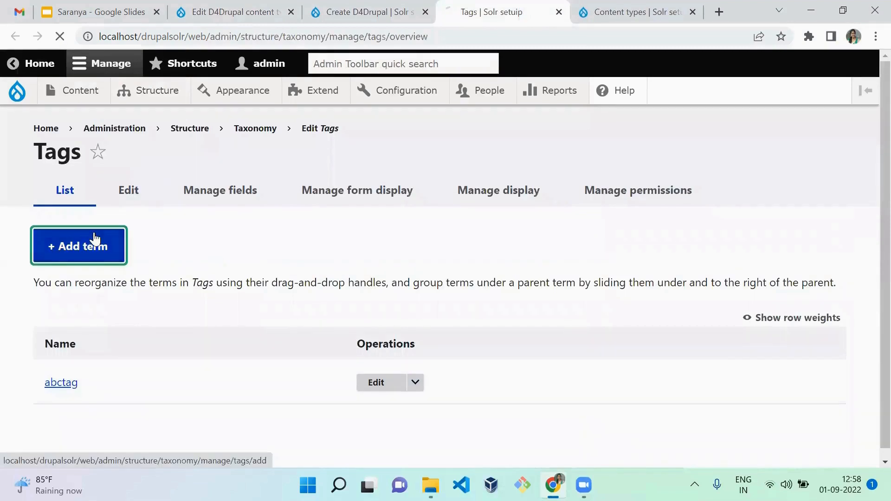
click(193, 223)
text(d)
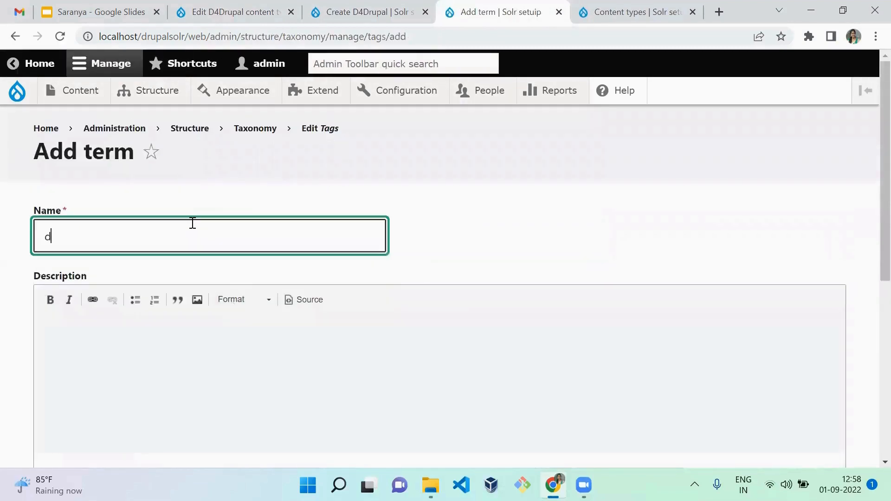
text(4drupal)
scroll(869, 215, down, 7)
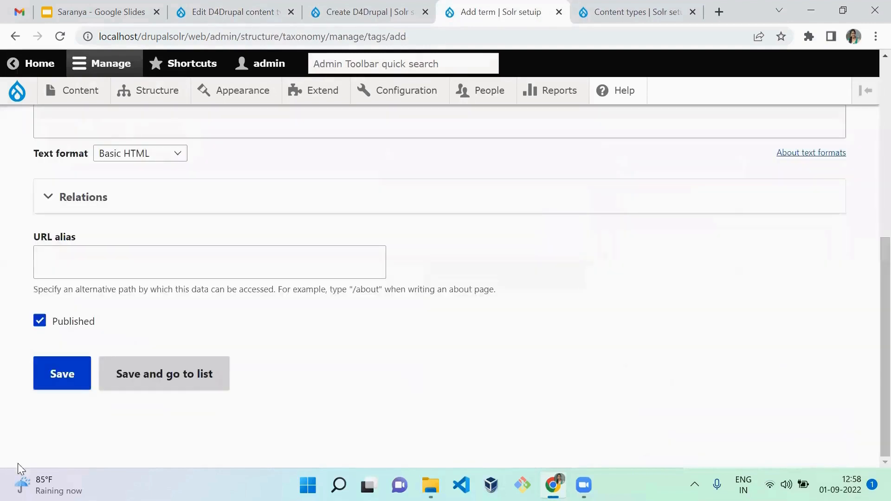
click(51, 386)
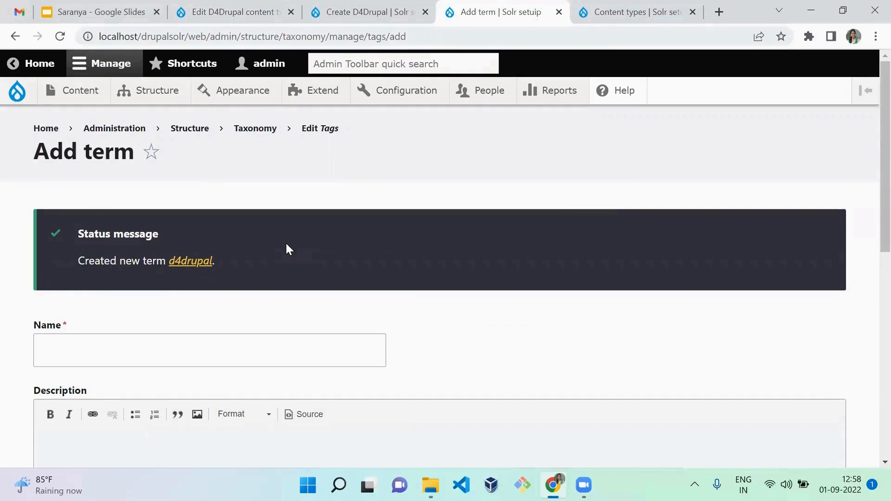
- Reload the D4Drupal content creation form and test the Reference field's autocomplete suggestions with a and abc
click(327, 18)
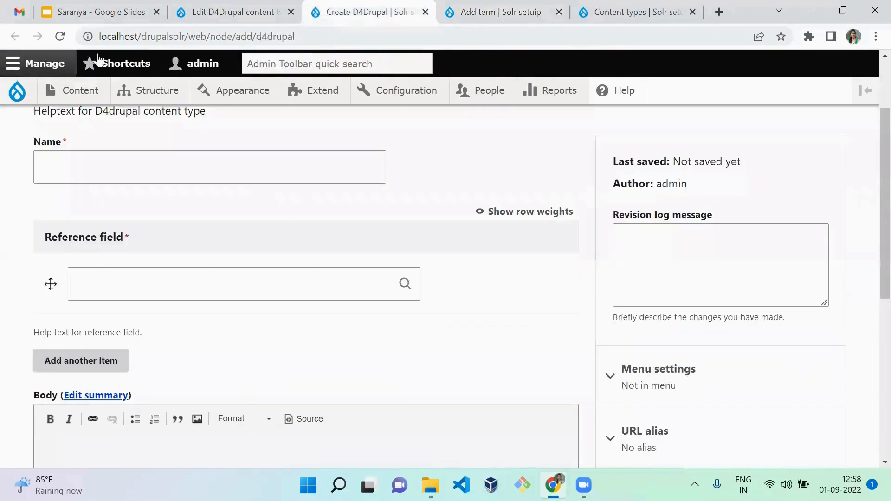
click(60, 37)
click(173, 293)
text(a)
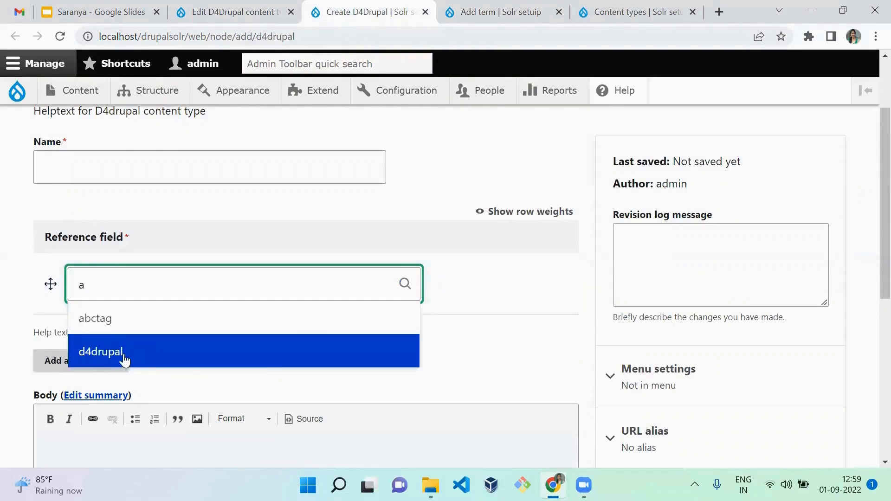
key(ctrl+a)
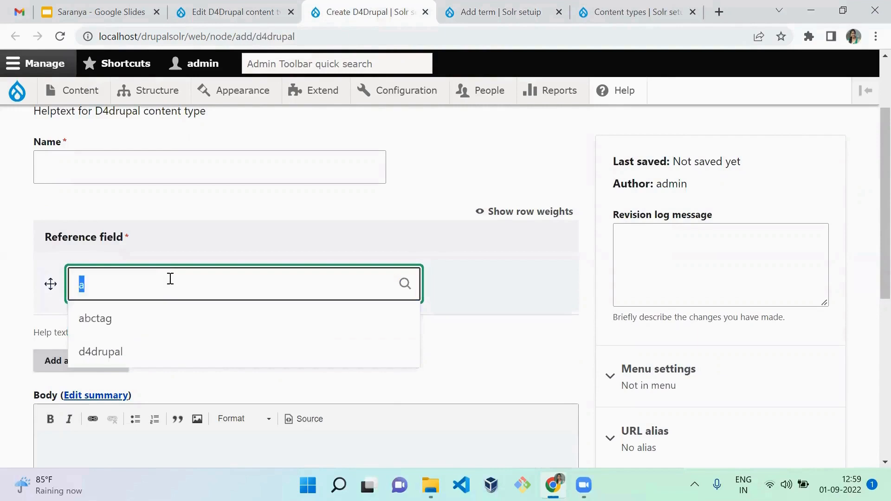
text(abc)
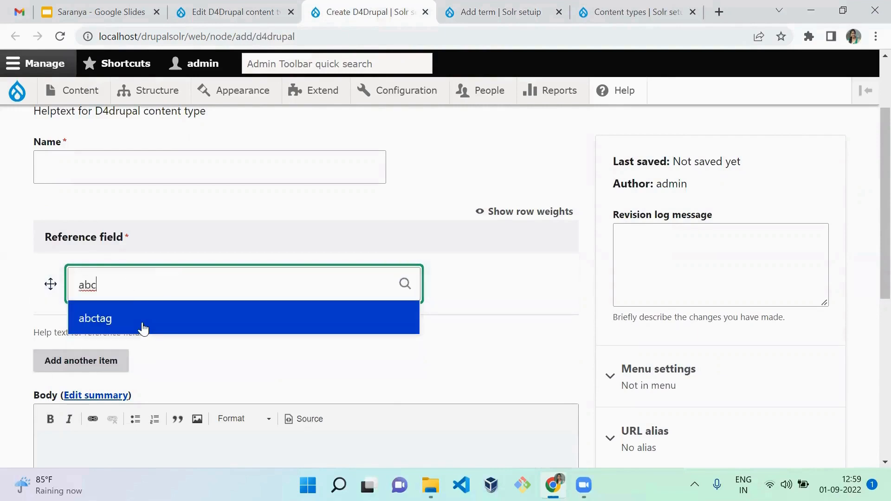
right_click(139, 282)
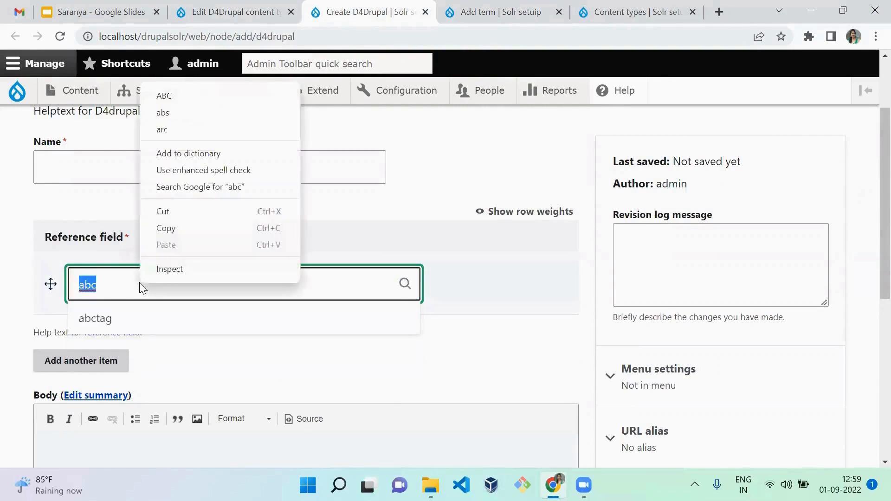
- Replace the Reference field's search text with d4drupal and select the suggested d4drupal term
click(126, 282)
text(d4drupal)
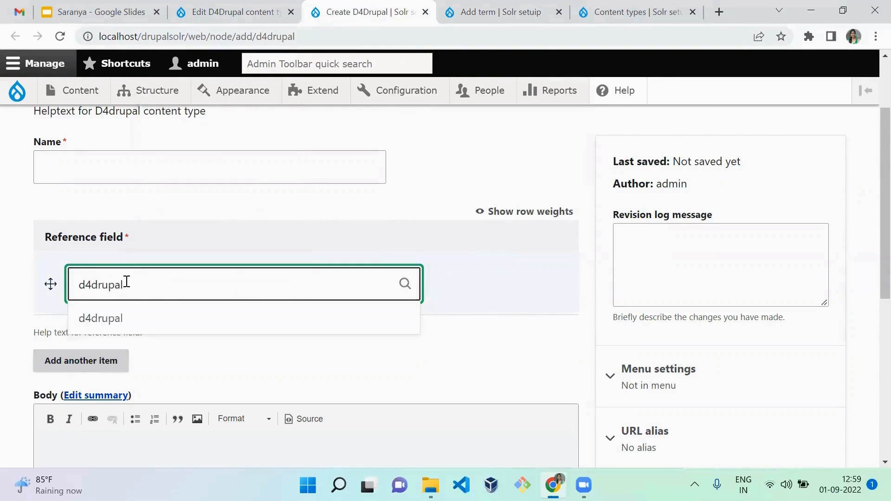
click(95, 317)
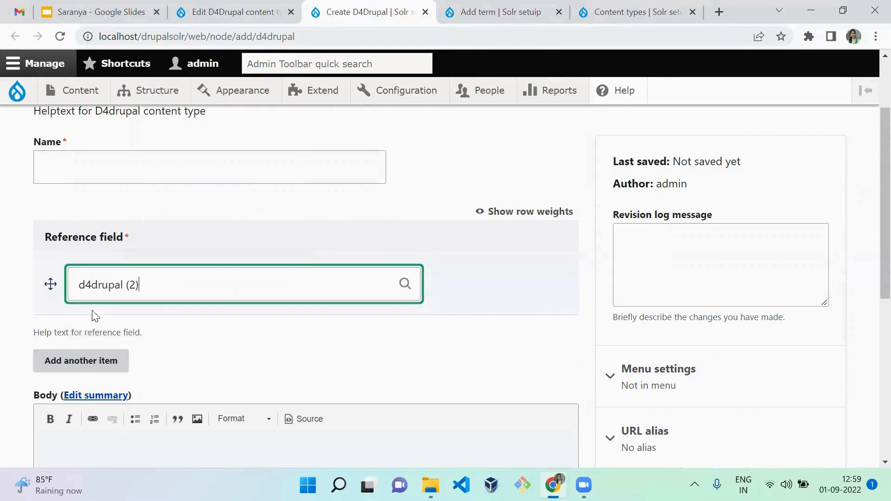
right_click(174, 300)
click(114, 271)
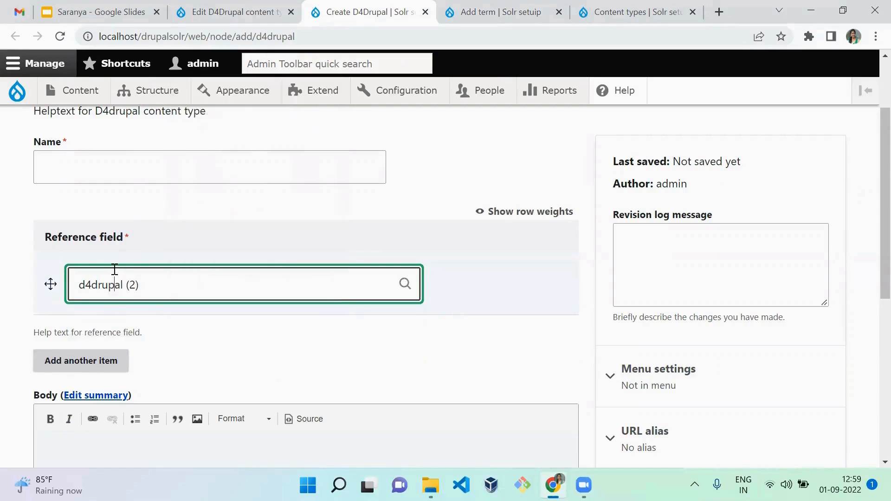
- Set the Reference field's widget to Autocomplete (Tags style) in the D4Drupal form display and save the settings
click(192, 14)
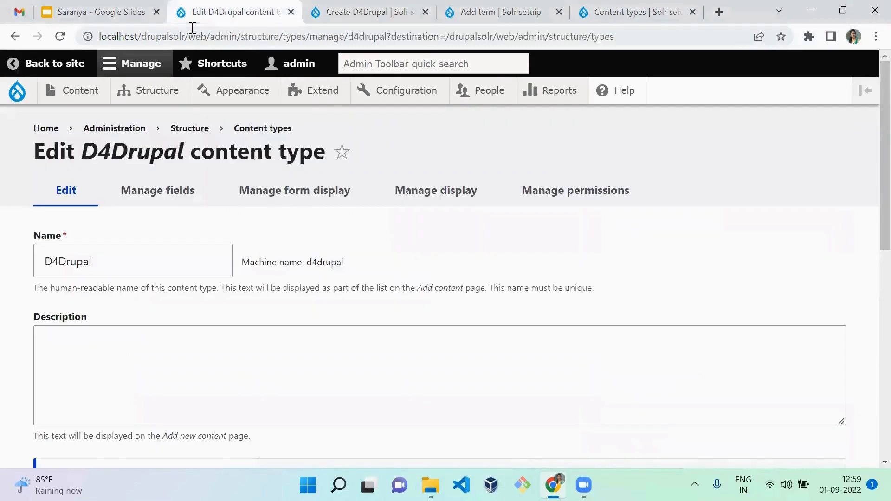
click(302, 194)
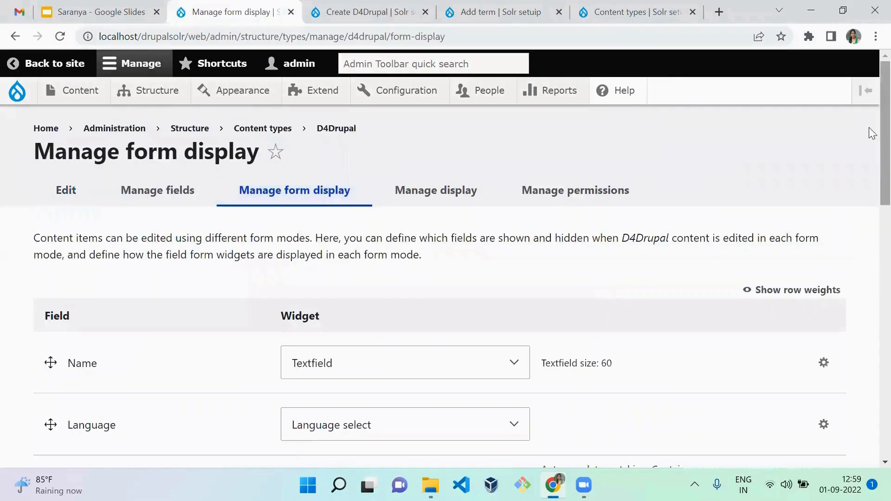
scroll(872, 259, down, 4)
scroll(871, 301, down, 11)
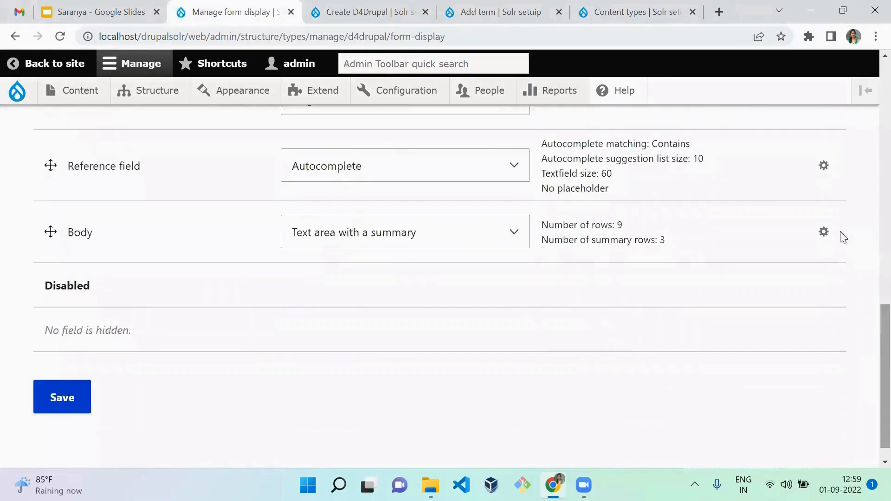
click(491, 179)
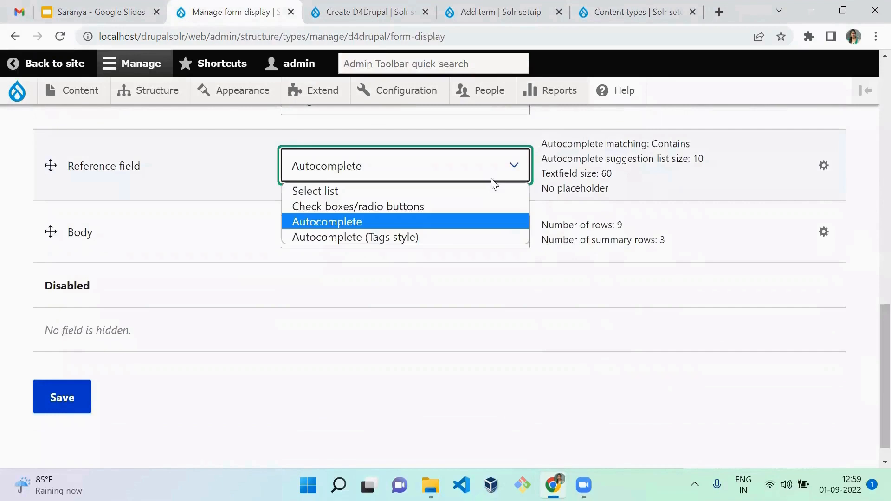
click(449, 238)
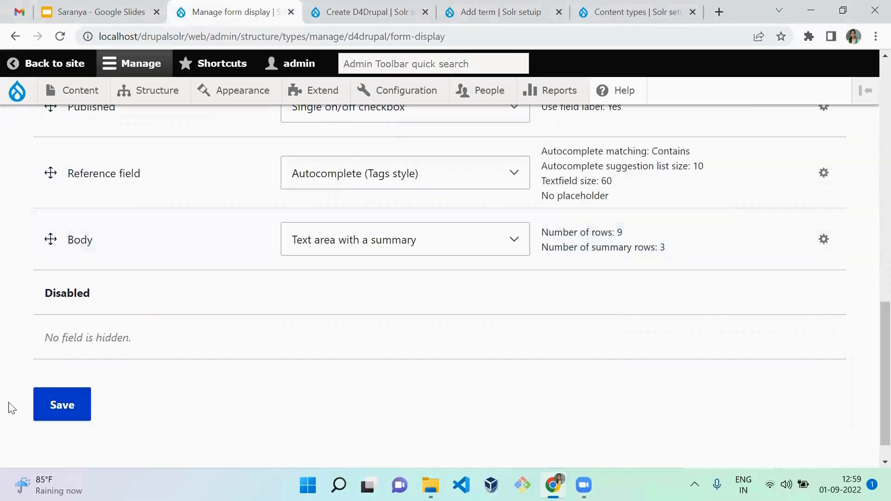
click(58, 407)
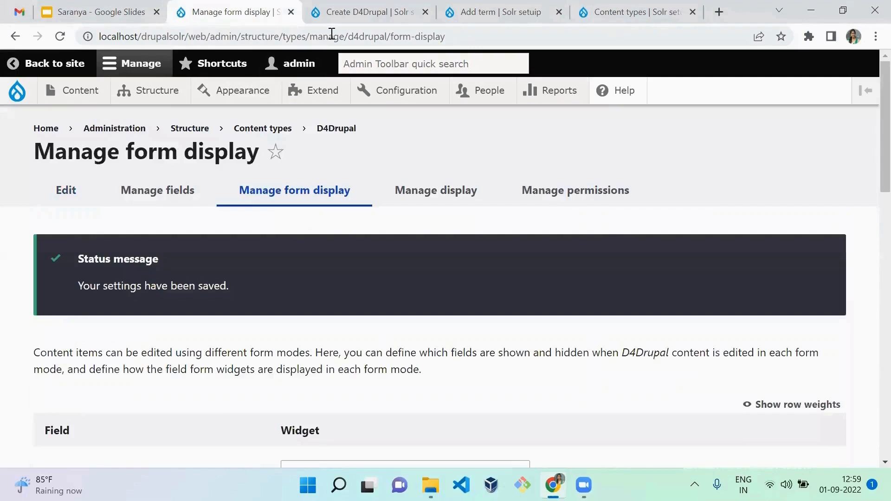
- Reload the D4Drupal content creation form and enter Deep understanding of content type as the Name
key(ctrl+Tab)
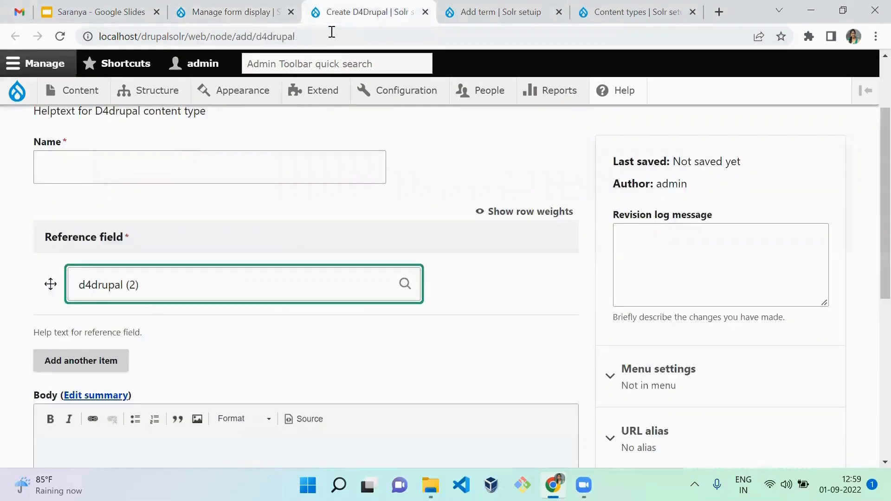
click(207, 163)
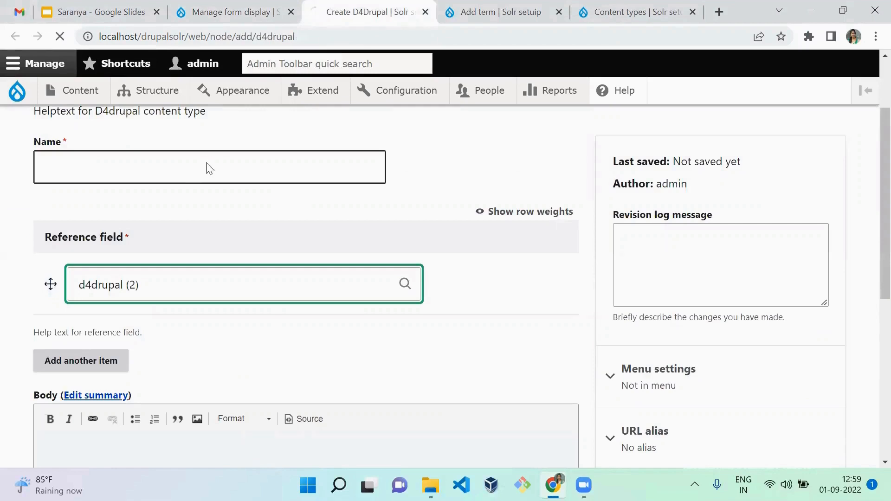
key(F5)
click(163, 173)
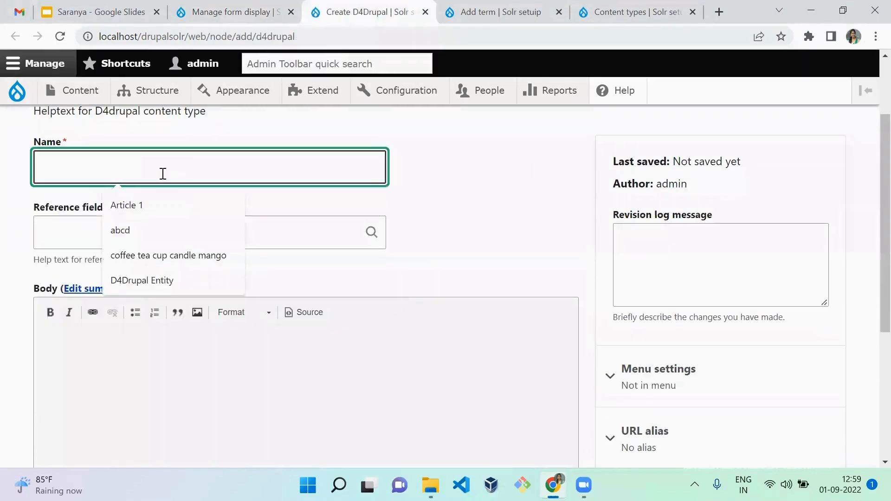
text(D)
key(BackSpace)
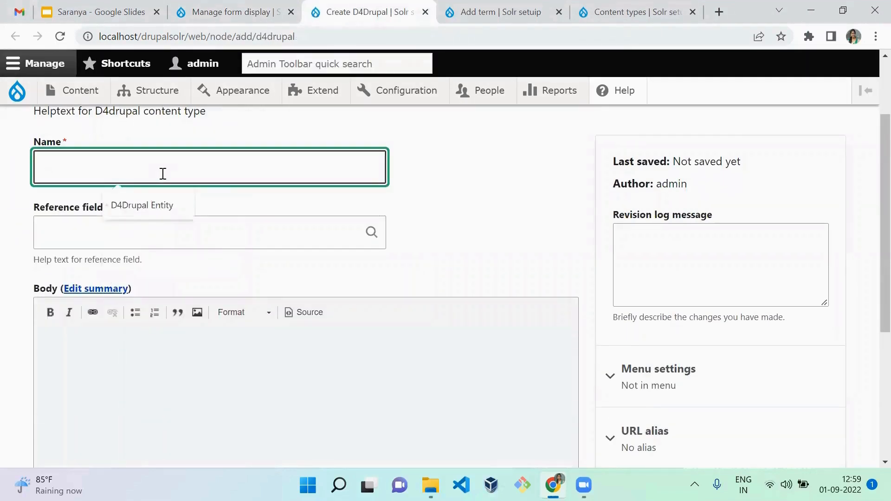
text(Dee)
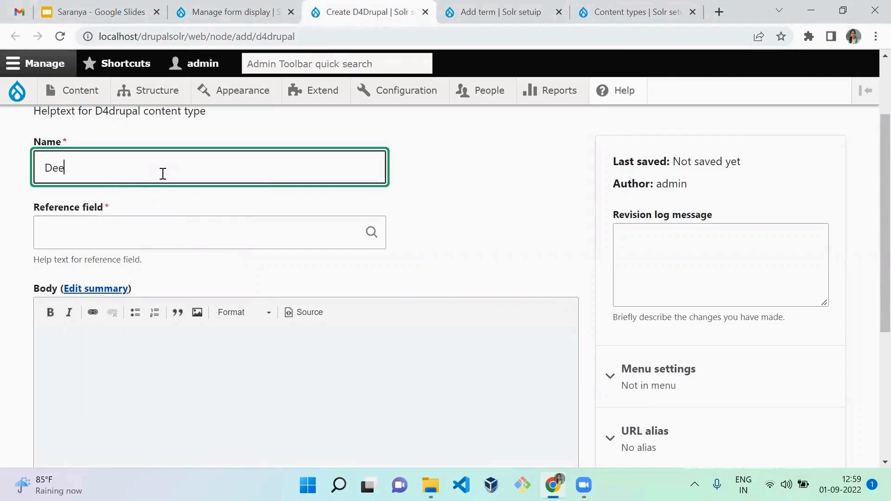
text(p understanding o)
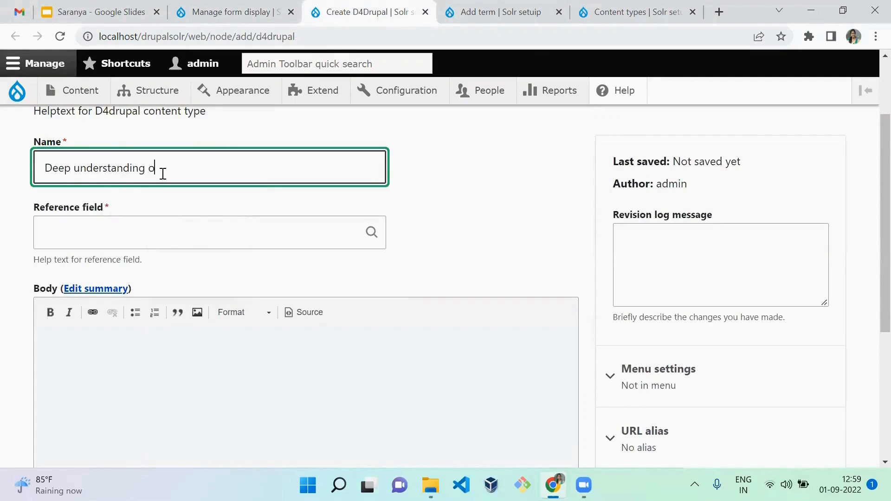
text(f content type)
- Fill the Reference field with the comma-separated tags Drupal and the suggested d4drupal term
click(147, 220)
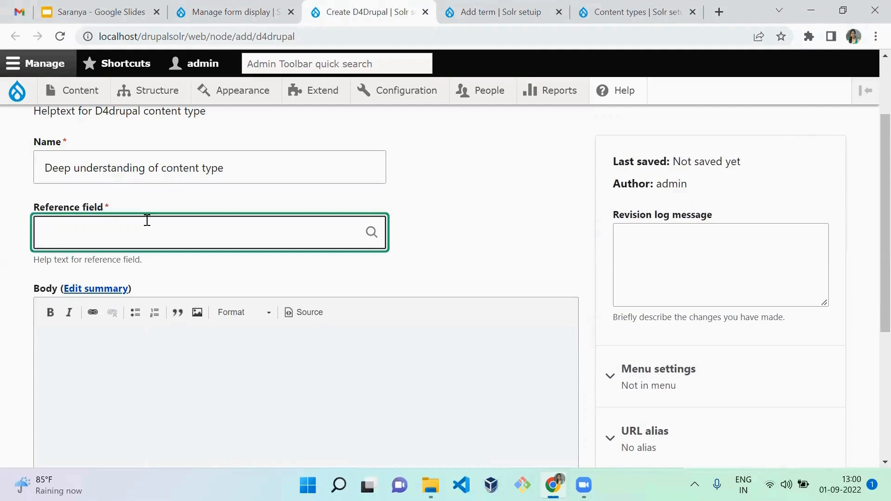
text(Drupal,)
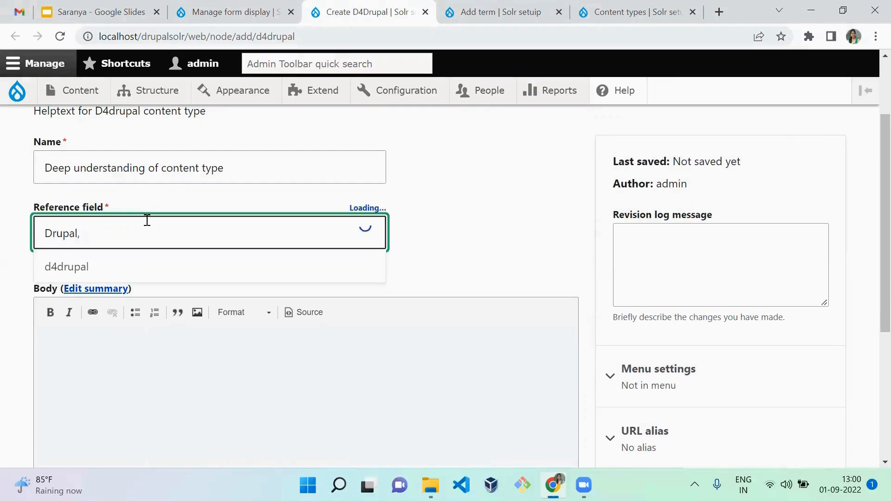
click(70, 264)
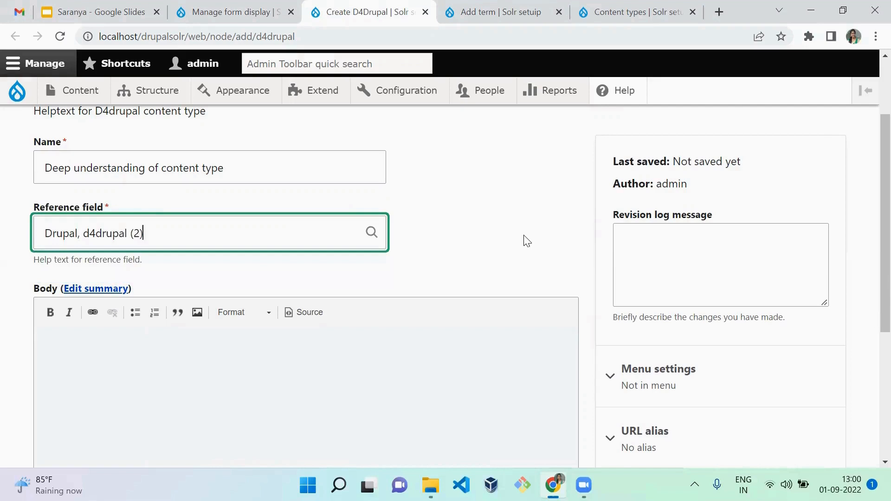
click(524, 239)
double_click(76, 260)
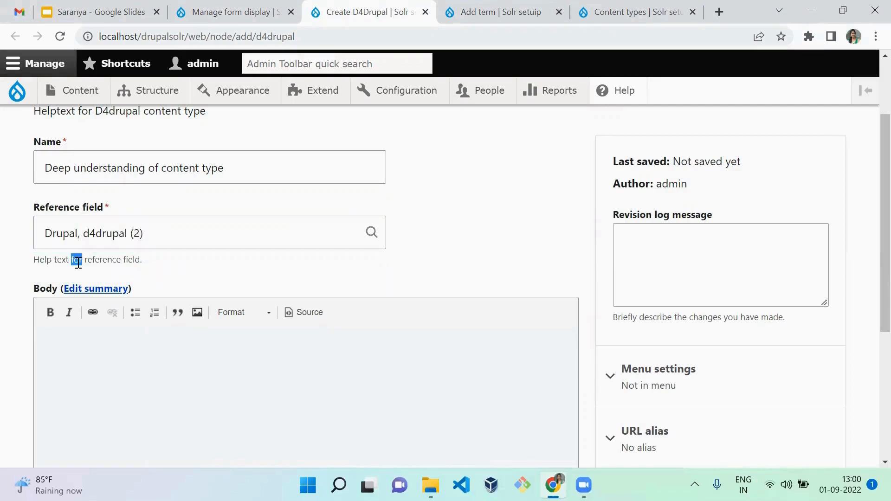
click(78, 264)
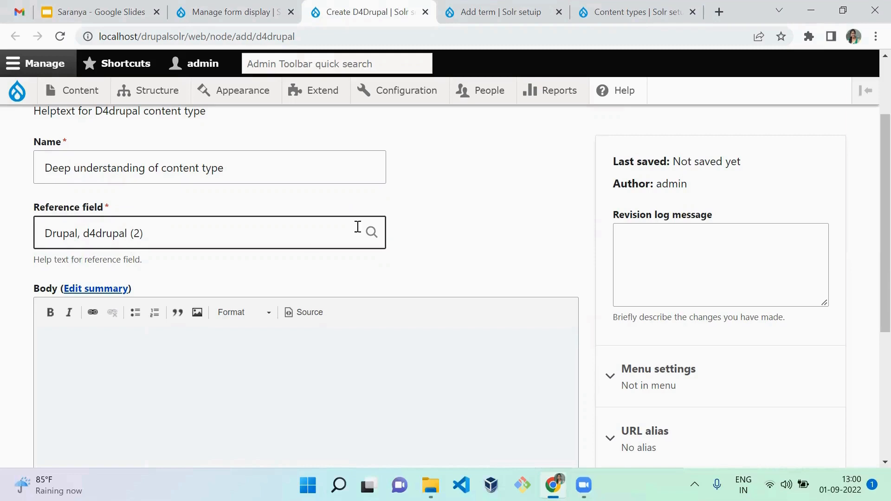
- Enter xxx yy zz as the Body text of the new D4Drupal content
scroll(871, 241, down, 3)
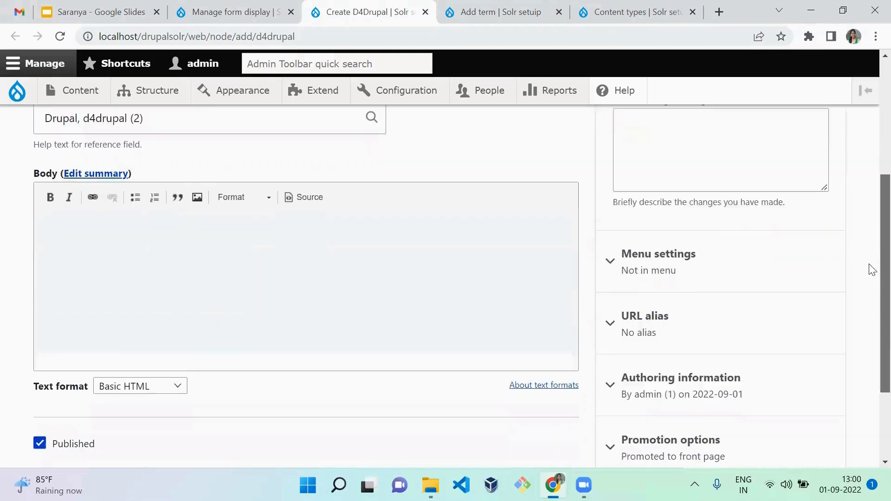
click(359, 257)
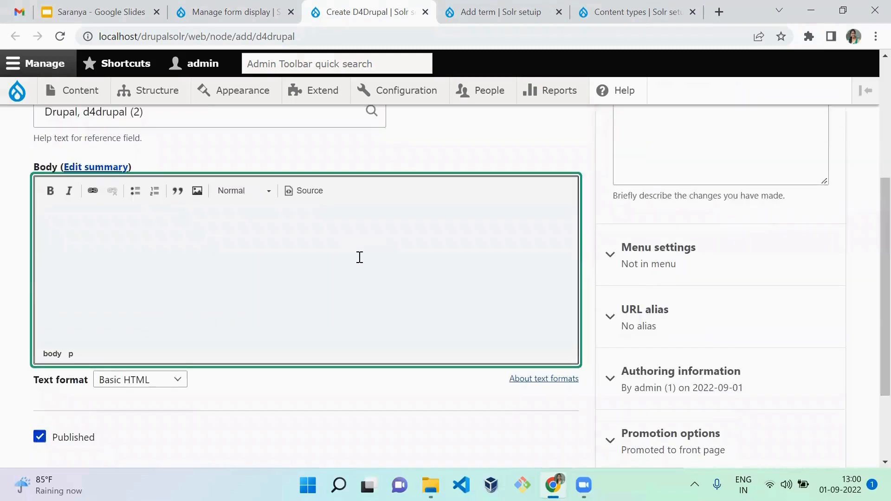
text(xxx yy zz)
- Turn off the Published option for the new content and try to preview it
scroll(868, 226, down, 3)
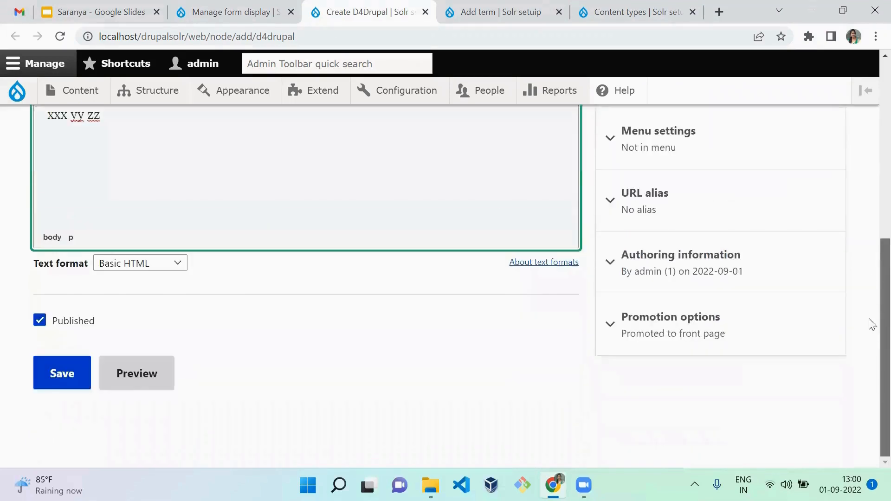
click(77, 328)
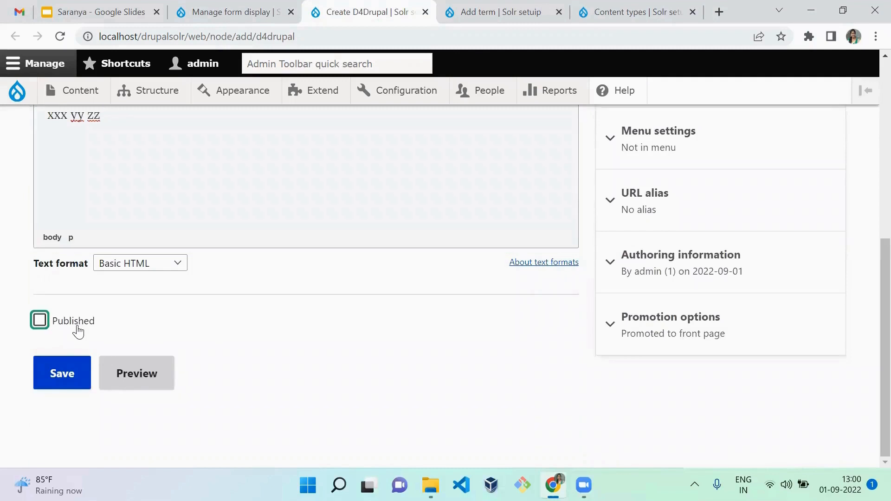
click(168, 323)
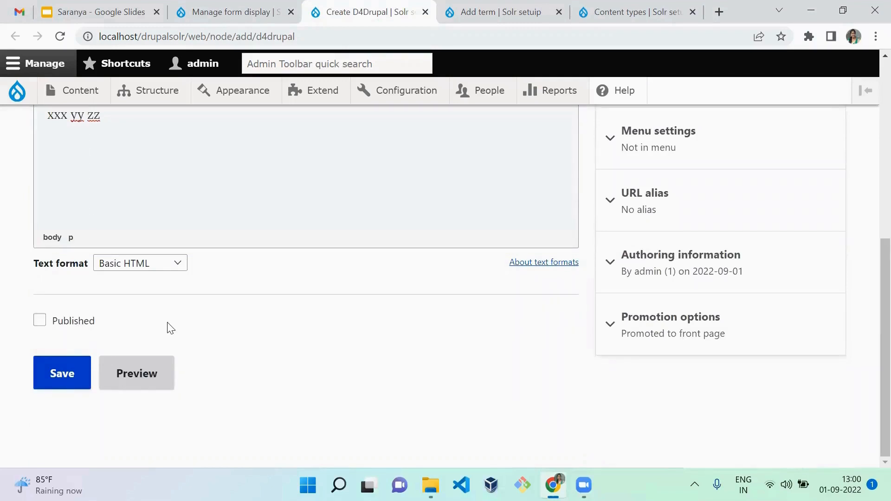
click(135, 386)
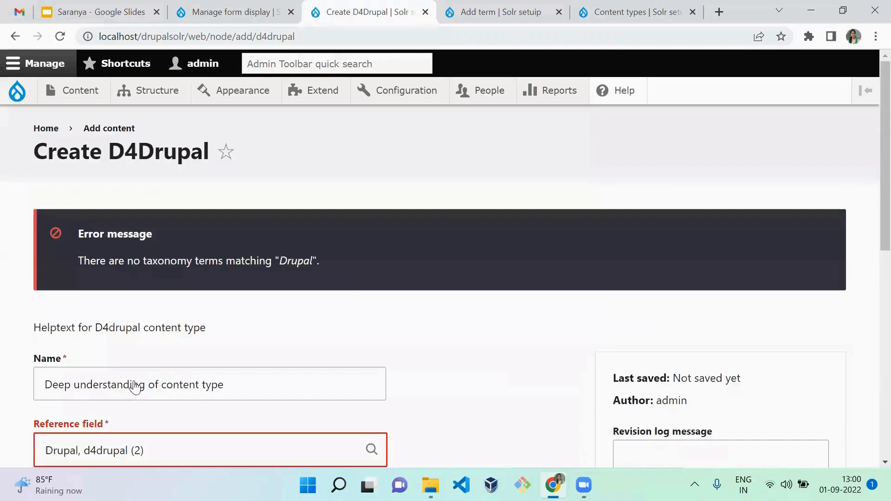
scroll(449, 252, down, 5)
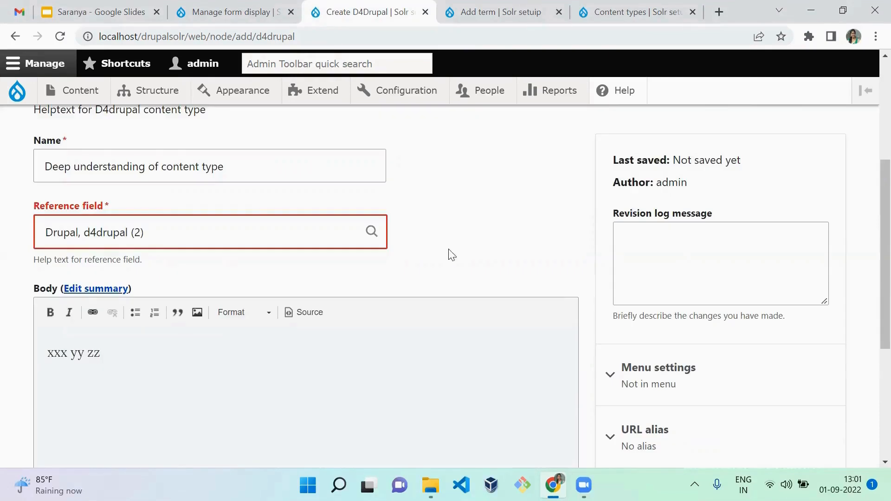
scroll(871, 140, up, 5)
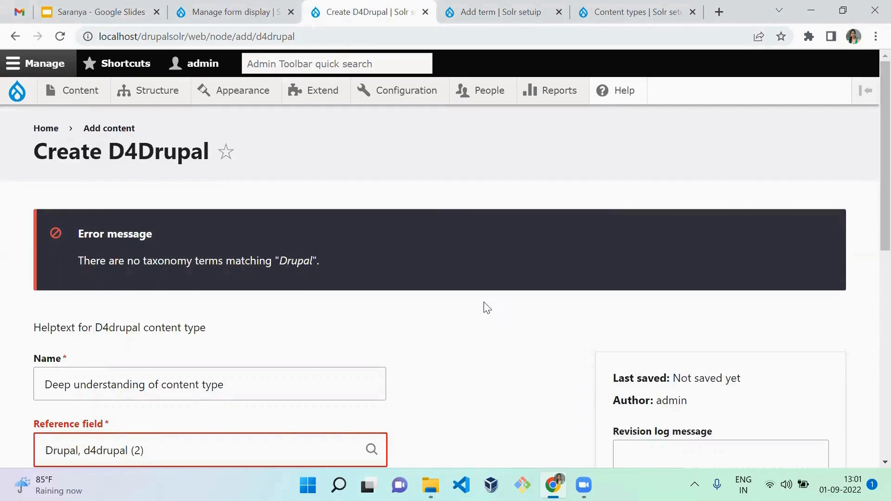
double_click(62, 455)
click(303, 337)
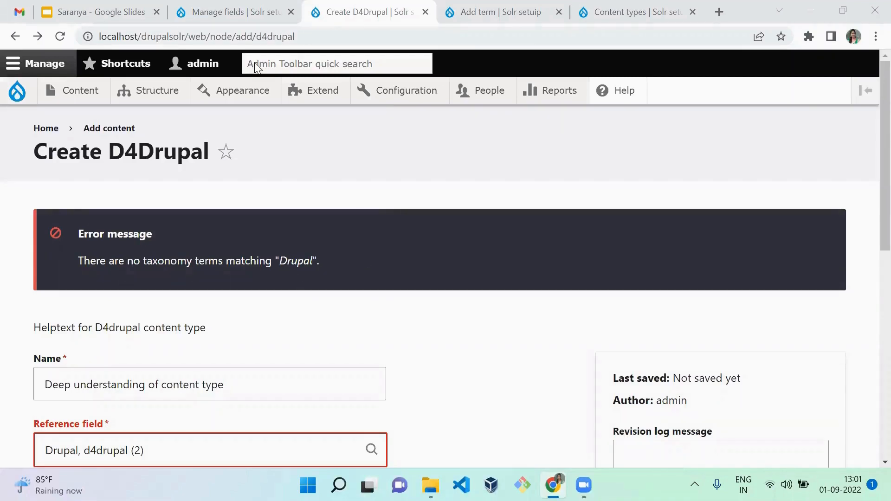
- Allow D4Drupal's Reference field to create referenced entities if they don't already exist, and save the field settings
key(ctrl+shift+Tab)
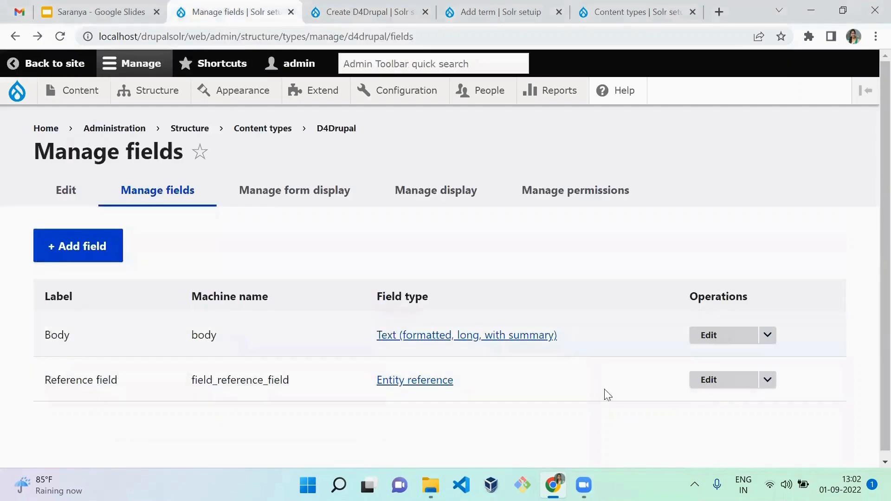
click(717, 384)
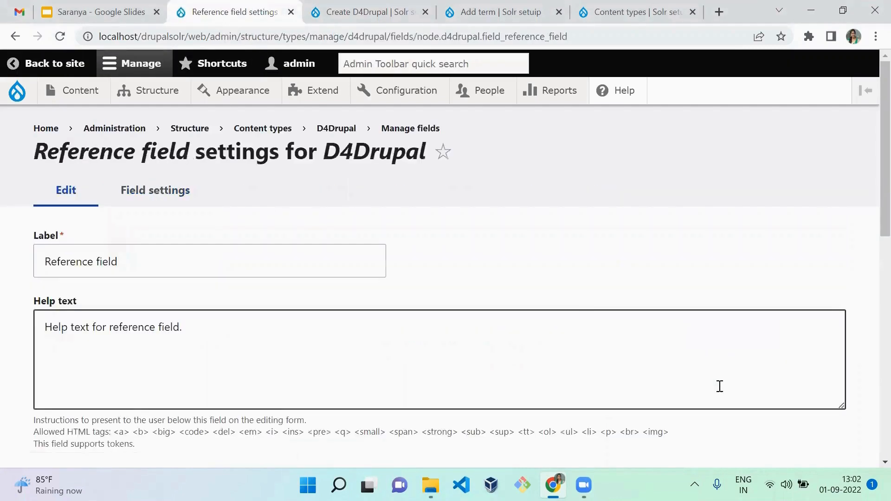
drag(869, 213, 869, 398)
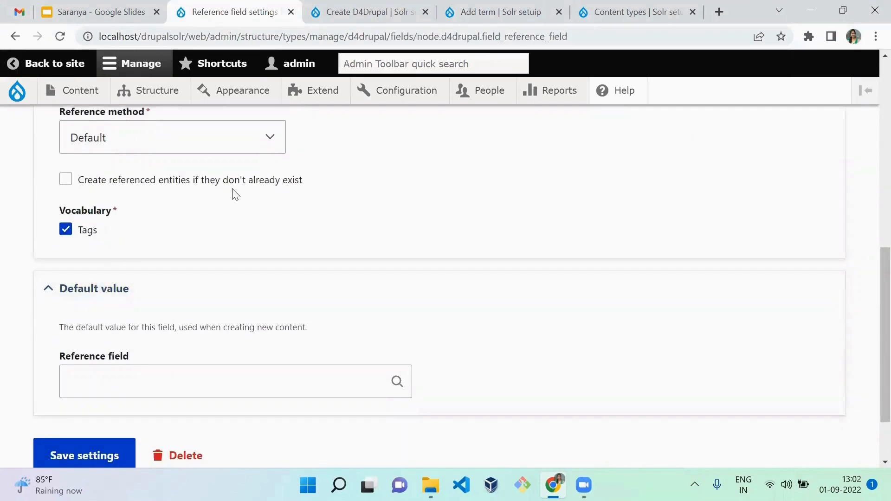
click(174, 186)
click(95, 461)
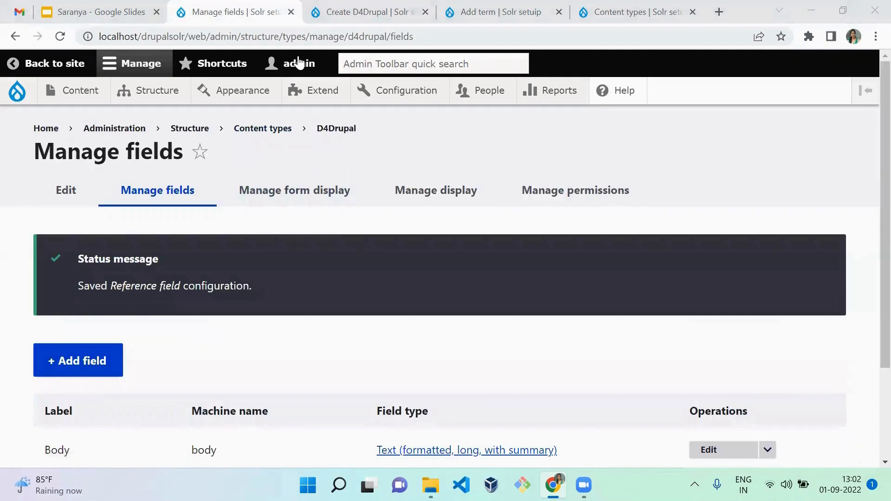
- Save the unpublished D4Drupal content Deep understanding of content type from its creation form
key(ctrl+Tab)
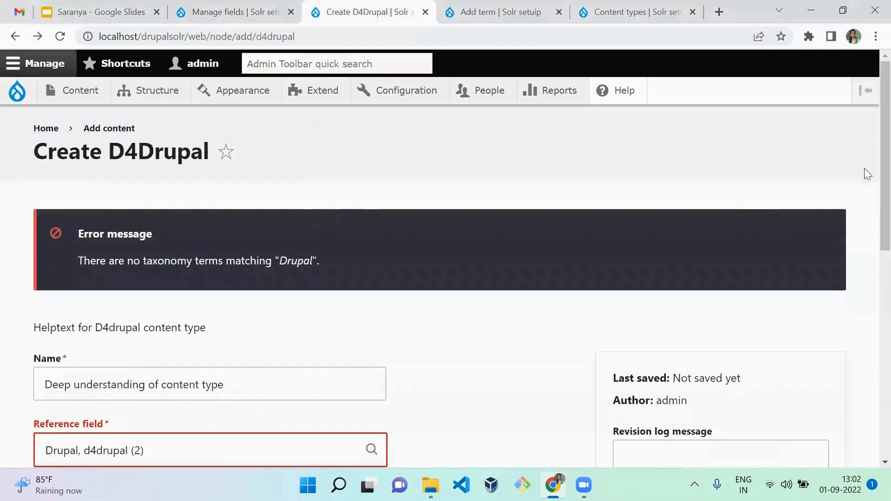
drag(872, 169, 871, 337)
scroll(871, 337, down, 2)
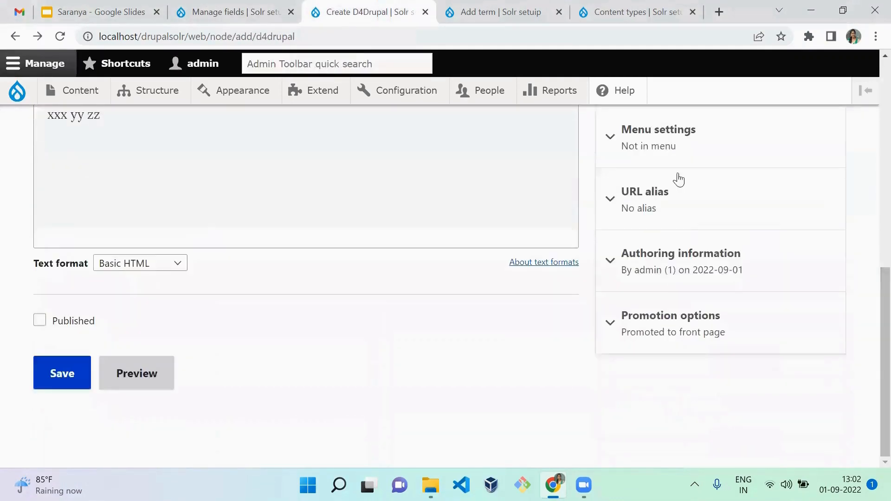
click(67, 372)
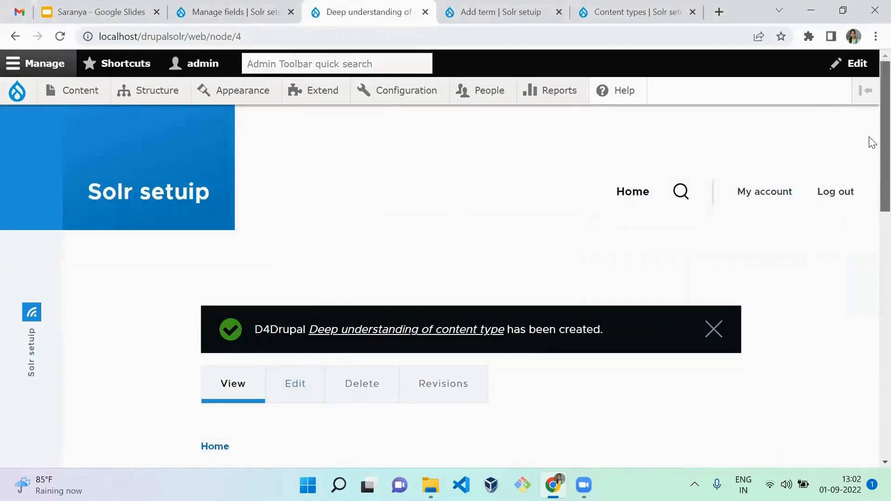
scroll(871, 158, down, 6)
scroll(869, 304, up, 4)
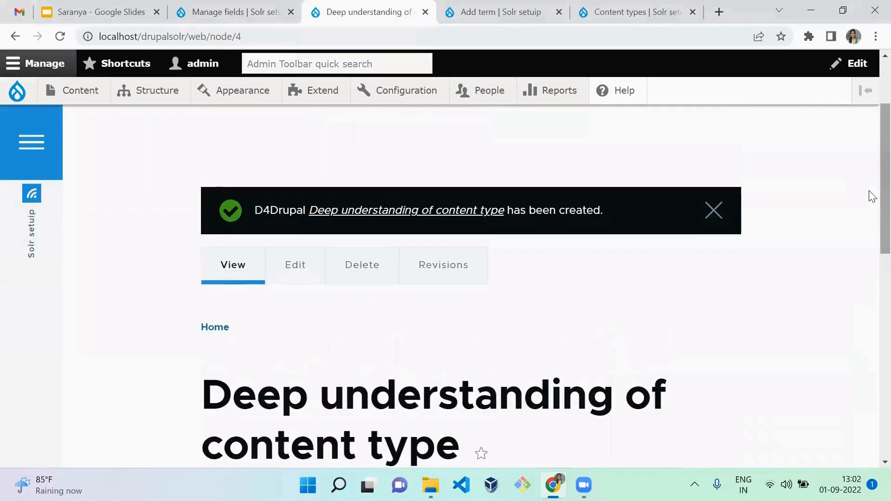
- Open the Tags vocabulary's term list and look for the Drupal term
key(ctrl+Tab)
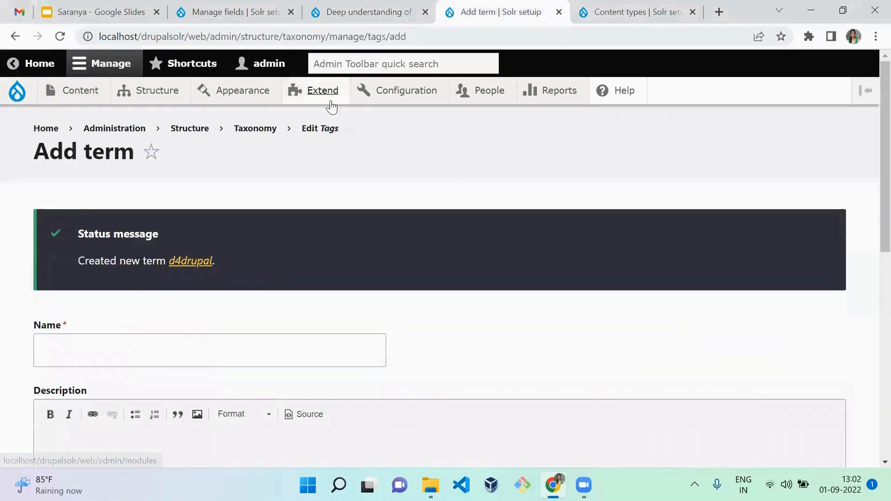
click(330, 134)
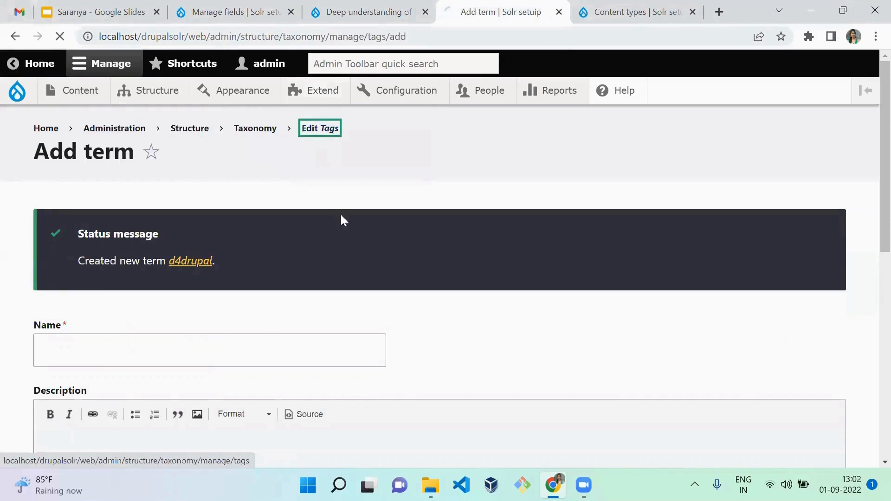
click(66, 185)
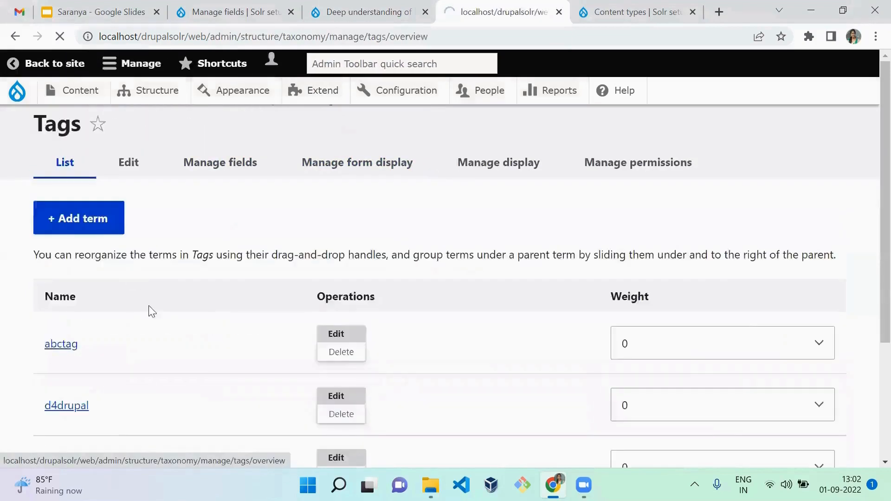
scroll(871, 208, down, 3)
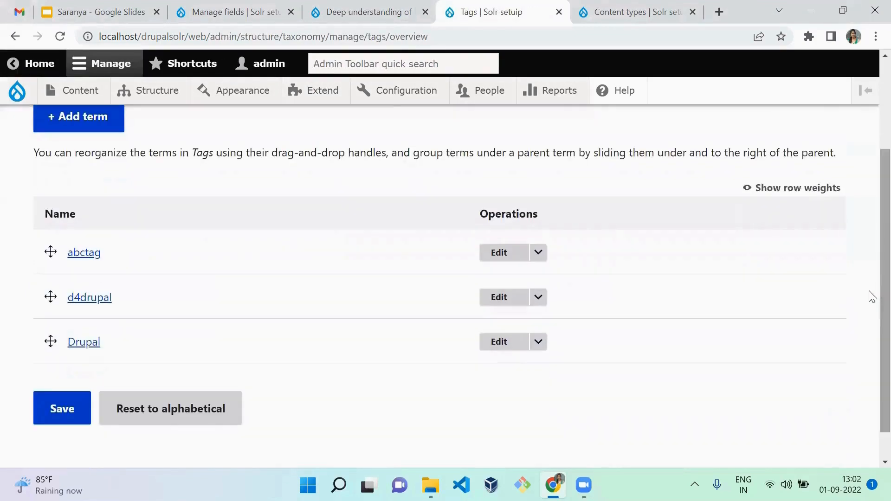
drag(133, 346, 2, 364)
drag(265, 374, 72, 343)
click(206, 342)
- Check the Body and Reference field terms on the Deep understanding of content type page
key(ctrl+shift+Tab)
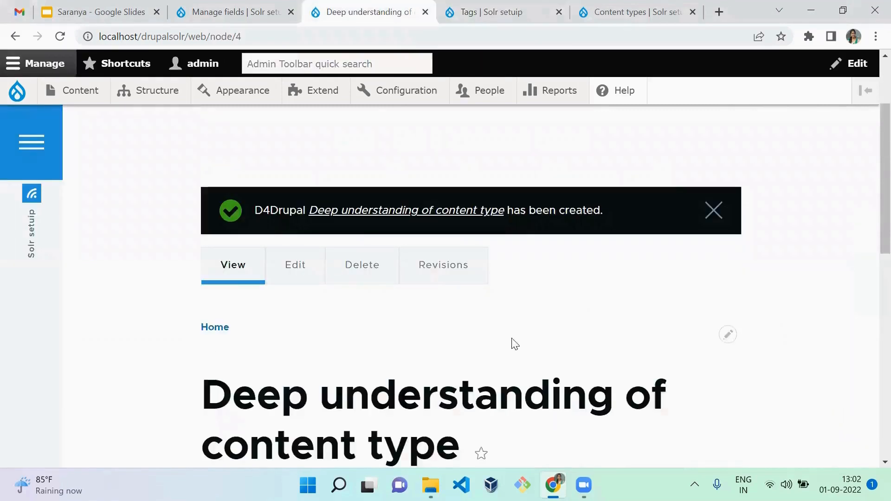
scroll(869, 260, down, 7)
scroll(870, 297, up, 3)
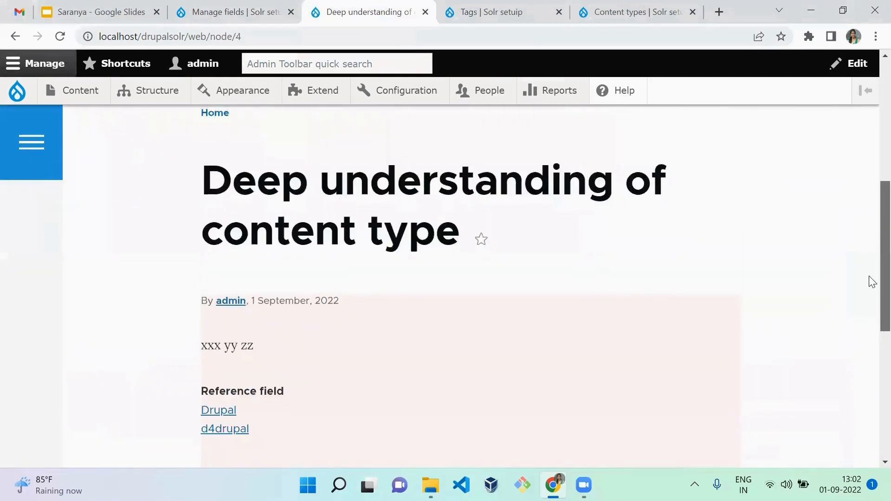
- Open the content page's address localhost/drupalsolr/web/node/4 in an incognito window to test anonymous access
click(267, 36)
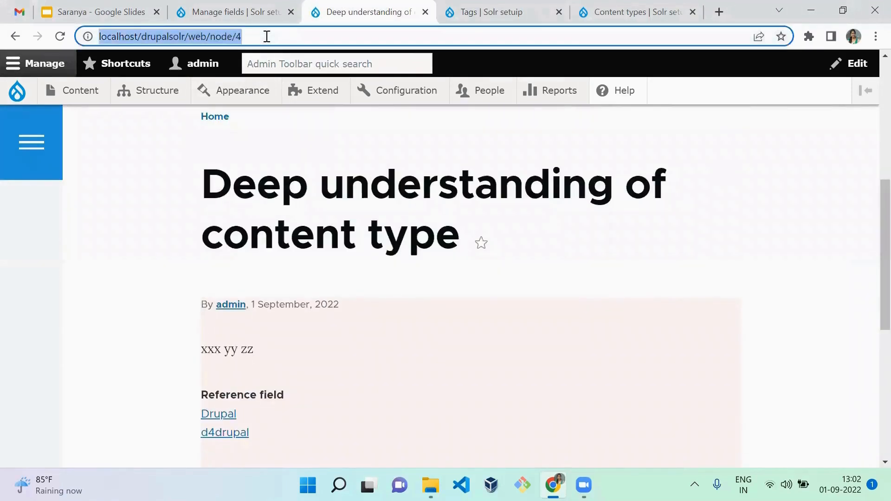
key(ctrl+c)
key(ctrl+shift+n)
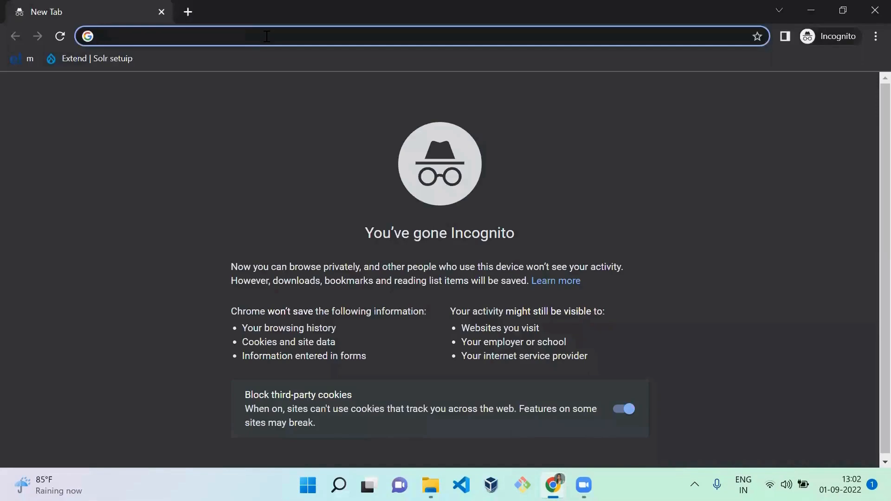
key(ctrl+v)
key(Return)
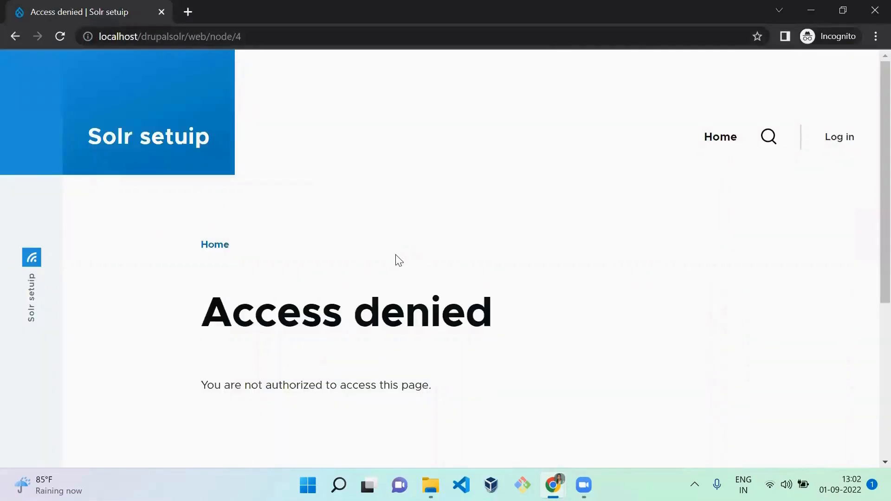
- In the logged-in window, edit Deep understanding of content type, turn on Published and save it
key(alt+Tab)
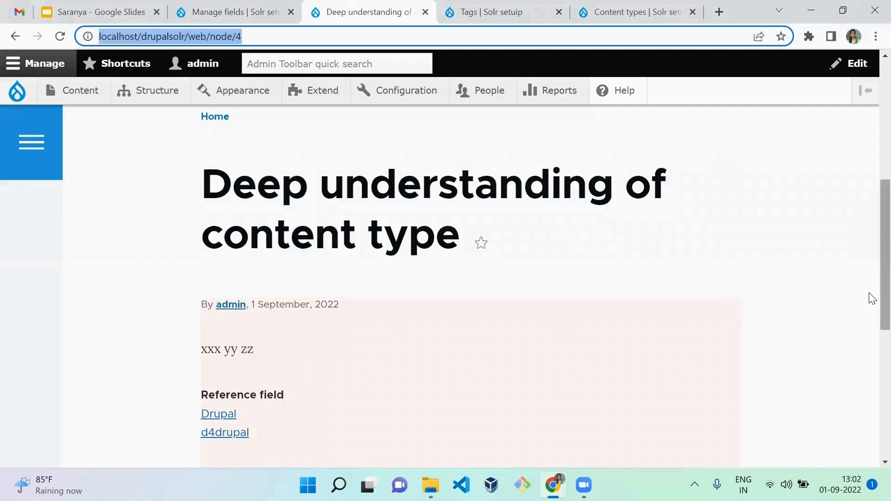
drag(883, 247, 770, 183)
click(297, 216)
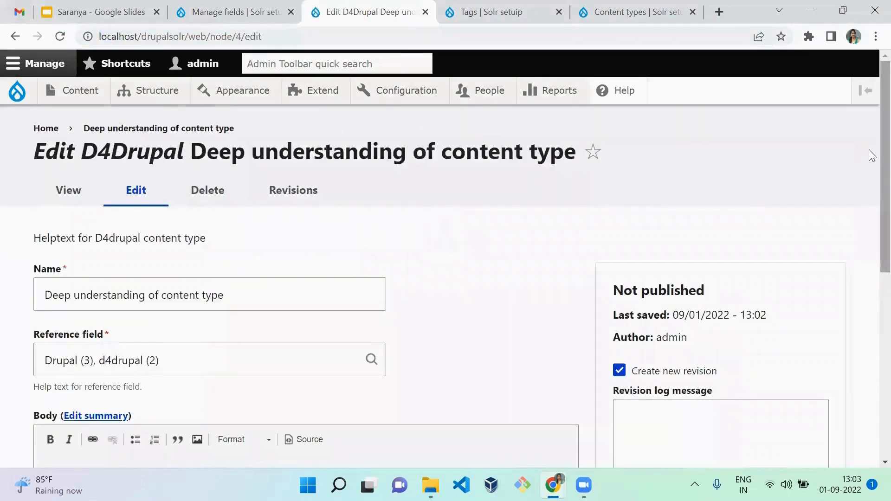
drag(870, 155, 872, 457)
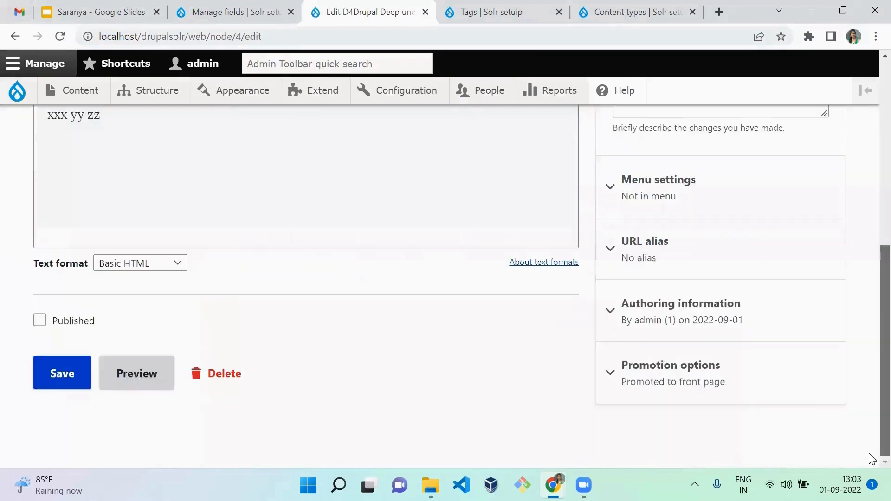
click(62, 326)
click(72, 374)
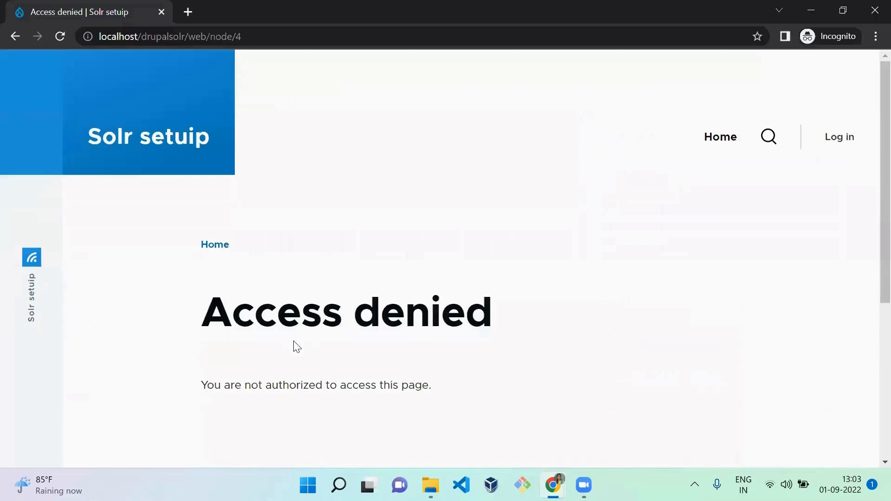
- Reload the content page in the incognito window to recheck anonymous access, and return to the logged-in content page
key(F5)
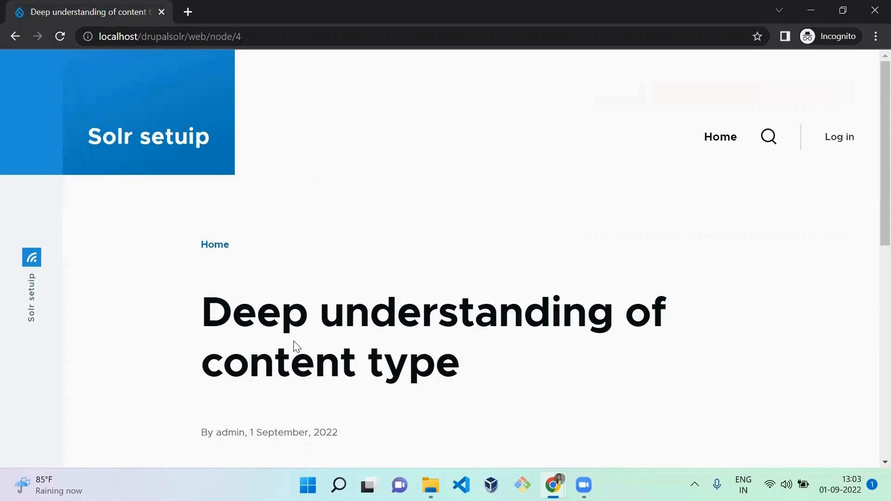
key(alt+Tab)
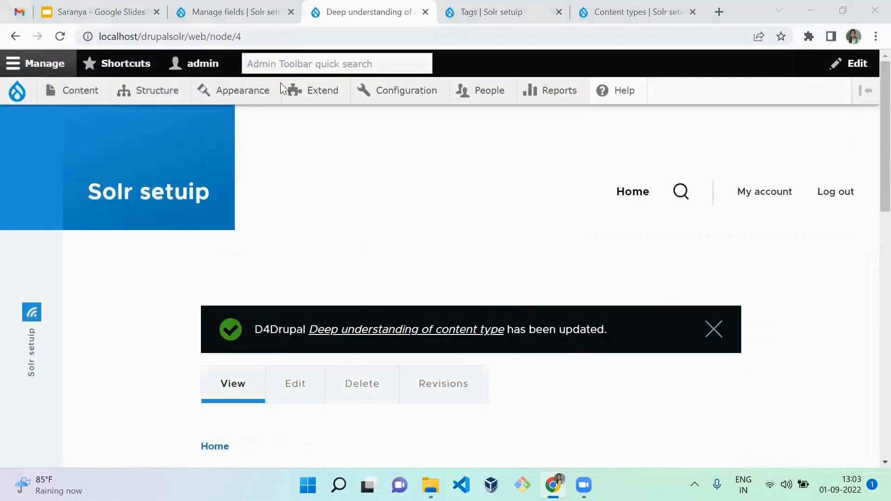
key(ctrl+shift+Tab)
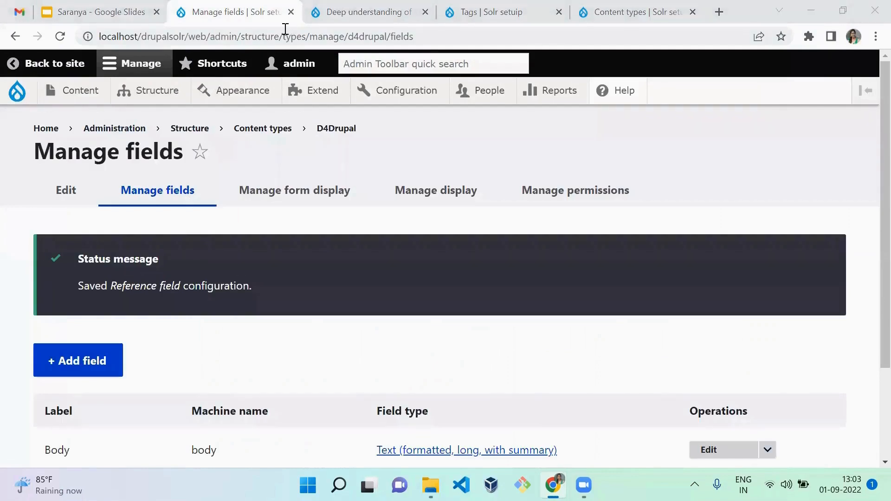
key(ctrl+Tab)
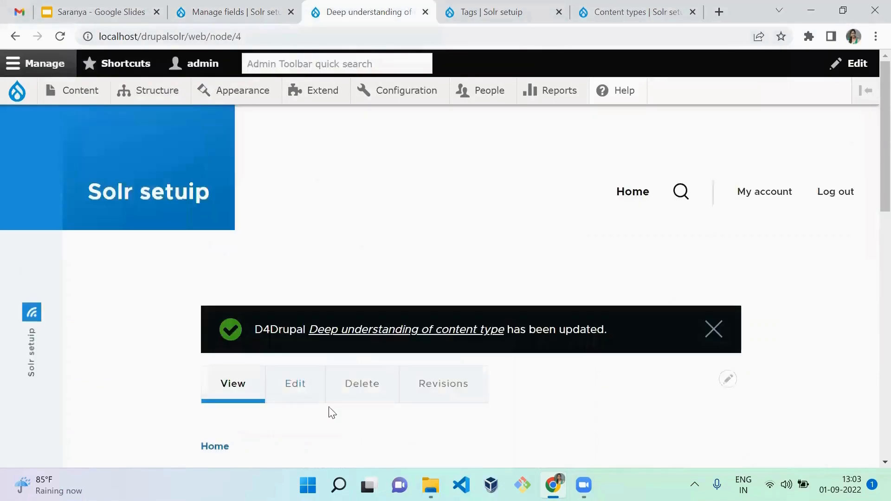
- Provide a menu link titled Deep understanding of content type for the content, with <User account menu> as parent, and save
click(277, 388)
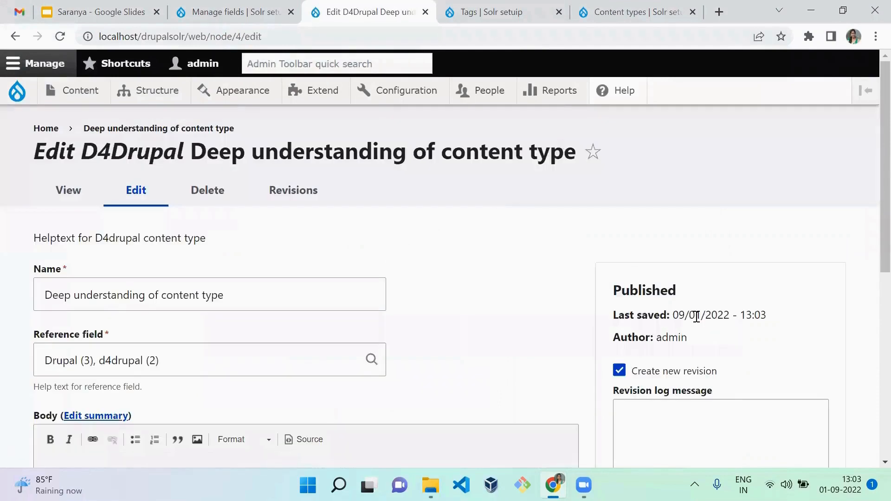
drag(871, 188, 869, 357)
click(716, 211)
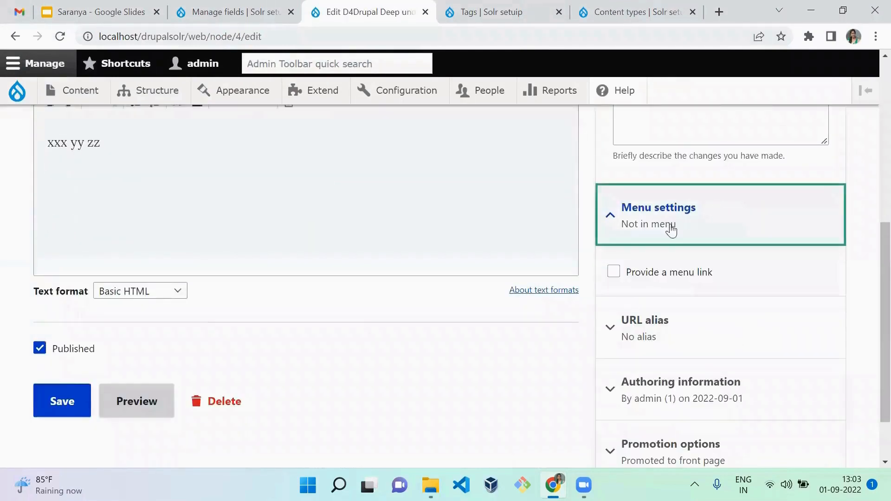
click(671, 273)
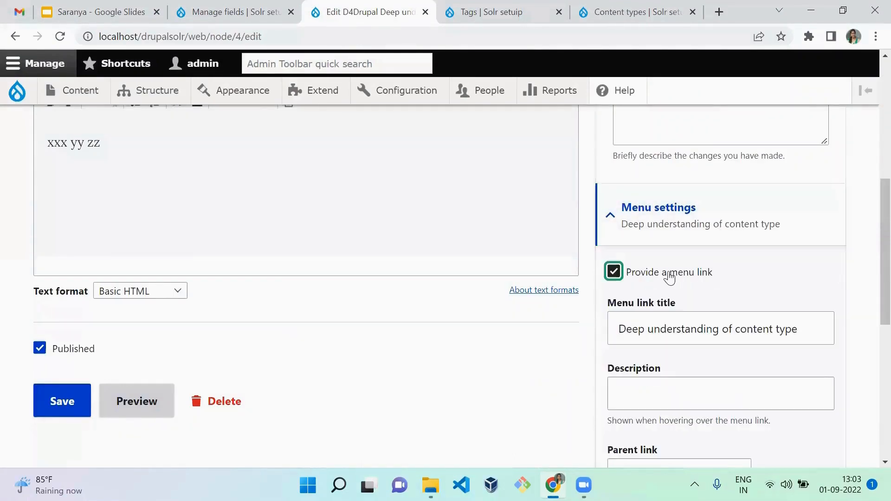
scroll(870, 288, down, 4)
scroll(869, 302, up, 3)
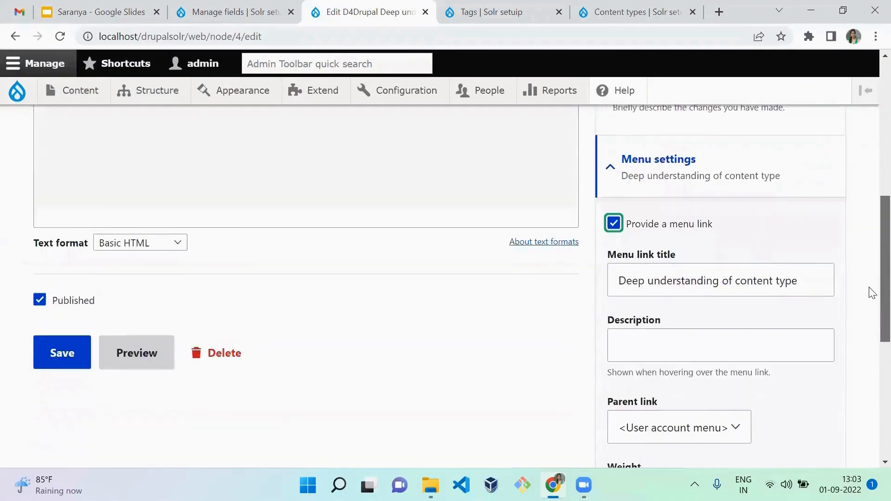
scroll(869, 304, down, 3)
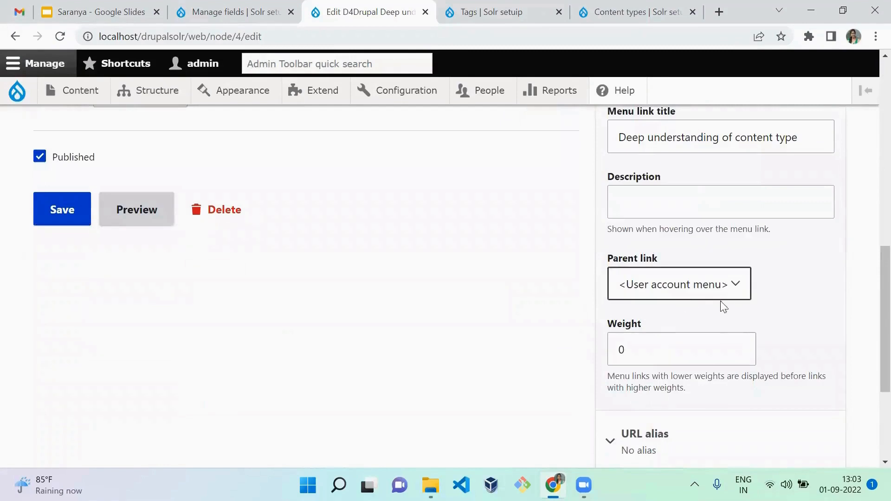
click(62, 212)
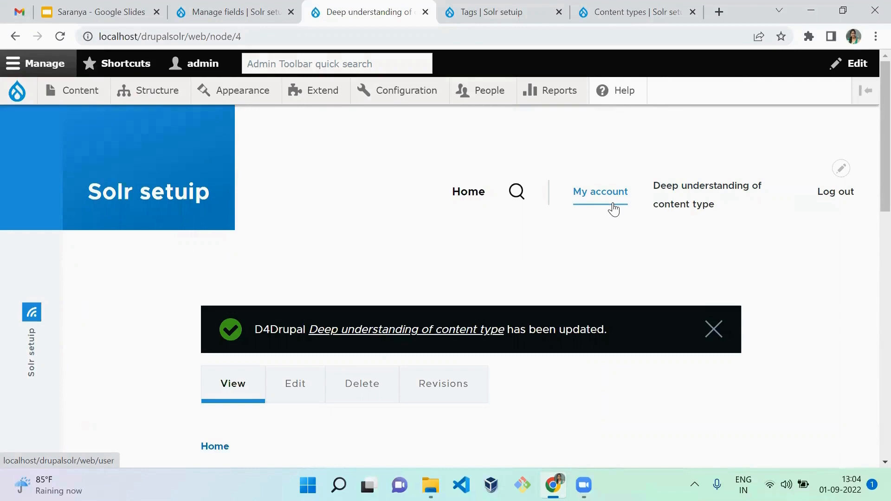
- Open the content for editing, expand its URL alias settings to review them, and return to the content page
click(310, 392)
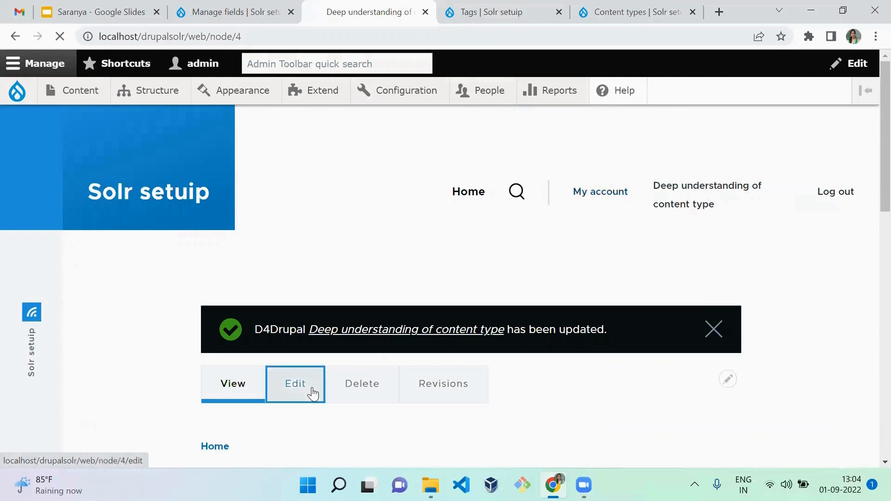
scroll(869, 251, down, 5)
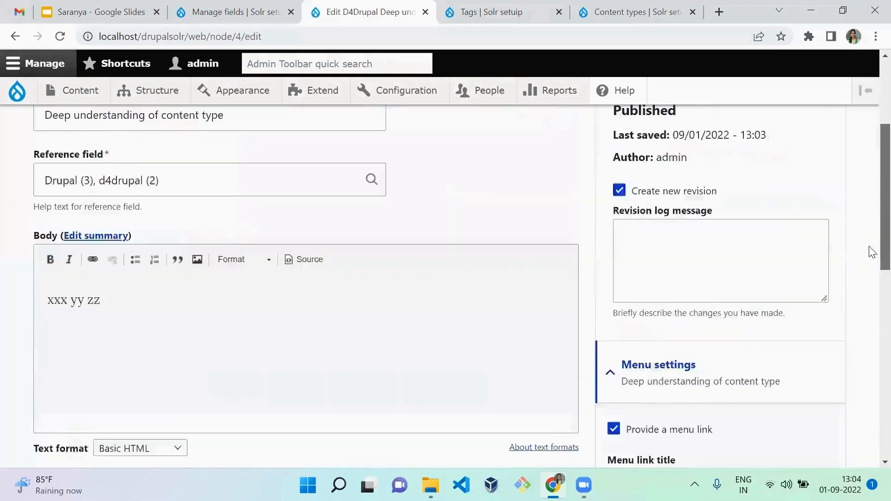
scroll(871, 307, down, 9)
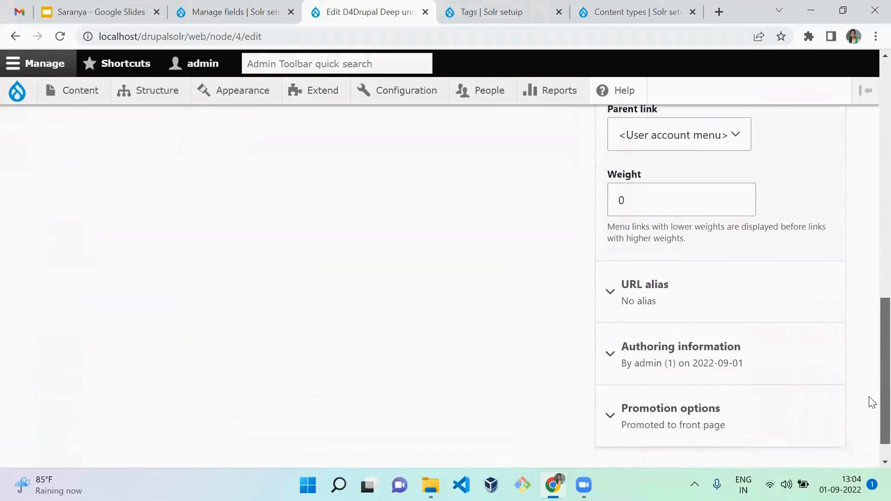
click(703, 298)
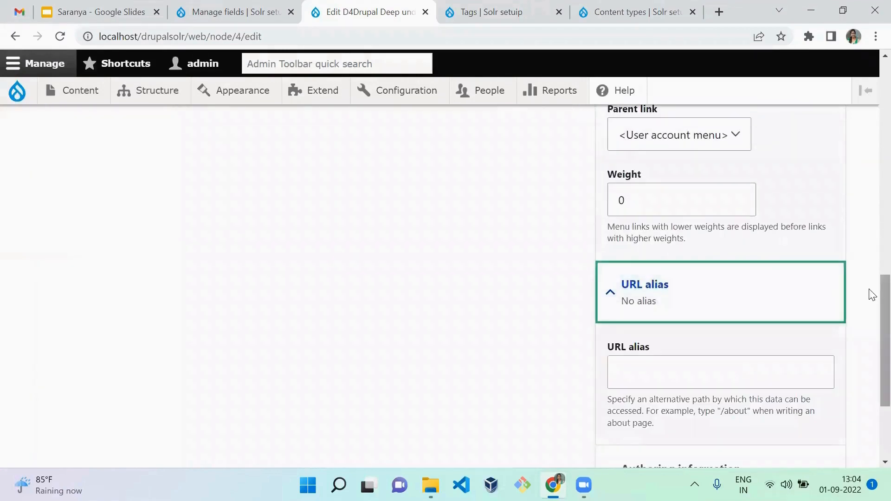
scroll(871, 294, down, 3)
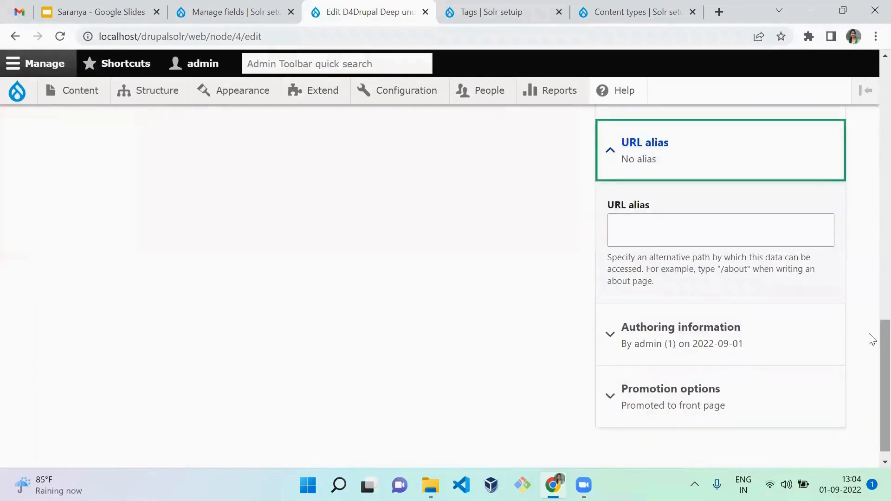
scroll(868, 139, up, 15)
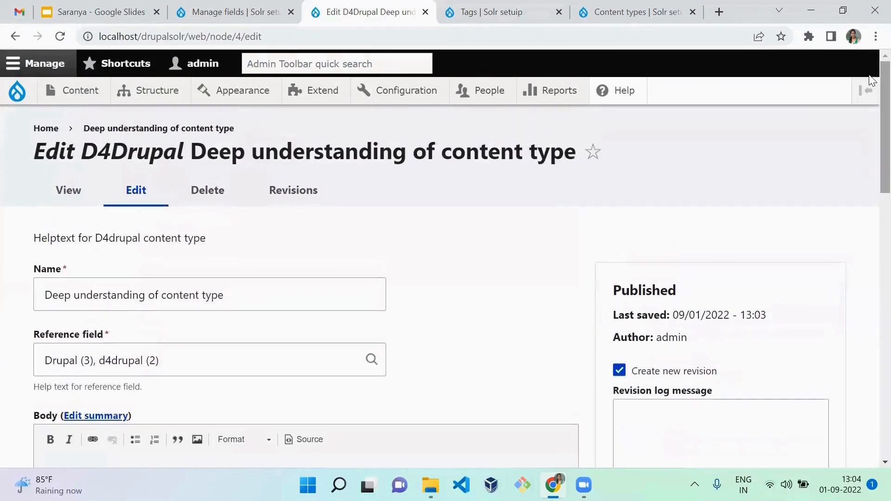
click(78, 204)
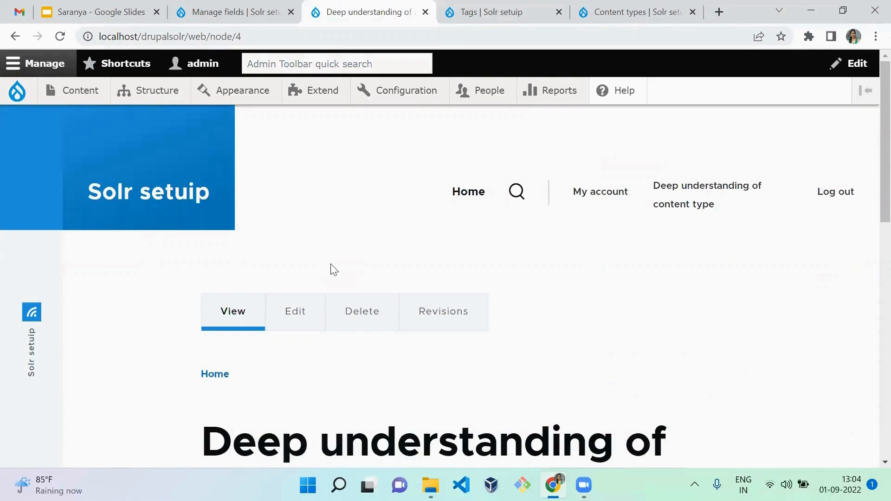
- Edit Deep understanding of content type again and enter deep-understanding-drupal as its URL alias
click(312, 321)
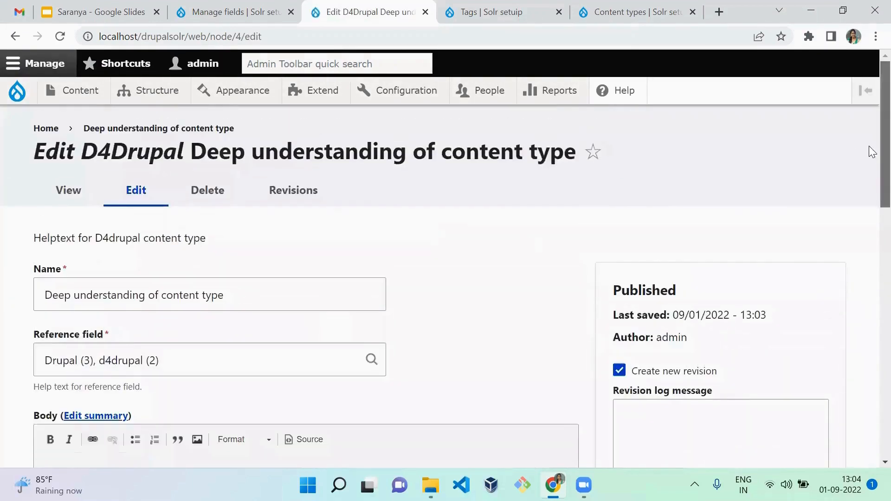
scroll(869, 155, down, 10)
scroll(870, 310, up, 2)
scroll(869, 318, down, 5)
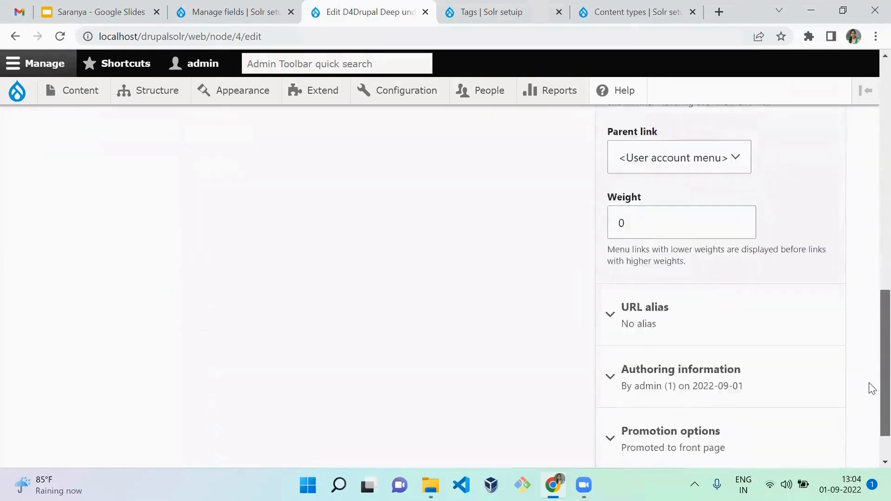
click(756, 295)
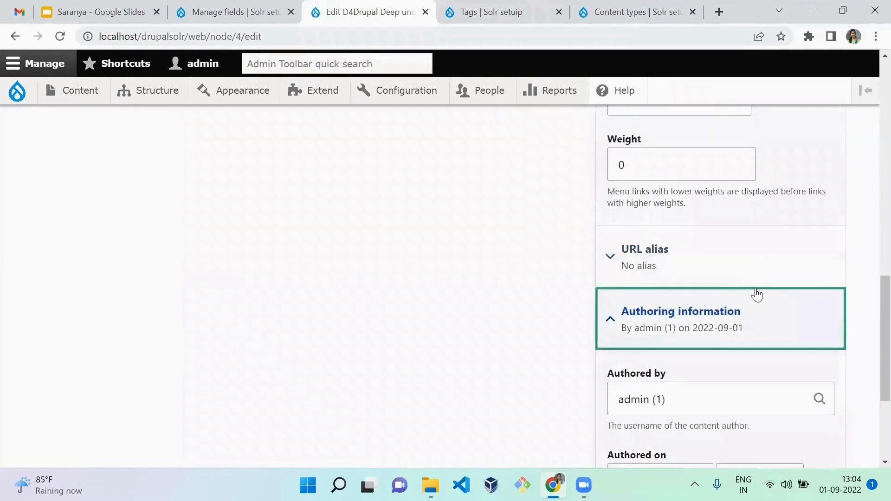
click(724, 279)
click(672, 334)
text(de)
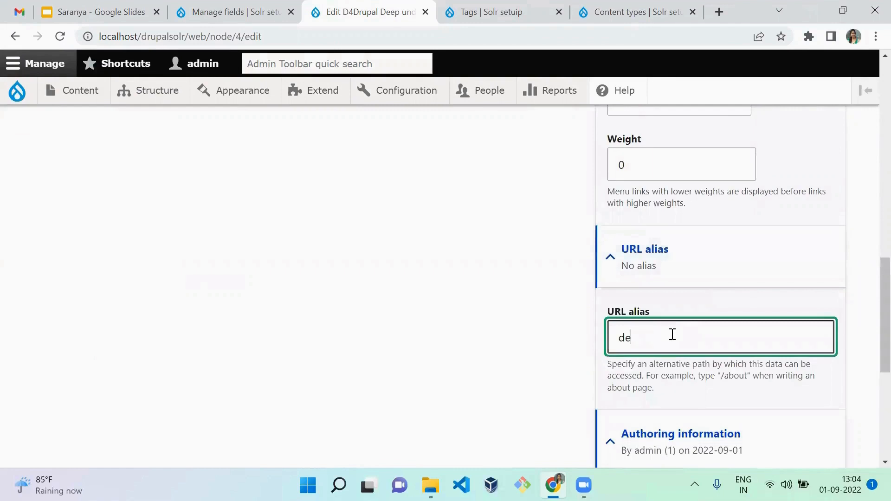
text(ep-understamdi)
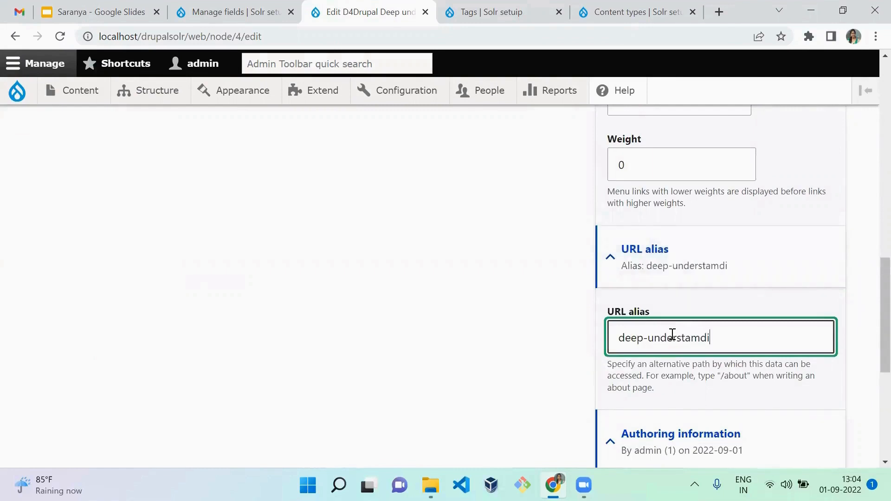
key(BackSpace)
key(BackSpace)
key(BackSpace)
text(nding-drupal)
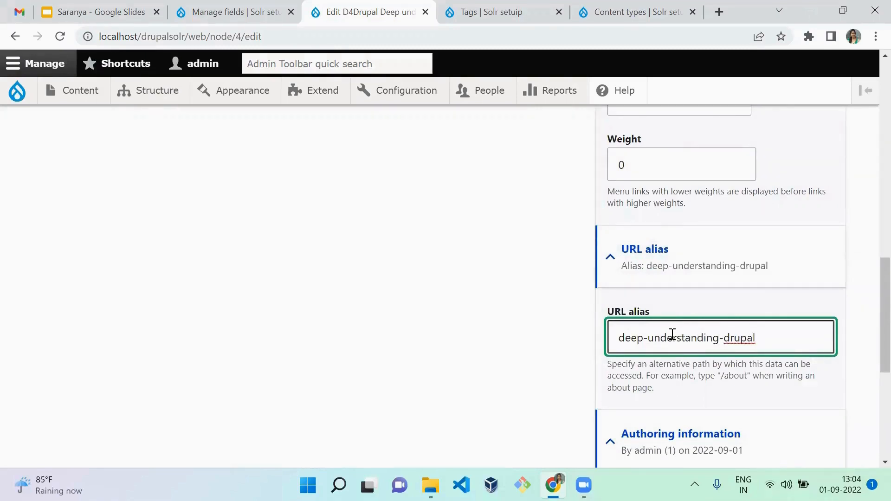
- Replace the last word of the URL alias so it reads deep-understanding-content-type, and try to save the content
click(371, 365)
mouse_move(882, 299)
mouse_down()
mouse_move(869, 410)
mouse_move(869, 190)
mouse_move(869, 431)
mouse_move(870, 298)
mouse_up()
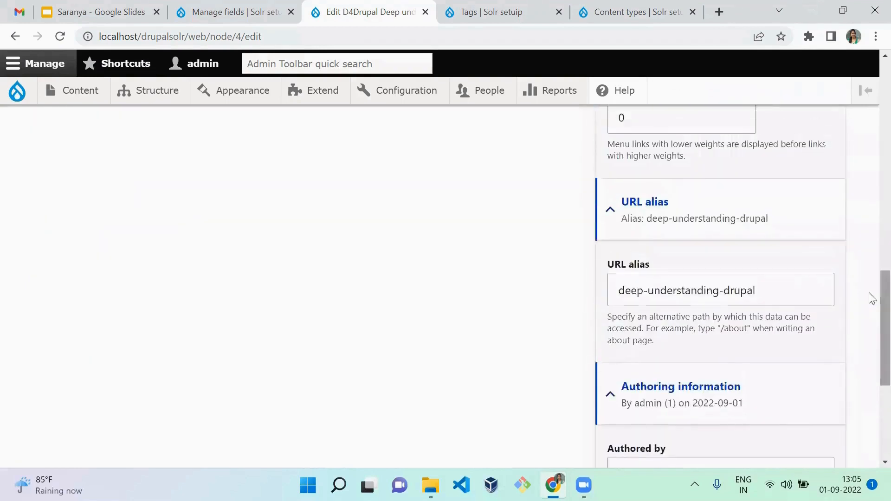
double_click(785, 286)
text(co)
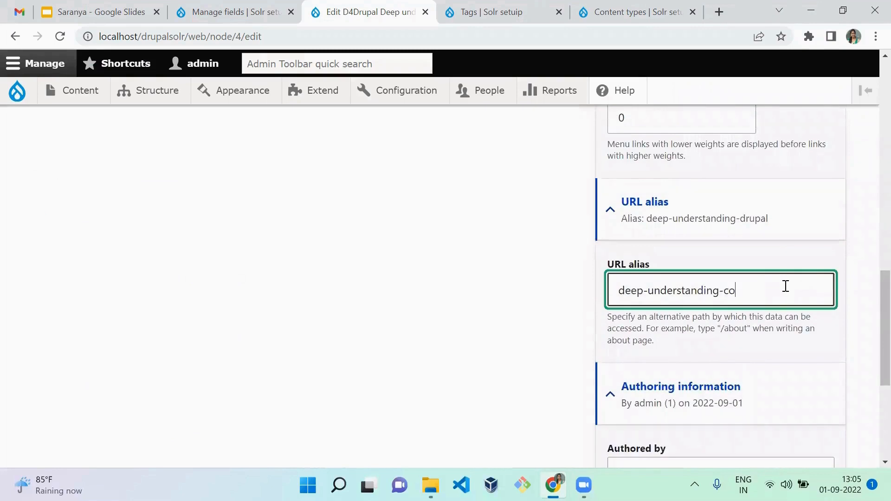
text(ntent-type)
drag(872, 311, 869, 199)
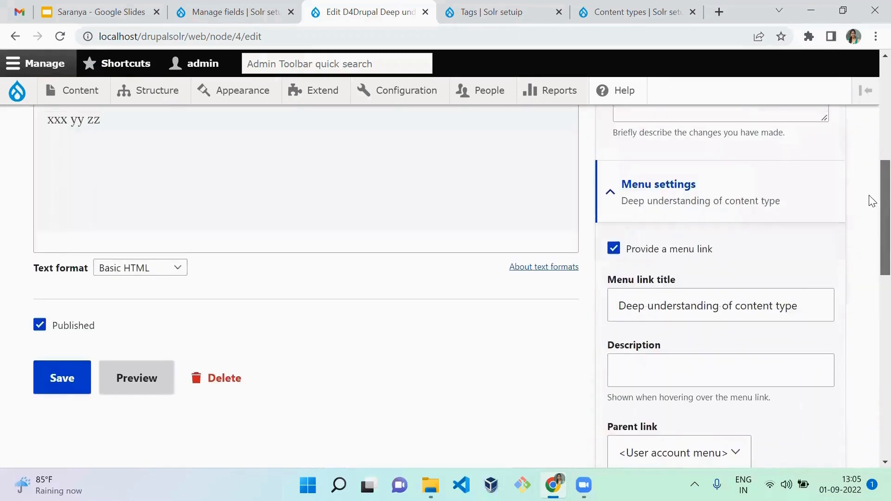
click(68, 392)
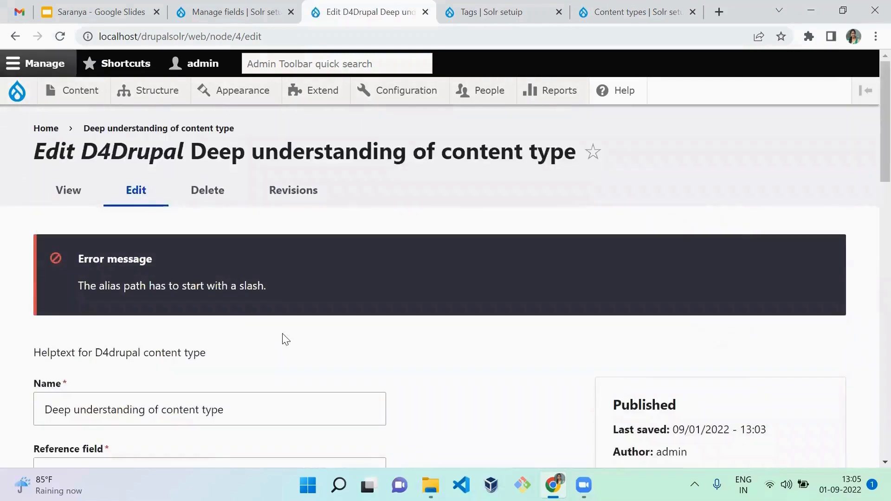
- Correct the URL alias to /deep-understanding-content-type, save the content and check the alias in the page address
scroll(869, 139, down, 10)
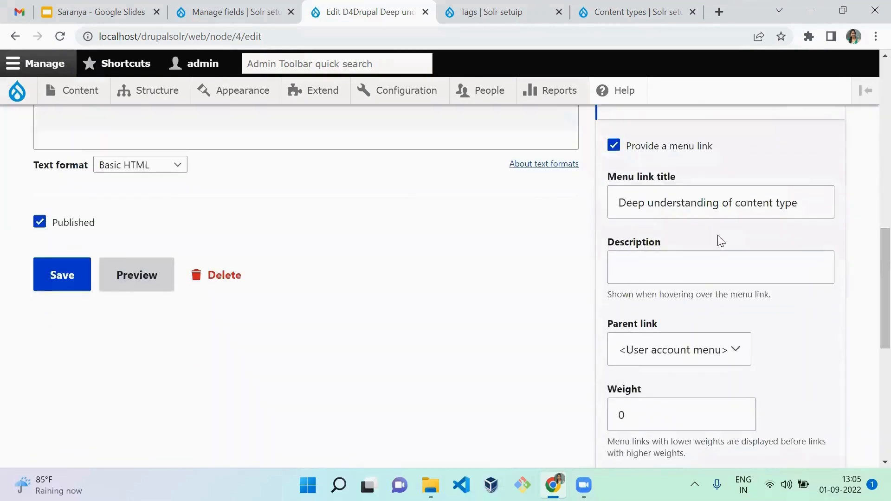
click(618, 206)
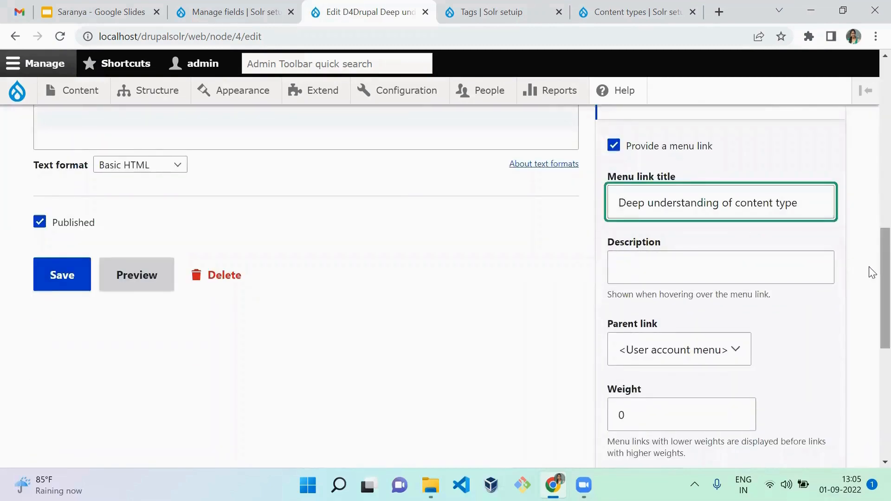
scroll(869, 279, down, 5)
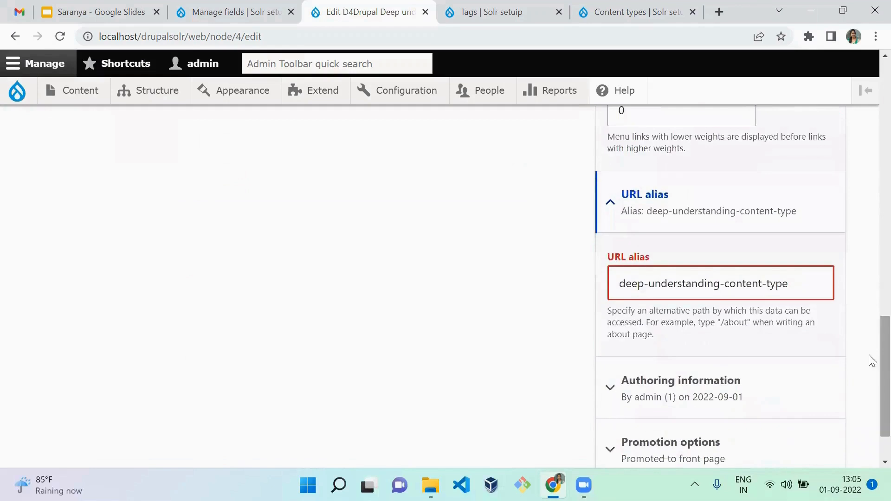
click(613, 283)
text(/)
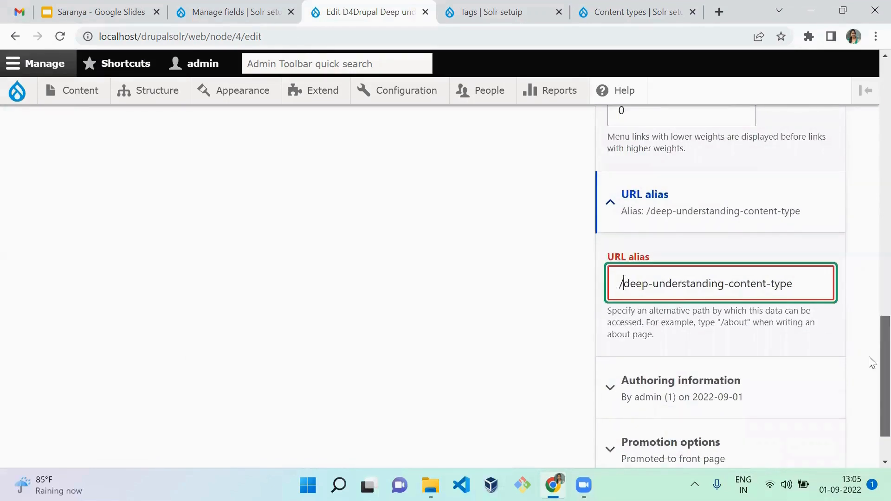
scroll(869, 322, up, 5)
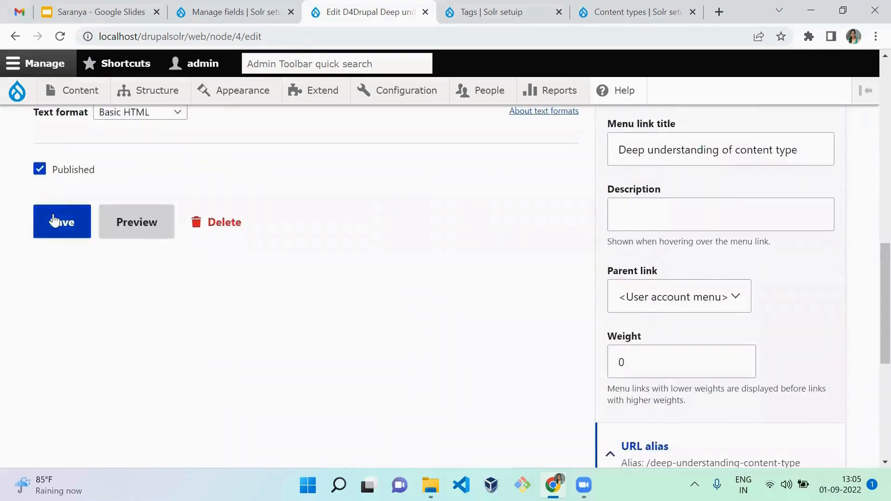
click(55, 218)
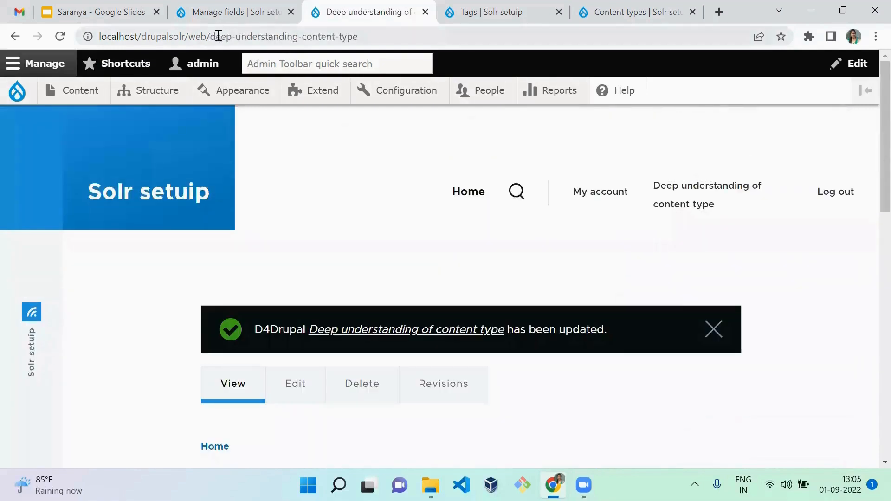
drag(216, 36, 404, 36)
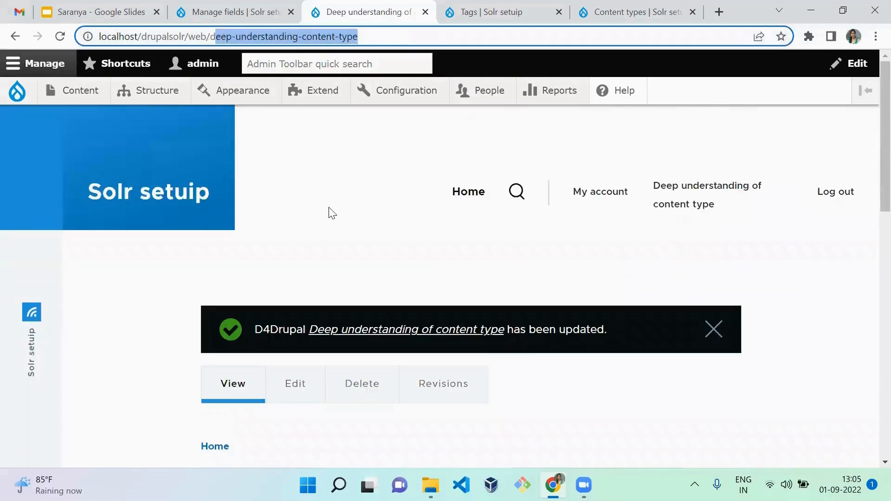
click(332, 213)
- Reopen the content for editing and examine its Authoring information and Promotion options
click(298, 402)
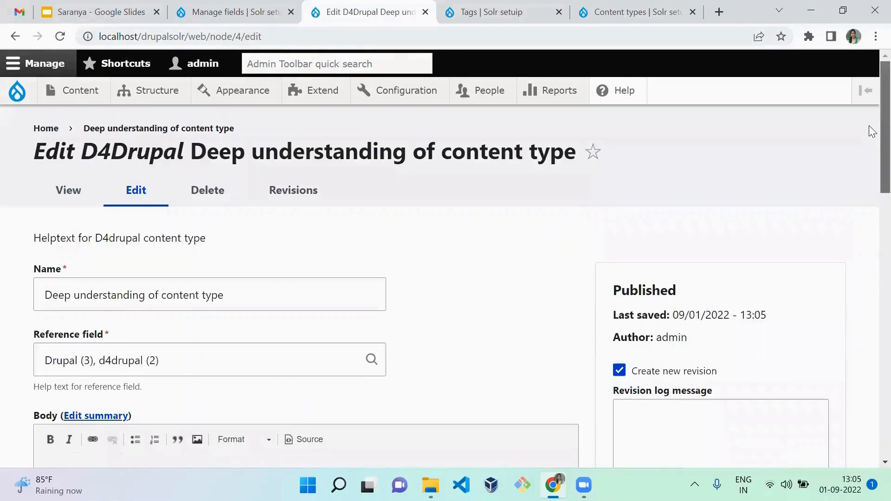
drag(869, 126, 869, 439)
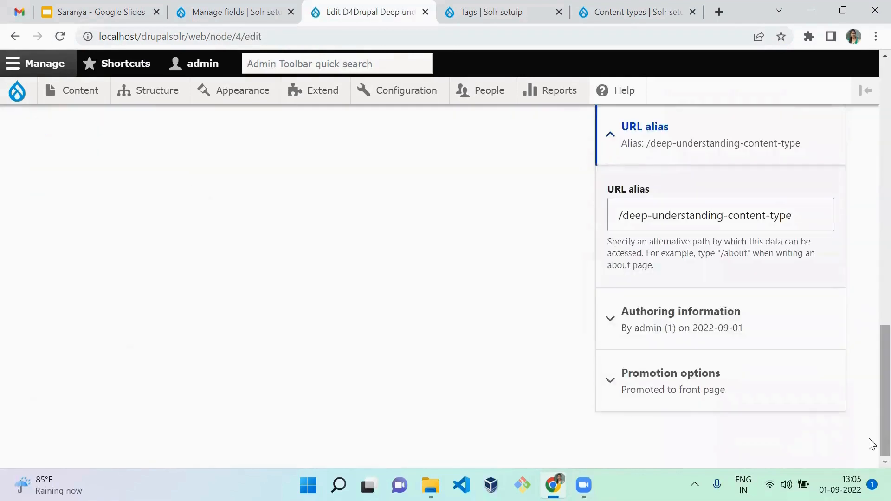
click(655, 323)
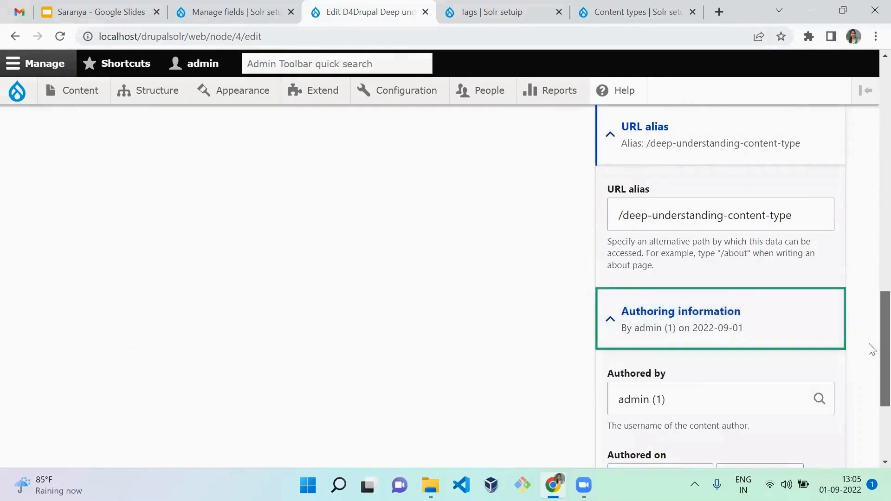
scroll(871, 406, down, 4)
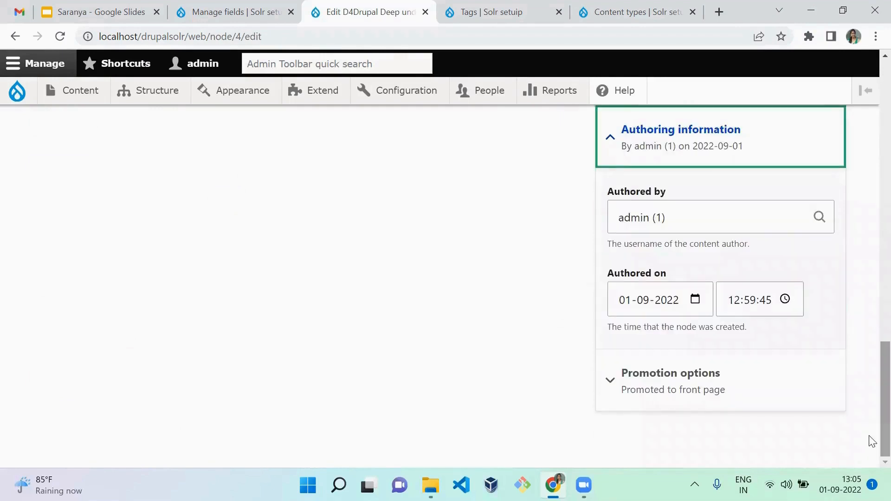
click(643, 398)
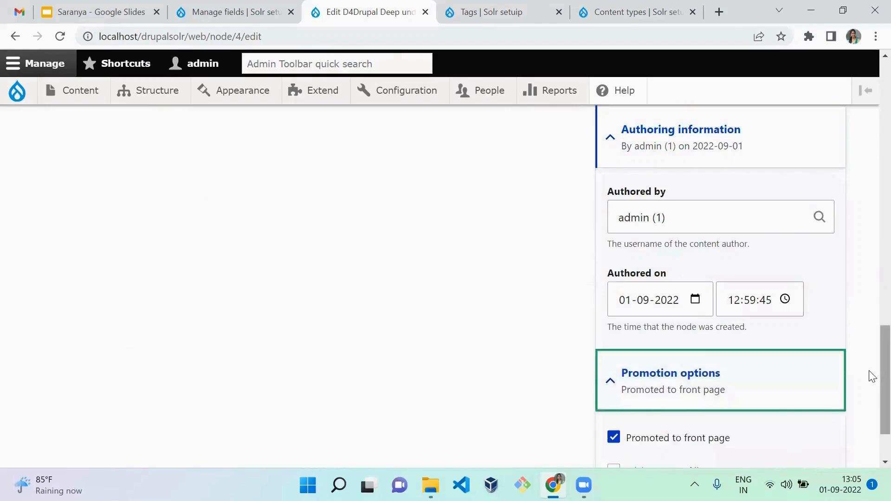
scroll(870, 399, down, 2)
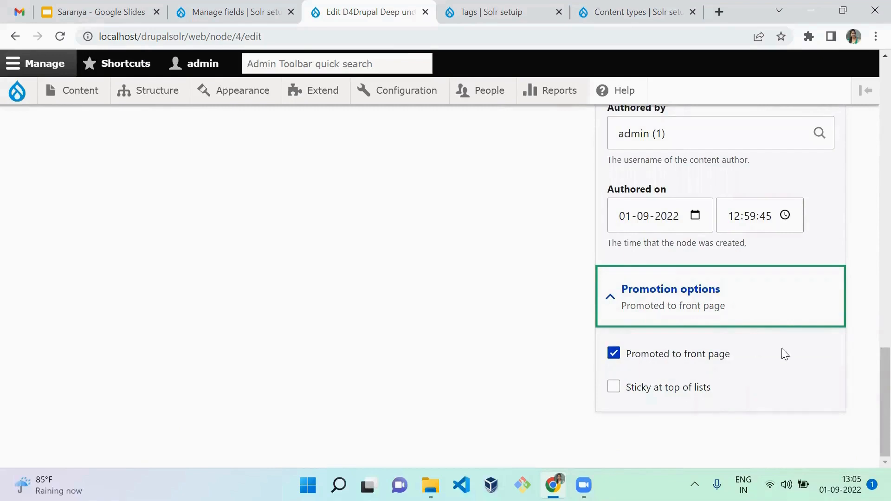
- Review the list of revisions for Deep understanding of content type and return to its edit form
click(870, 365)
drag(869, 370, 870, 97)
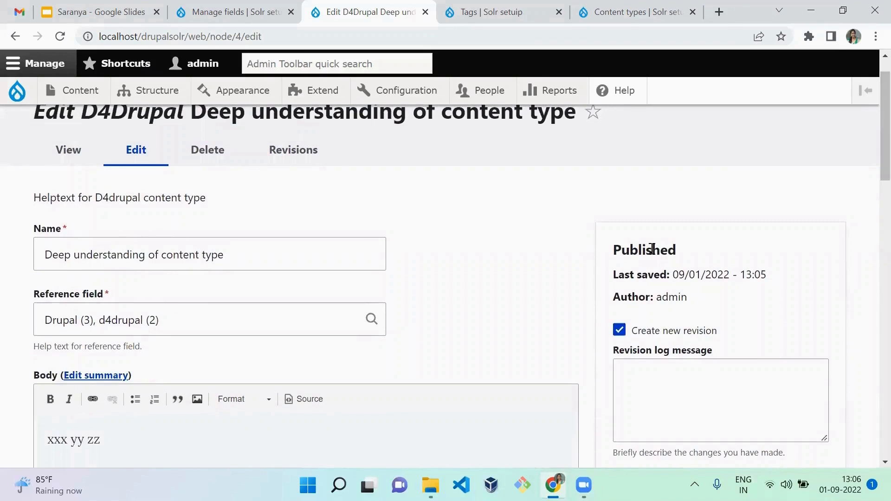
click(316, 153)
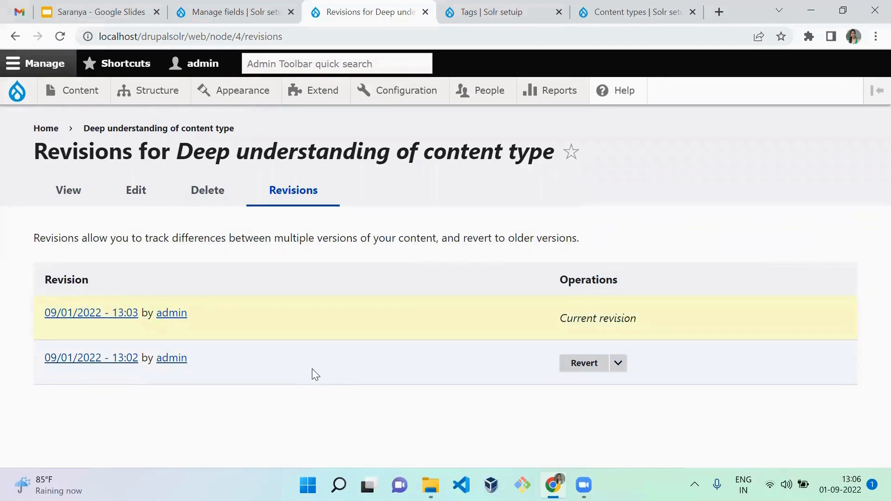
click(134, 198)
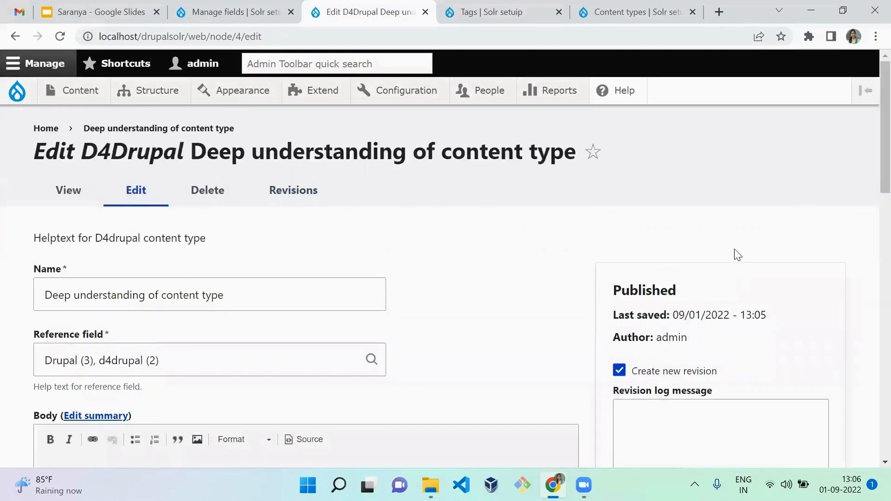
- Append "- new" to the node's name so it reads "Deep understanding of content type - new"
scroll(870, 186, down, 5)
scroll(871, 170, up, 3)
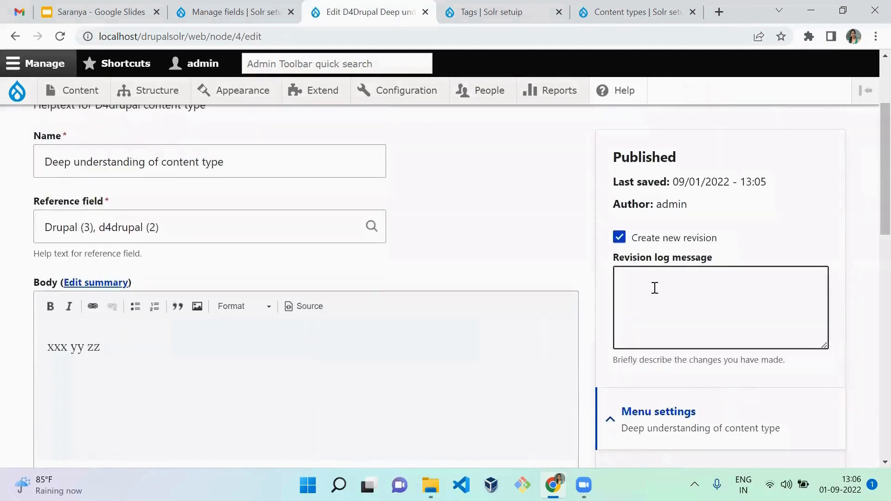
click(654, 289)
click(237, 169)
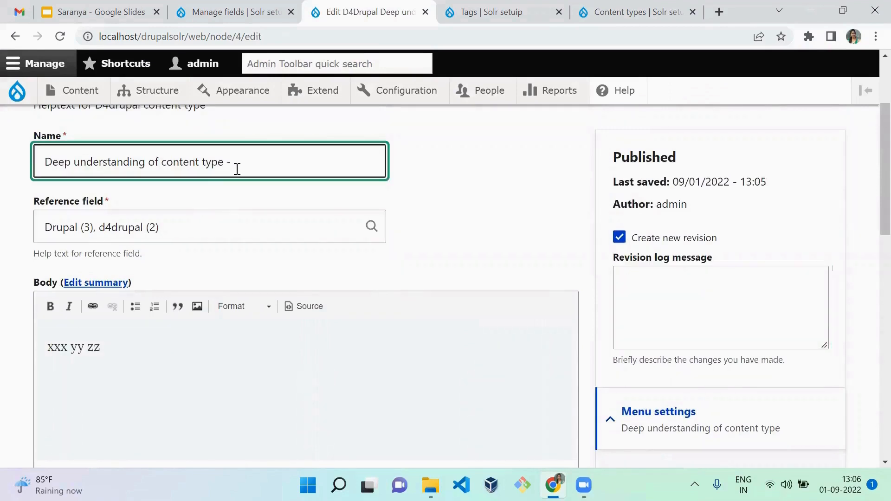
text(- new)
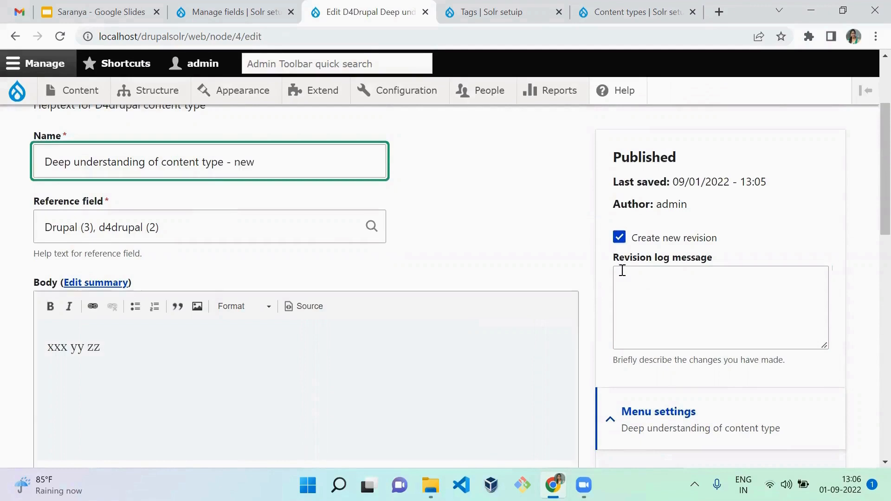
- Enter the revision log message "Made changes in title" and save the node as a new revision
click(635, 270)
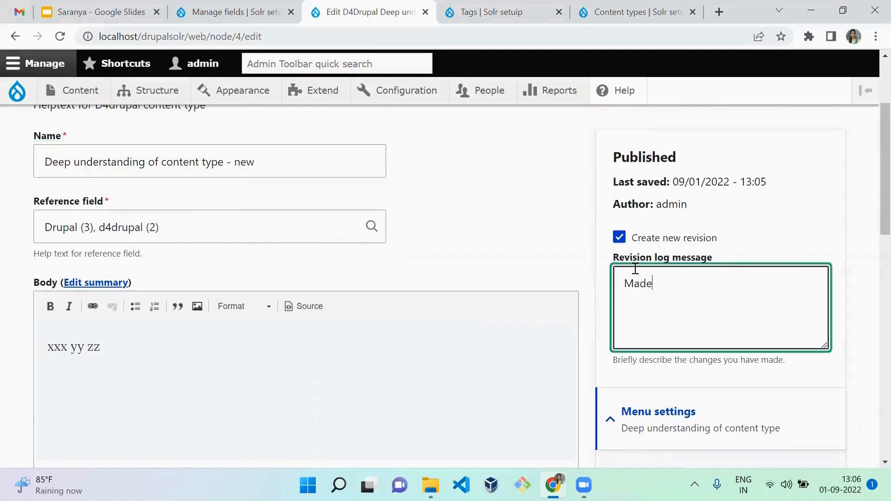
text(Made changes in title)
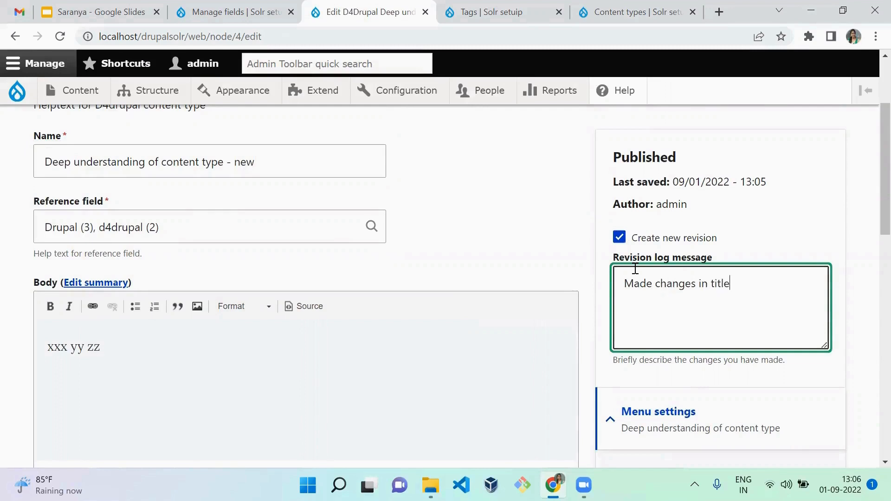
click(789, 236)
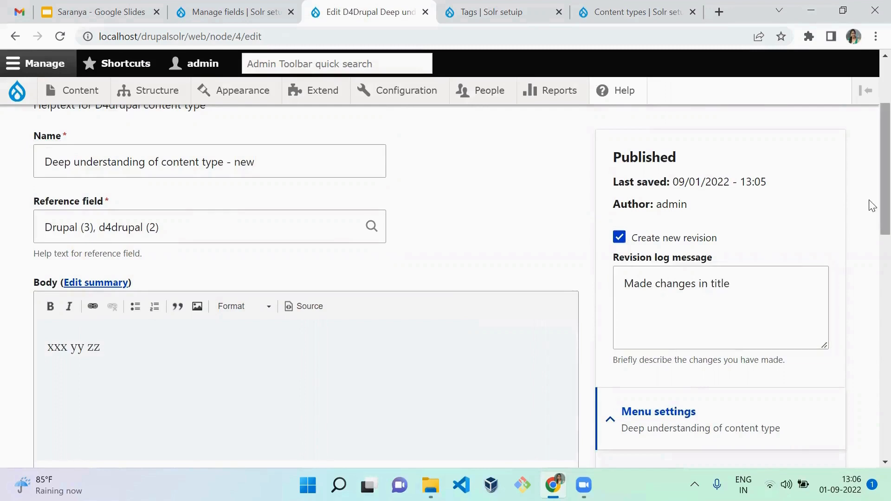
drag(881, 200, 871, 329)
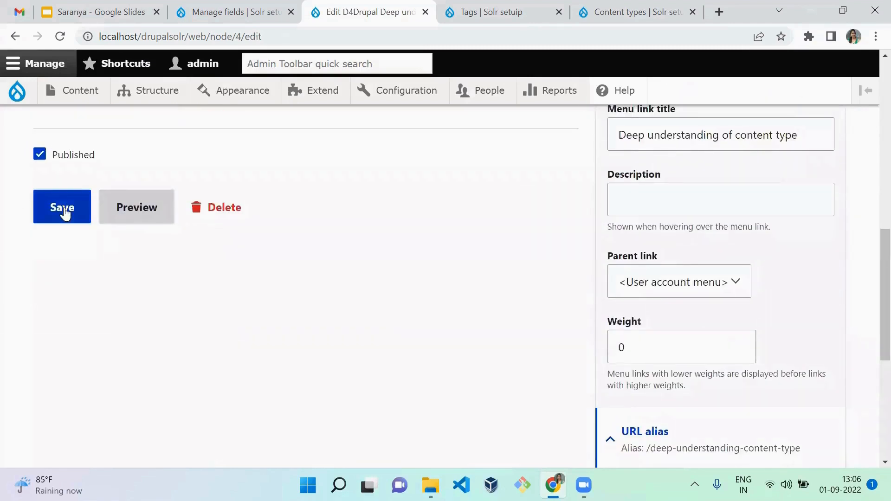
click(65, 211)
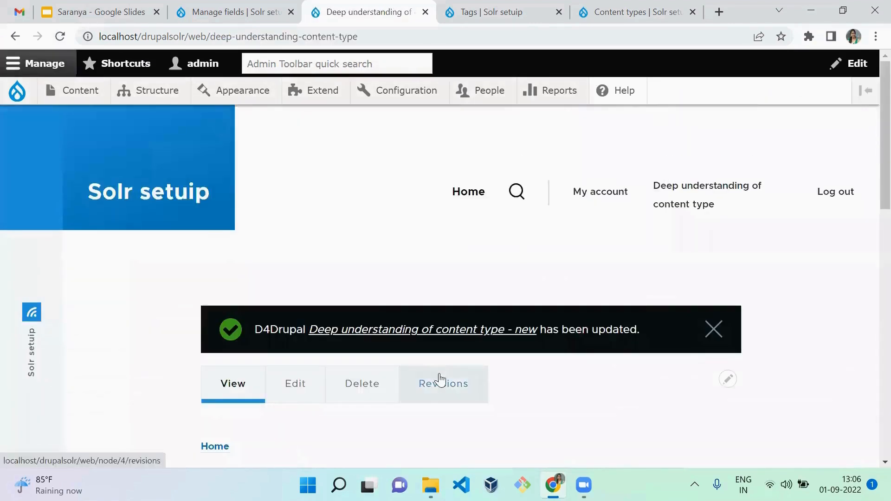
- Open the node's revision history and examine the log message of the current revision
click(439, 379)
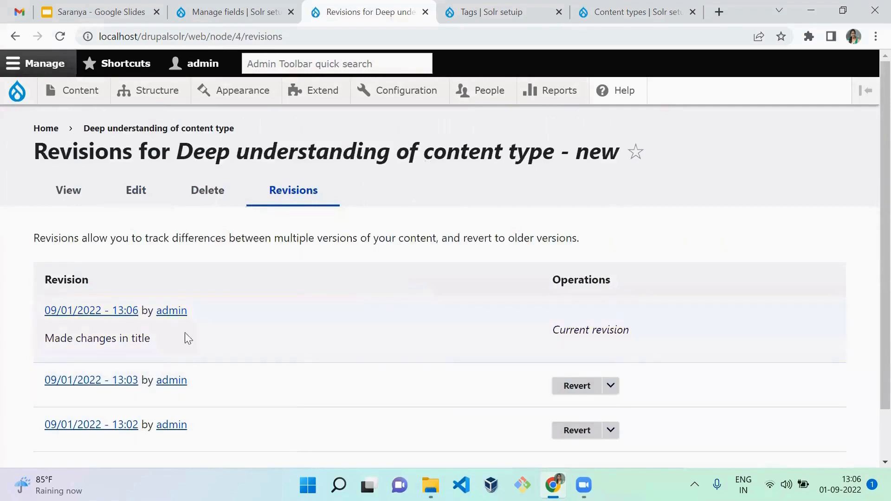
drag(60, 338, 172, 346)
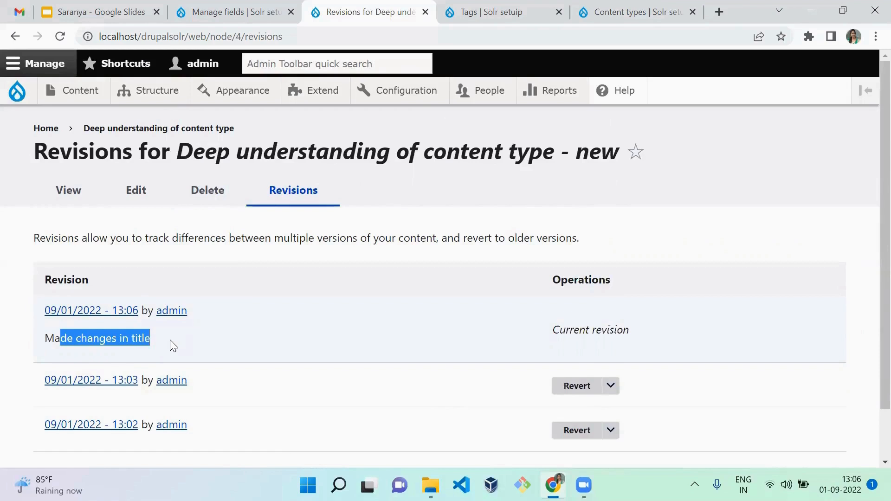
click(310, 338)
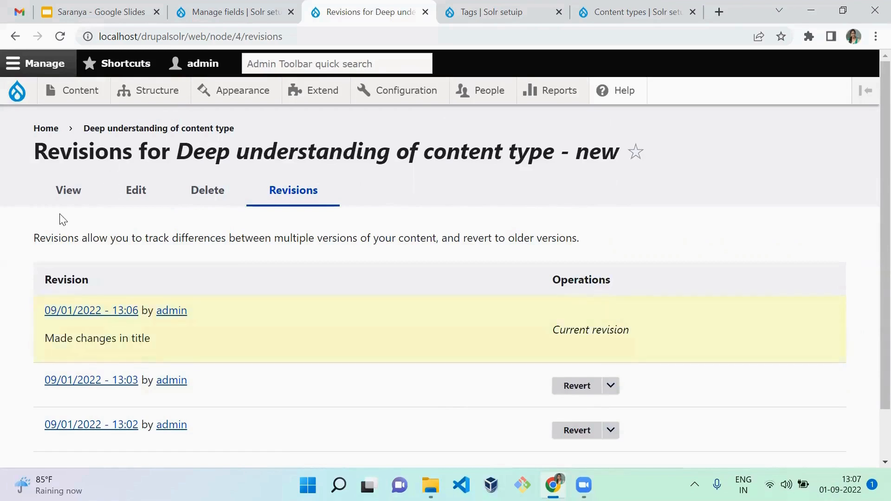
- View the node's page and check the ending of its title
click(71, 192)
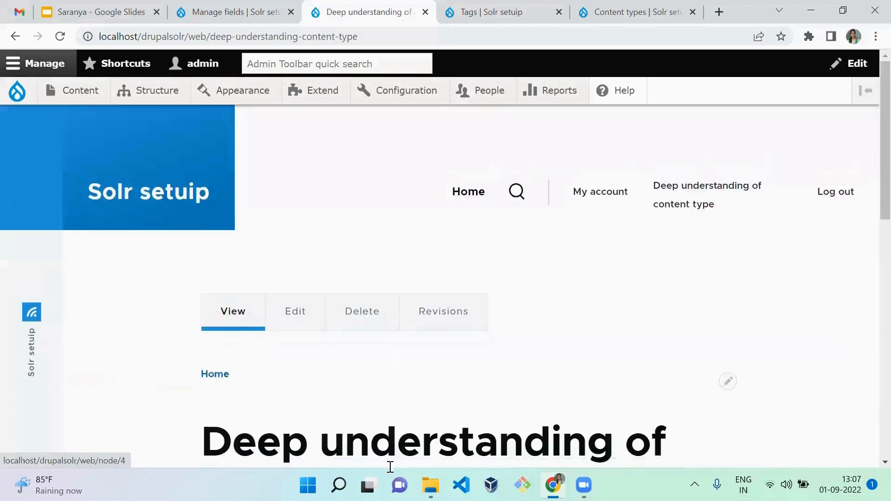
scroll(643, 424, down, 2)
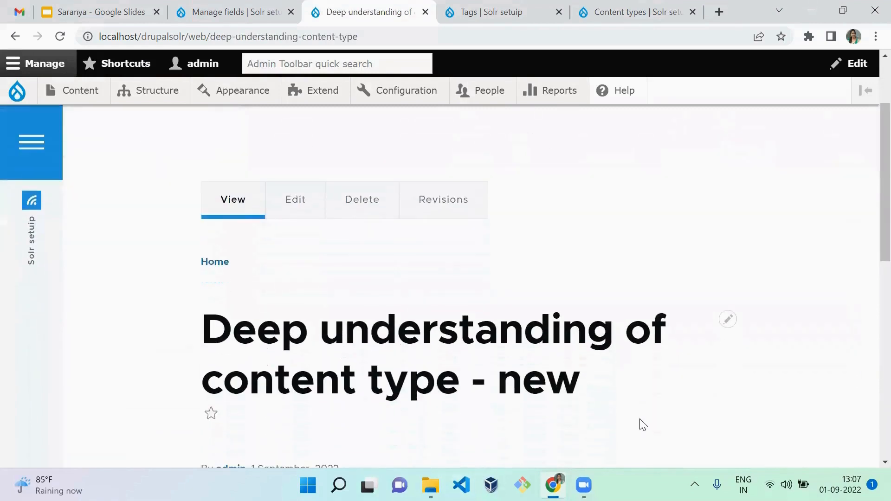
drag(471, 397, 607, 392)
click(608, 395)
- Revert the node to its revision from 09/01/2022 - 13:03 and confirm
click(444, 195)
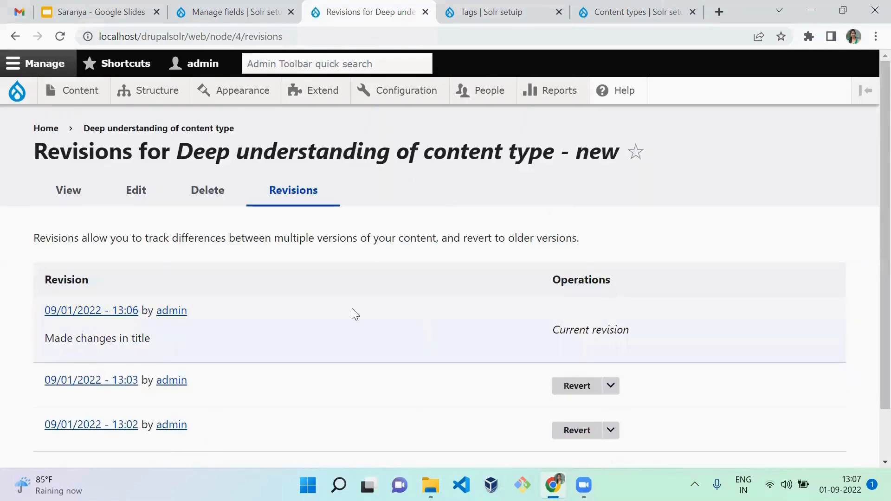
scroll(869, 201, down, 1)
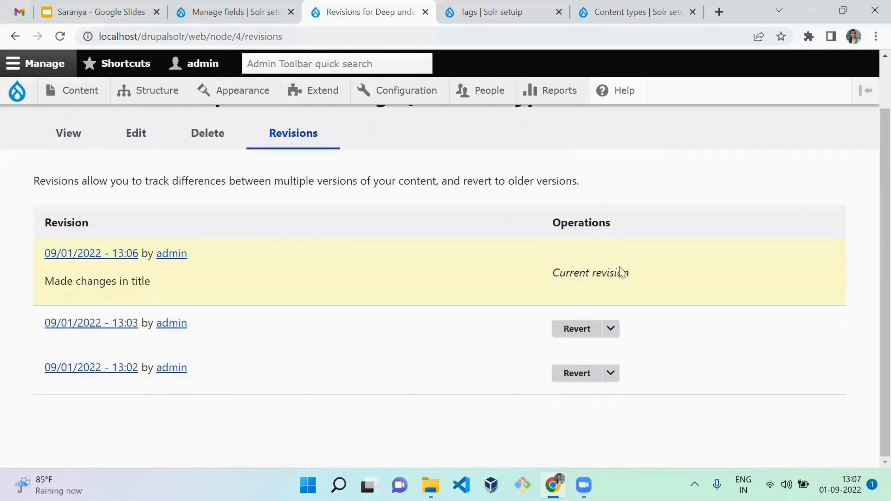
click(571, 330)
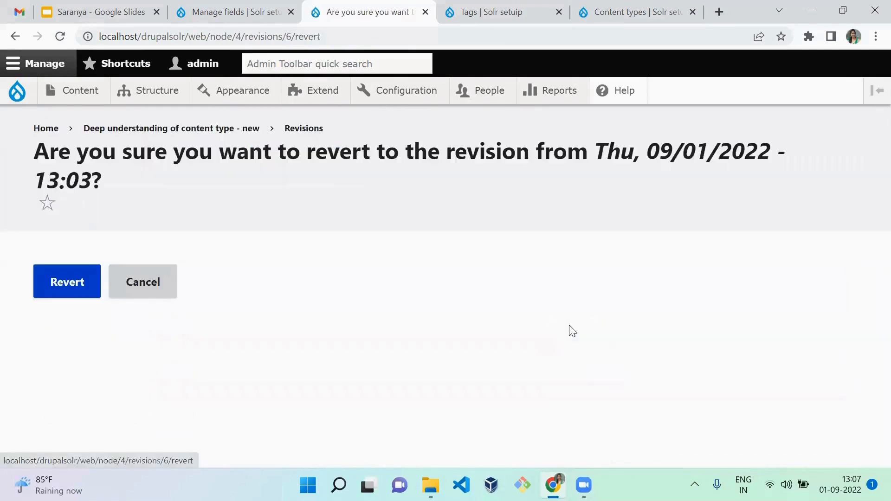
click(43, 290)
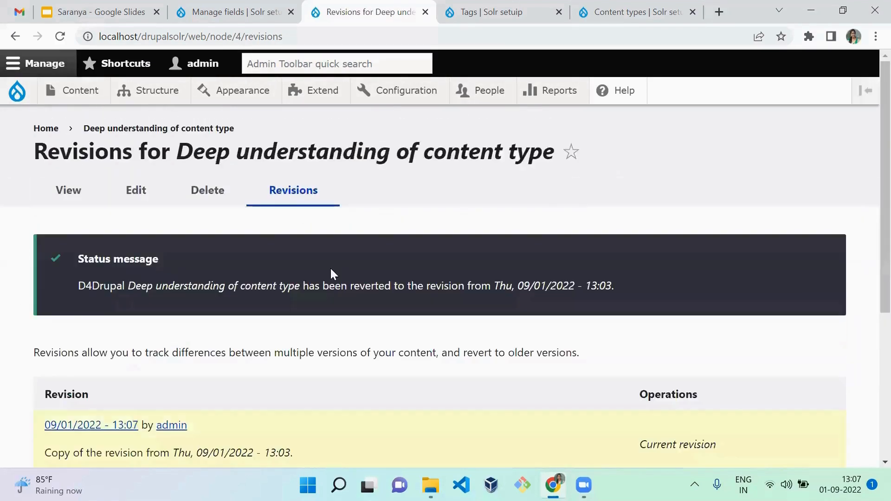
- View the reverted node's page and check its title, body and reference field
click(70, 195)
scroll(417, 383, down, 4)
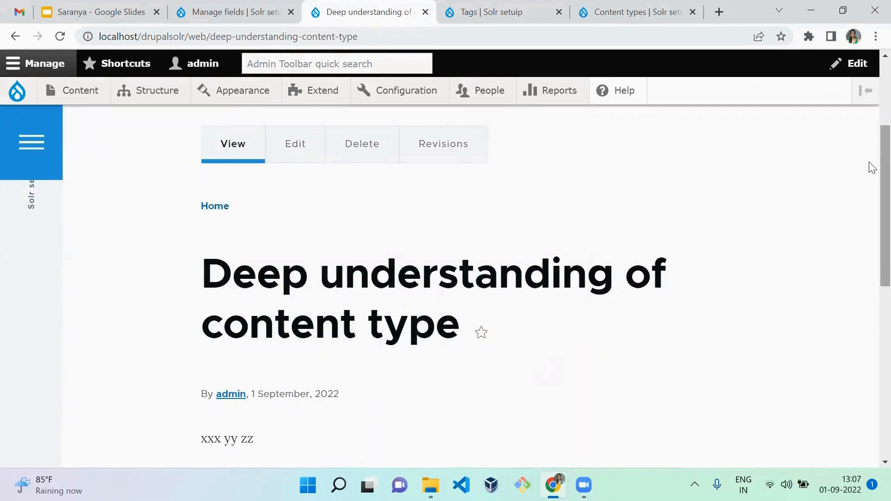
scroll(870, 163, up, 1)
click(882, 236)
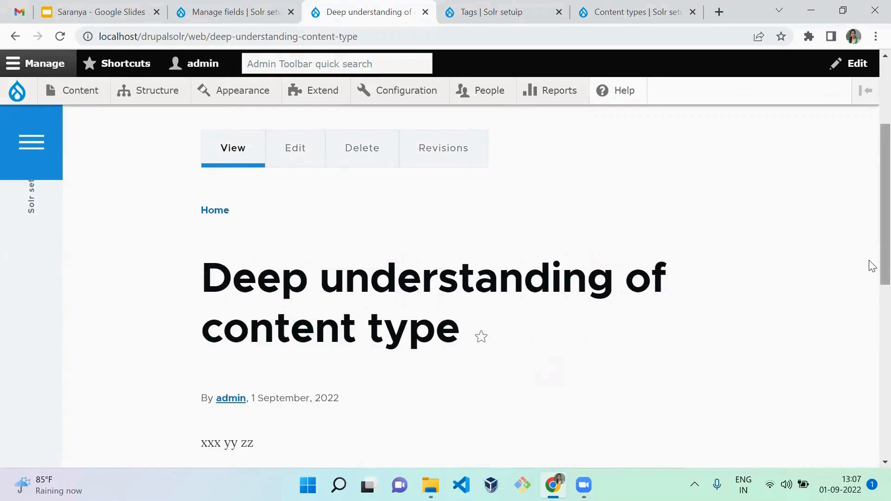
drag(871, 265, 869, 362)
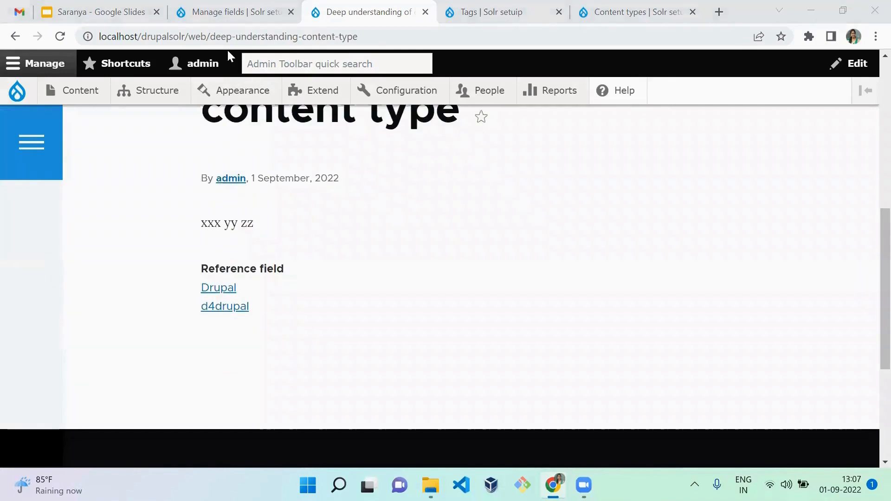
- In the D4Drupal content type's form display, move the "Sticky at top of lists" field to the Disabled section
click(228, 13)
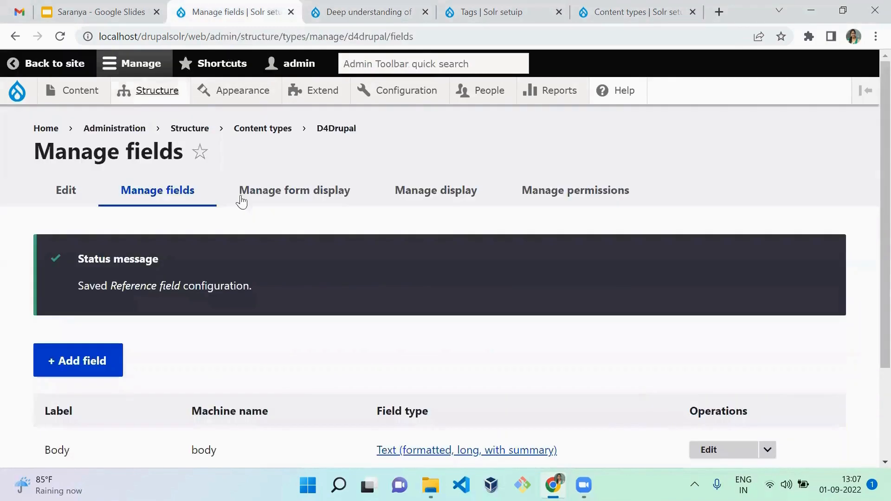
click(318, 189)
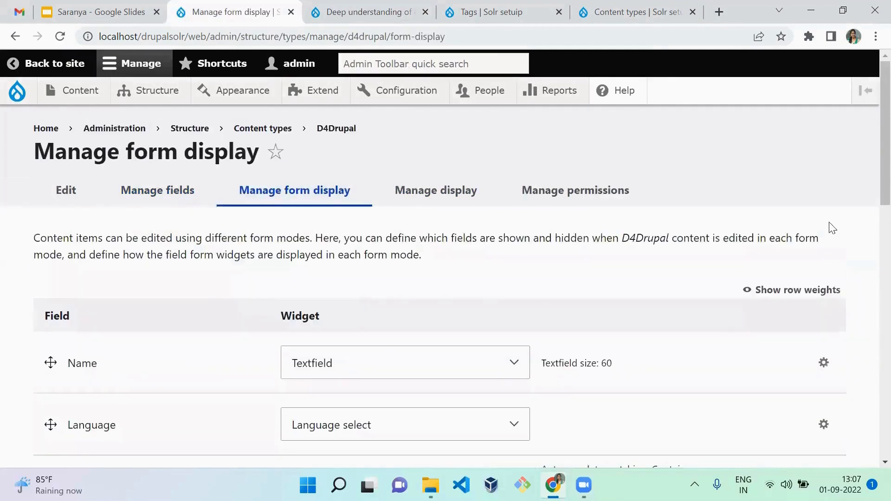
scroll(869, 167, down, 10)
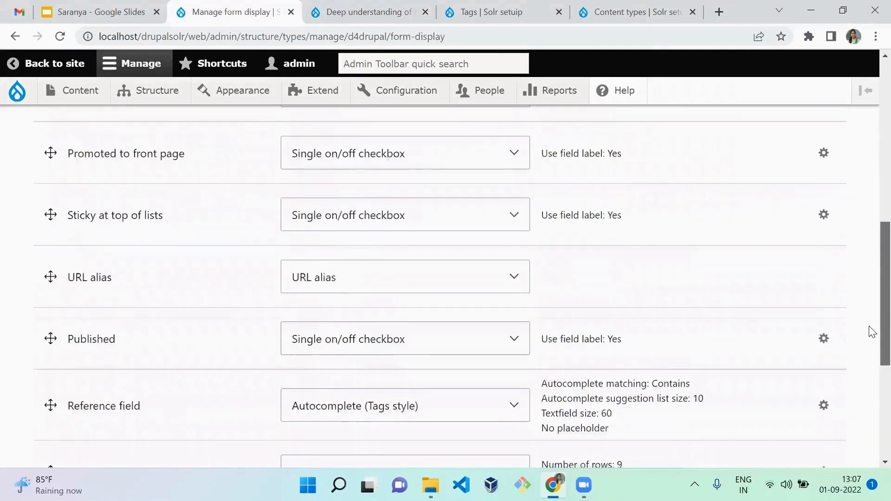
scroll(870, 332, up, 1)
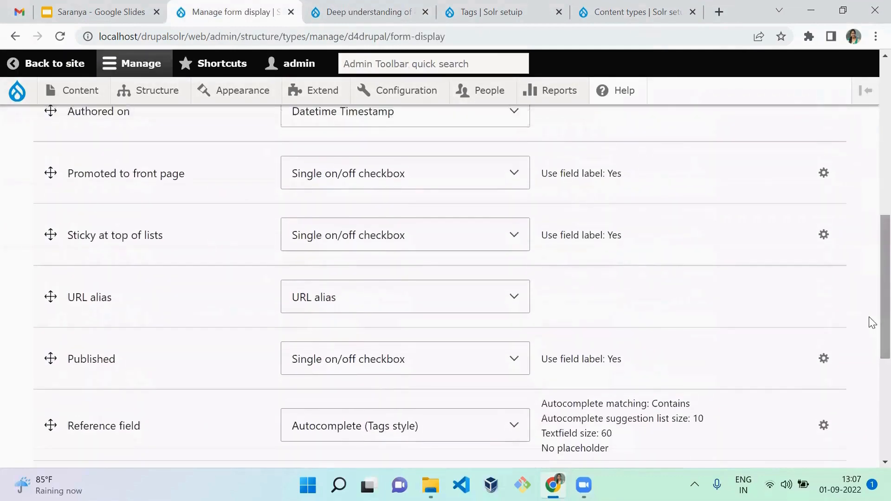
drag(50, 235, 79, 376)
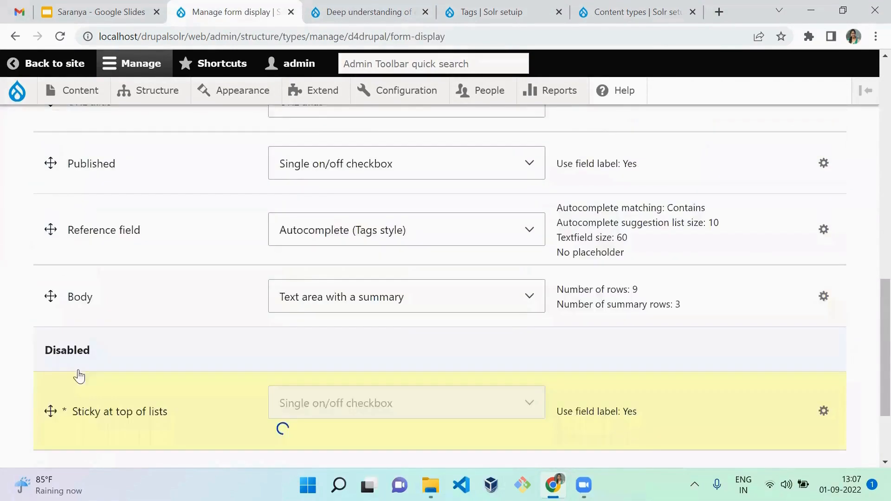
- Move the "Promoted to front page" field to the Disabled section as well and save the form display settings
scroll(869, 278, up, 6)
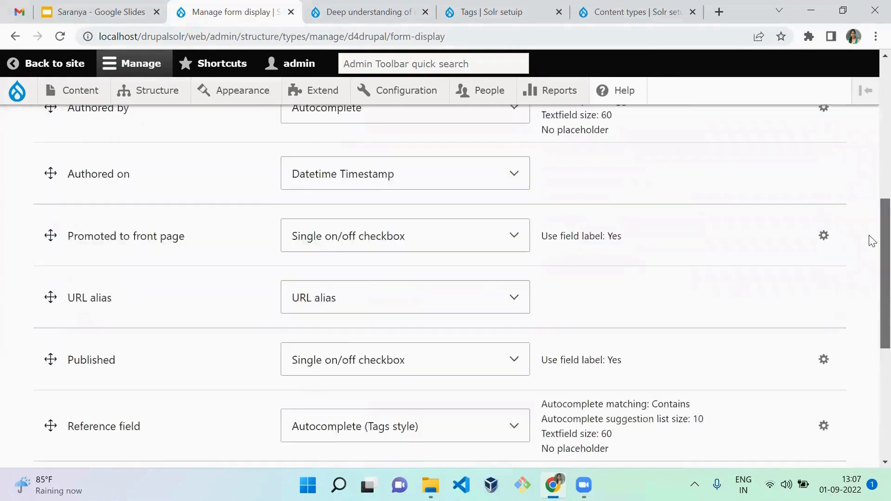
scroll(872, 241, up, 2)
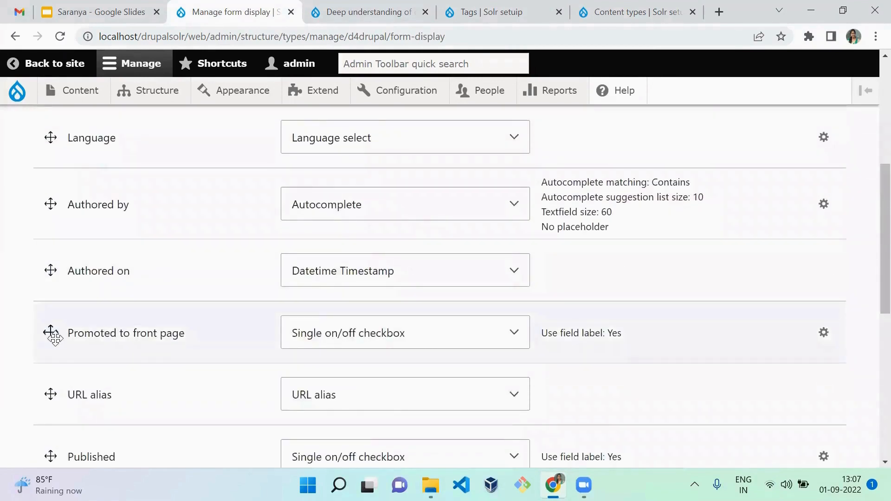
drag(51, 334, 90, 390)
scroll(91, 345, up, 2)
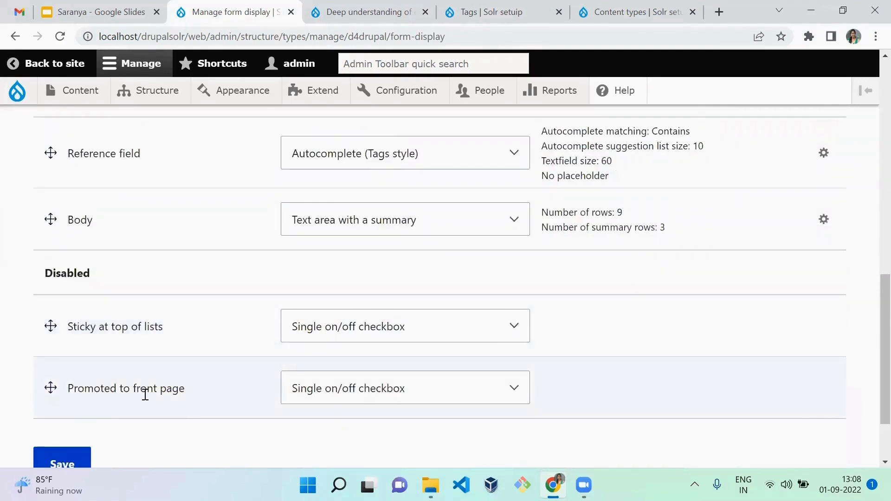
click(74, 462)
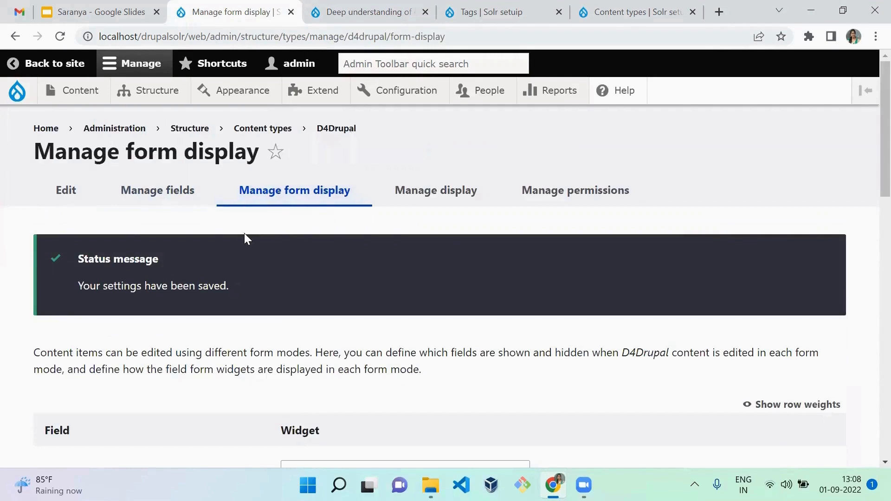
- Open the "Deep understanding of content type" node for editing and check which option sections its form offers
key(ctrl+Tab)
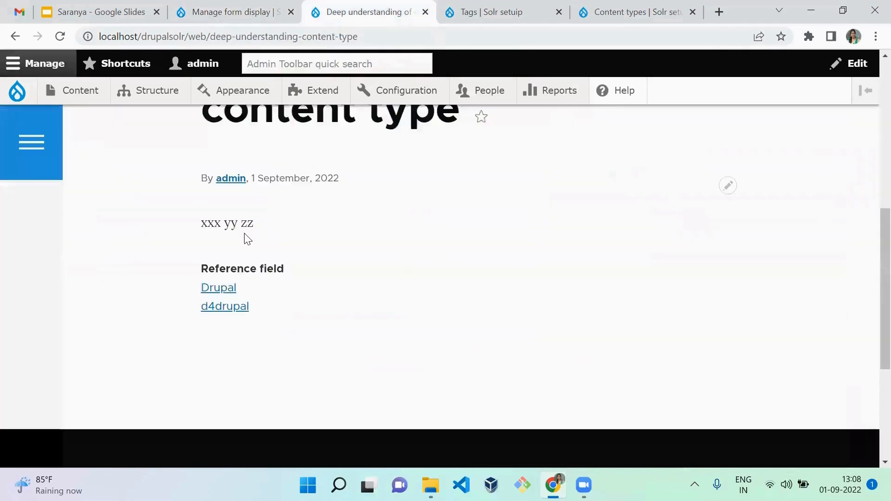
scroll(869, 251, up, 8)
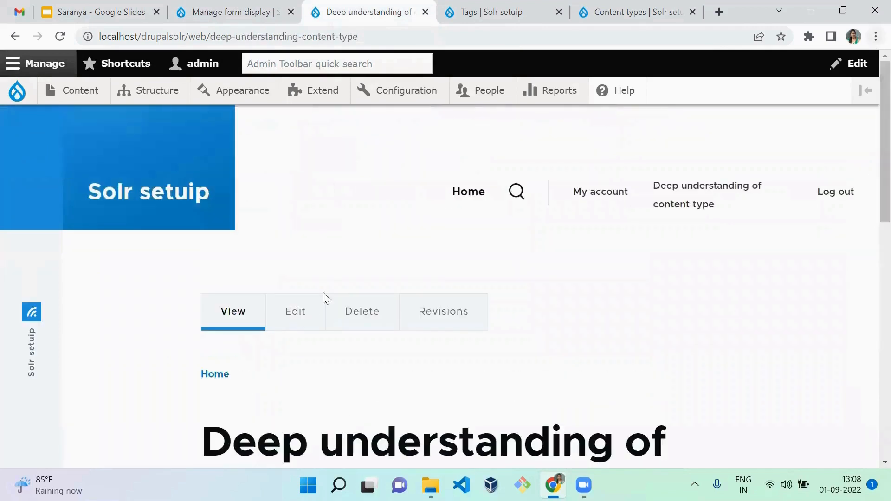
click(321, 312)
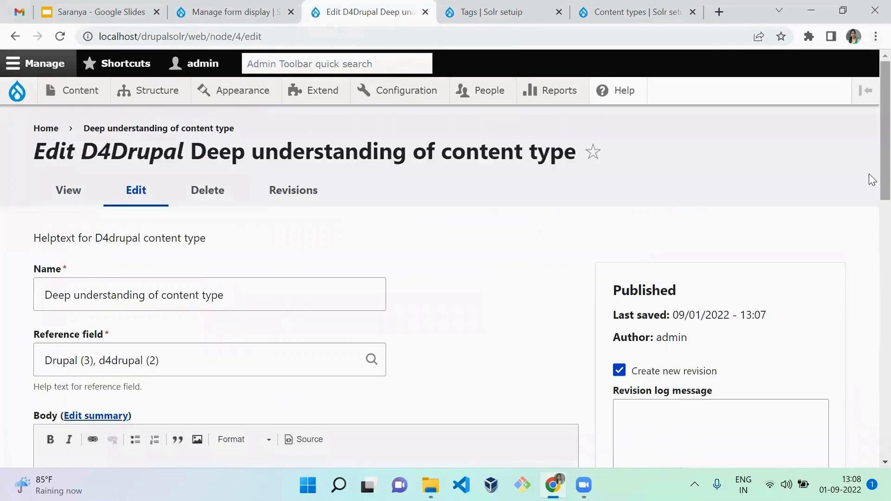
scroll(872, 180, down, 15)
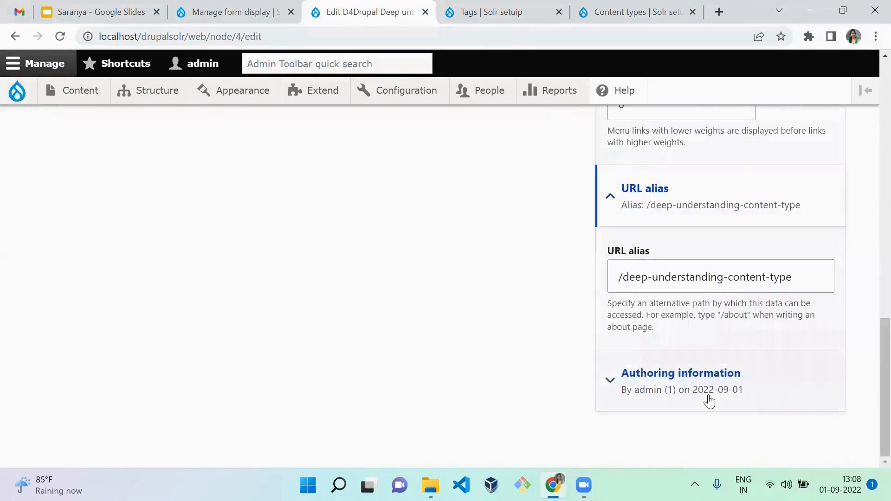
click(654, 198)
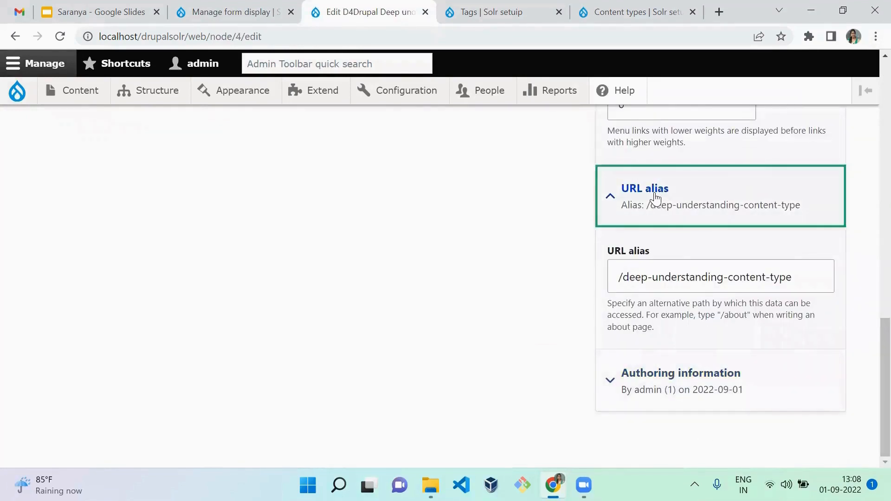
scroll(869, 260, up, 5)
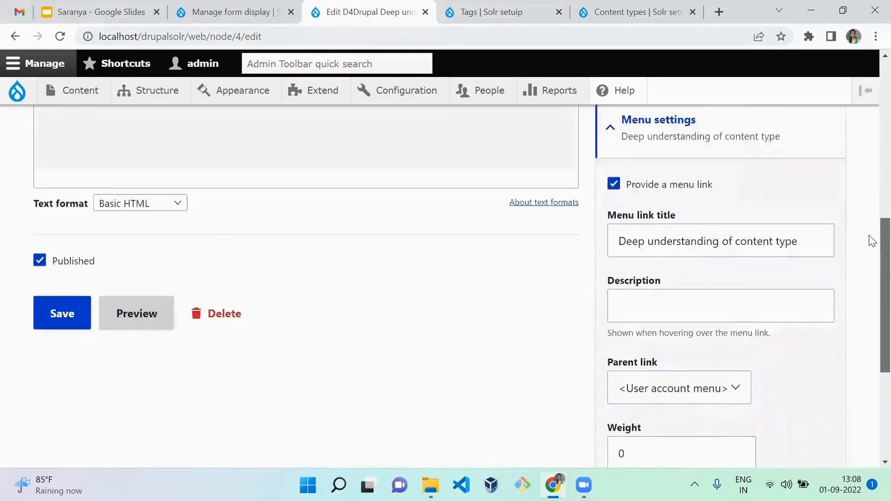
- Collapse the menu settings in the node's edit form and open the D4Drupal content type's display settings
click(652, 157)
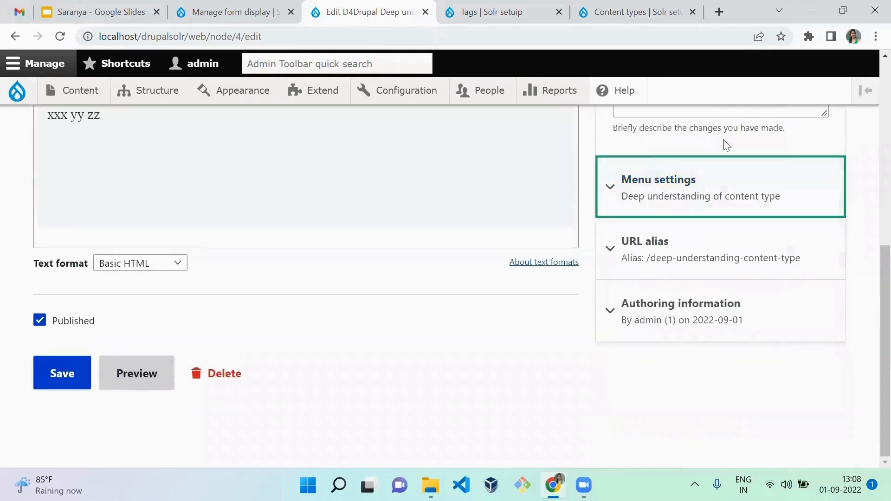
scroll(871, 183, up, 3)
scroll(871, 184, up, 3)
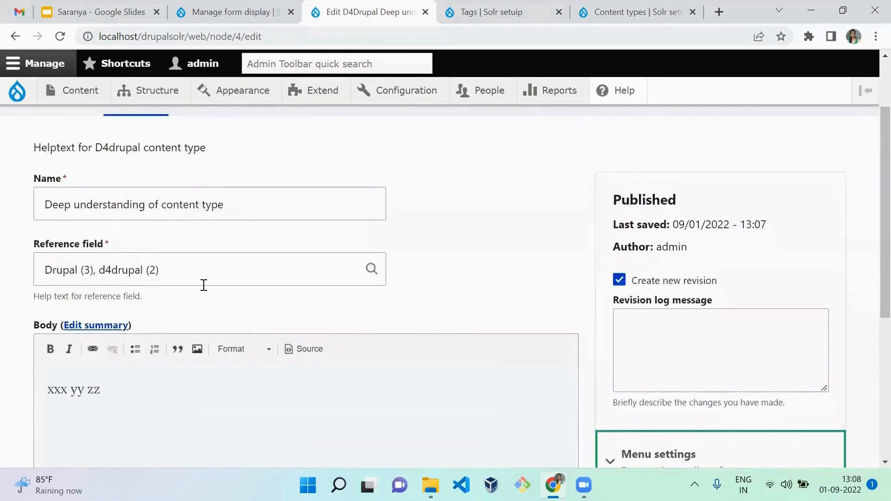
key(ctrl+shift+Tab)
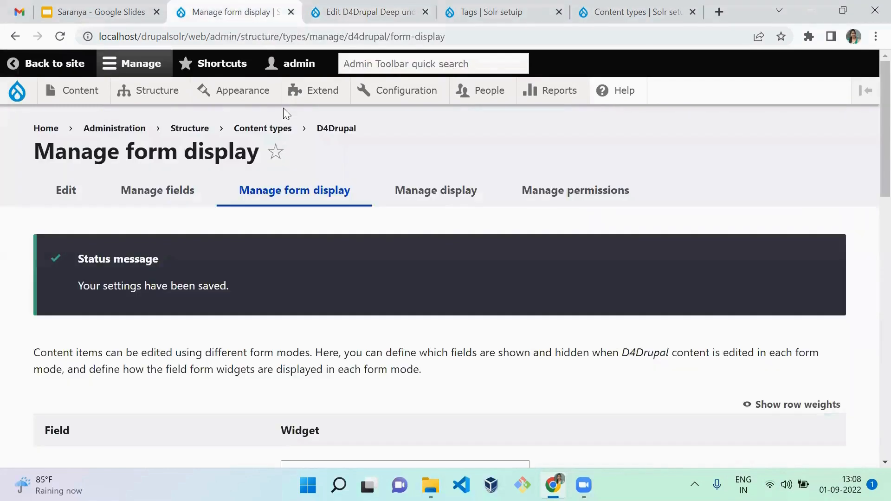
click(443, 201)
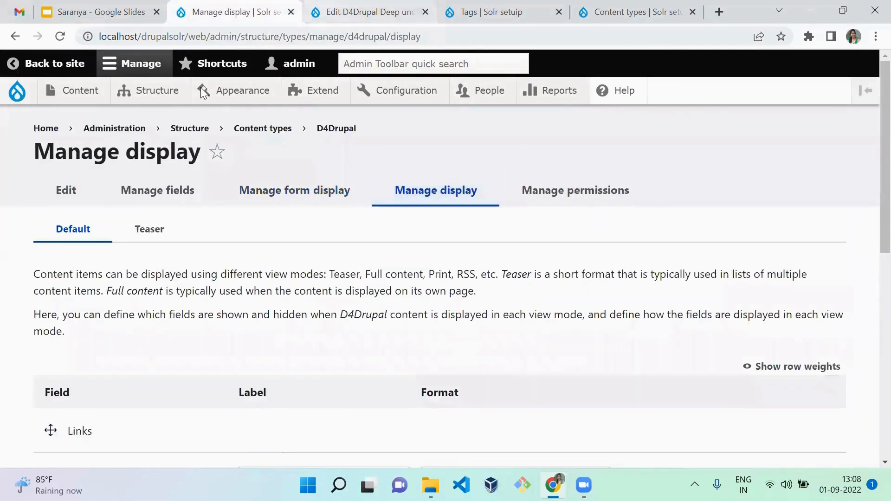
- Switch the node from editing to its view page and review the field order, labels and formats in D4Drupal's default display
key(ctrl+Tab)
scroll(870, 179, up, 2)
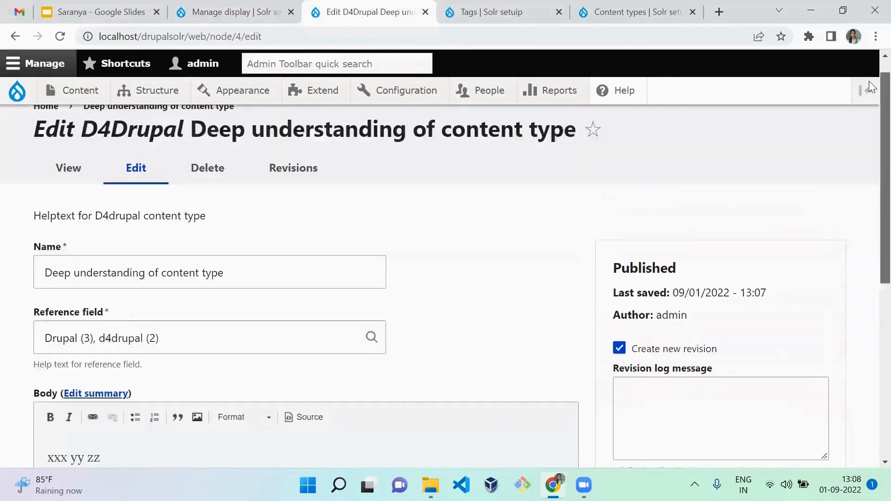
click(88, 187)
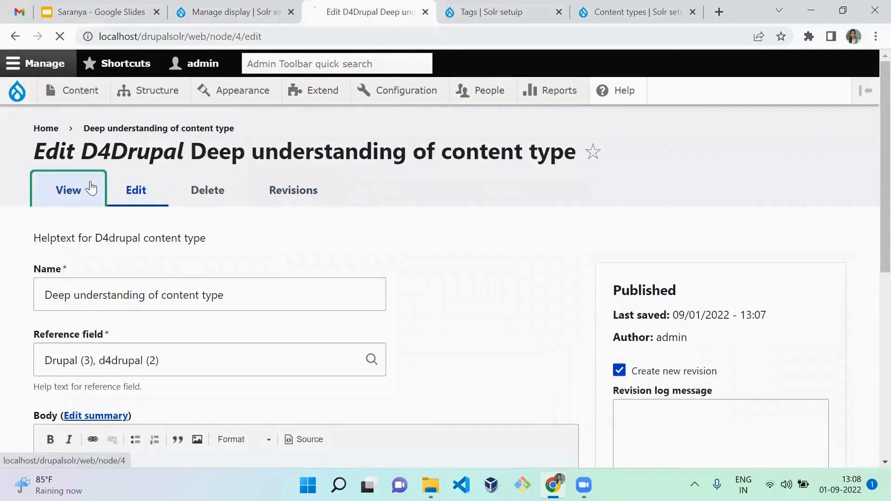
click(236, 13)
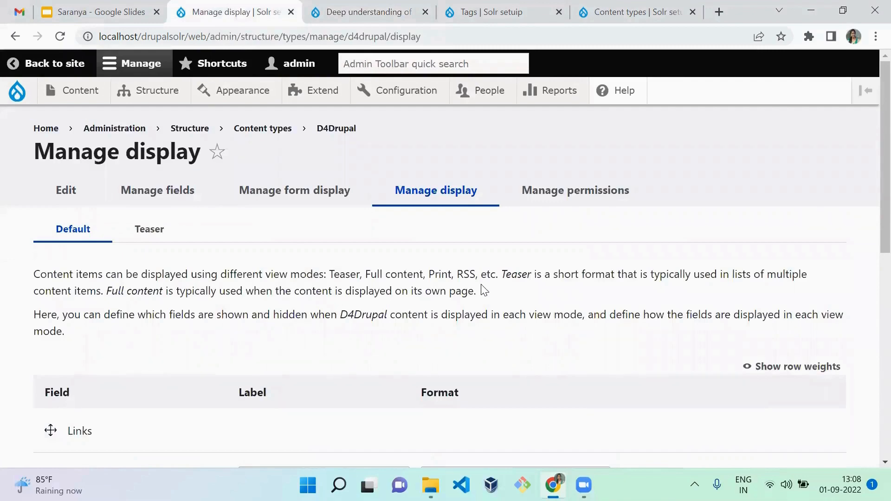
scroll(870, 209, down, 3)
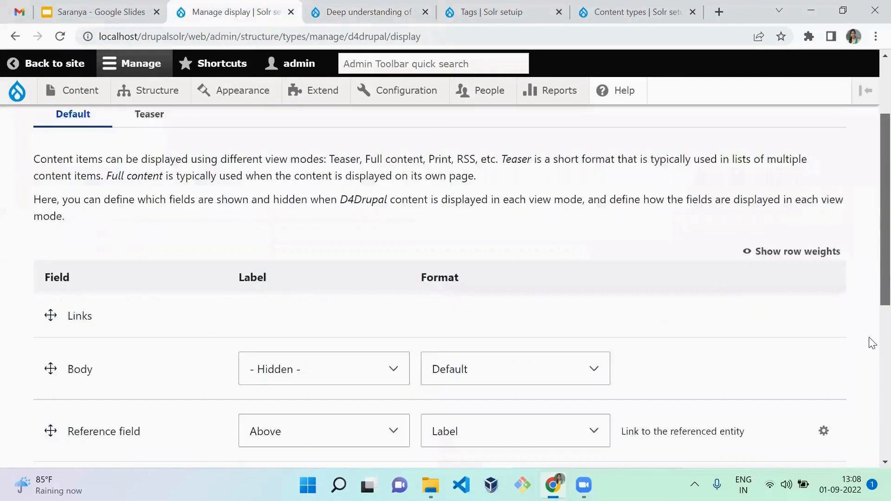
scroll(869, 366, down, 5)
scroll(869, 314, up, 2)
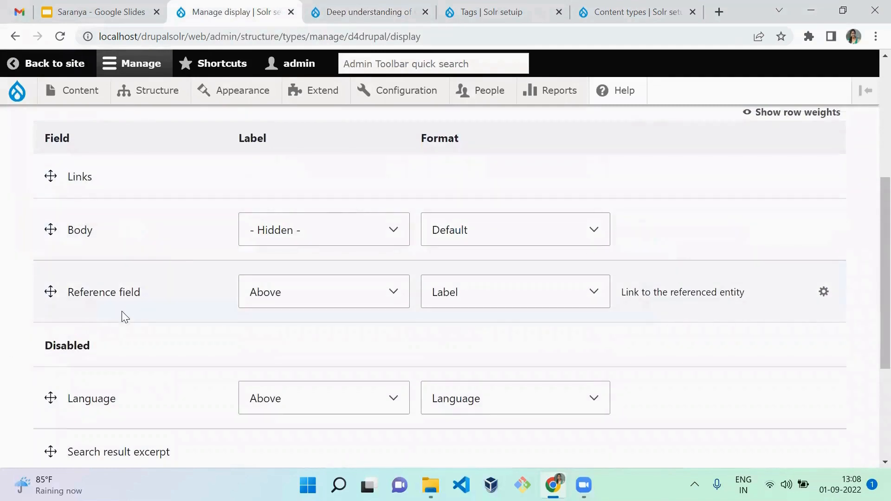
- Examine the order of the body text and reference field, and the field label, on the node's page
key(ctrl+Tab)
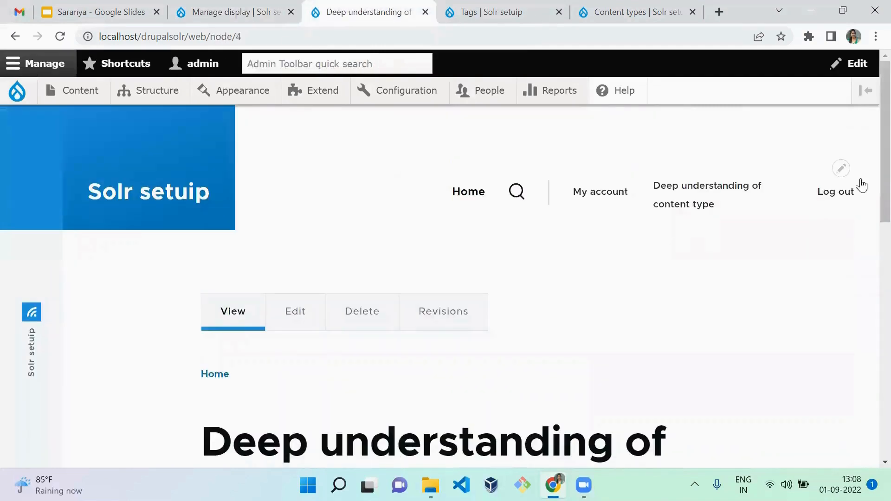
scroll(871, 260, down, 4)
scroll(871, 278, down, 2)
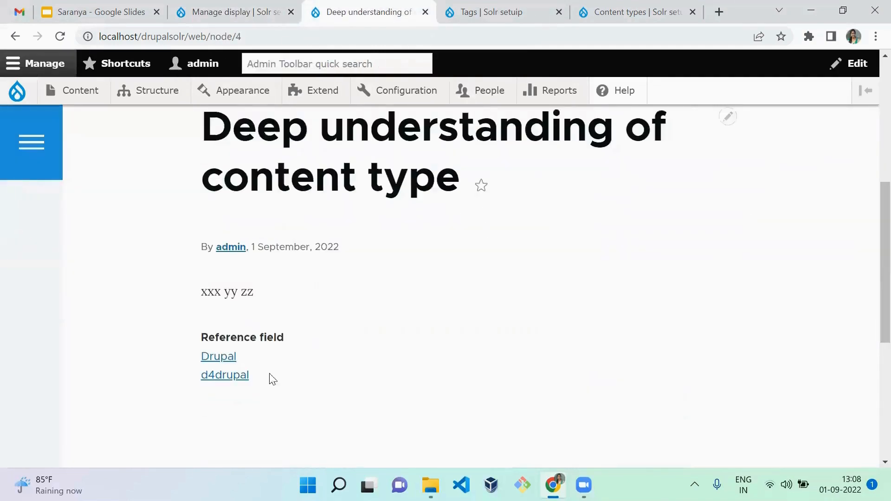
triple_click(243, 286)
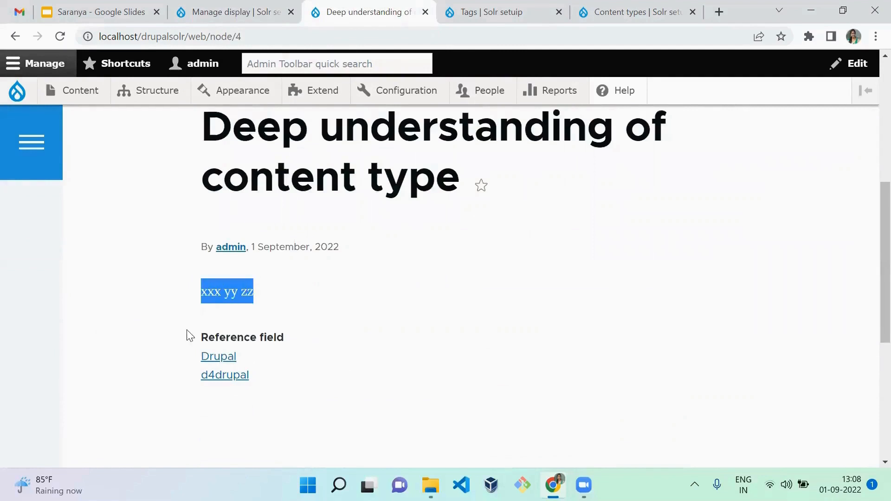
double_click(241, 285)
drag(241, 286, 296, 308)
double_click(271, 335)
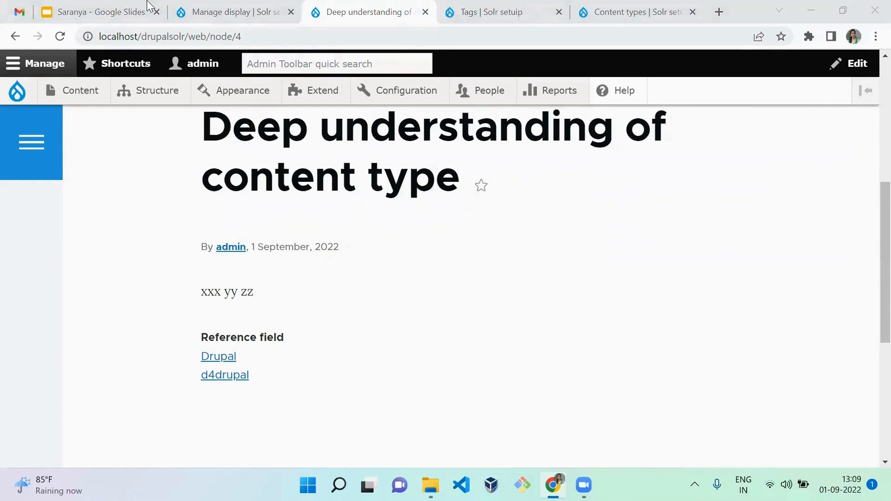
- In D4Drupal's default display, move Reference field above Body, set its label to Hidden and save the settings
key(ctrl+shift+Tab)
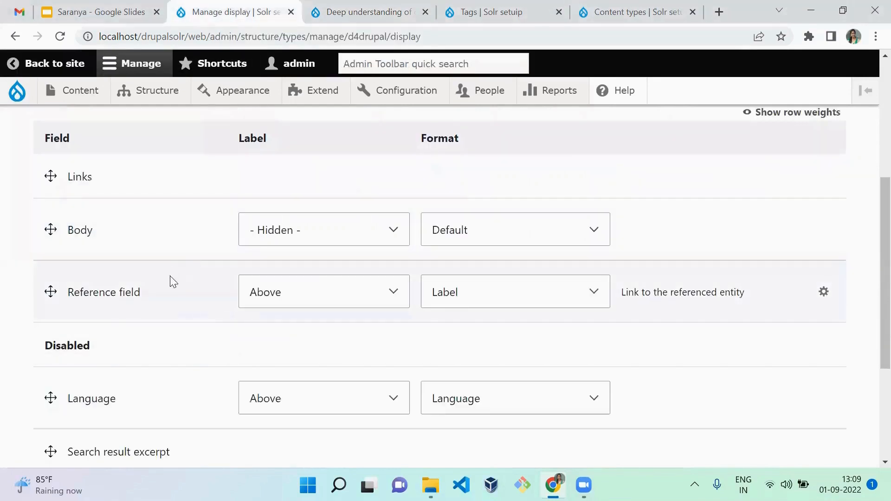
drag(52, 292, 56, 219)
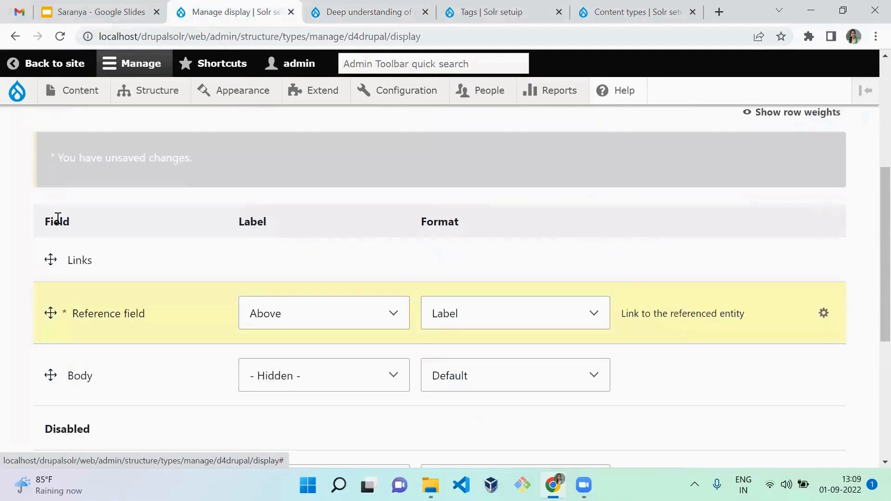
click(308, 312)
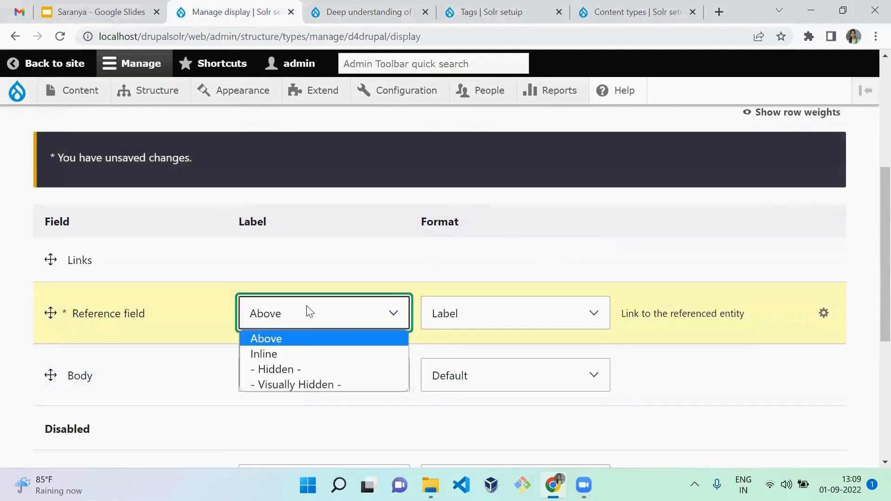
click(305, 369)
scroll(868, 246, down, 5)
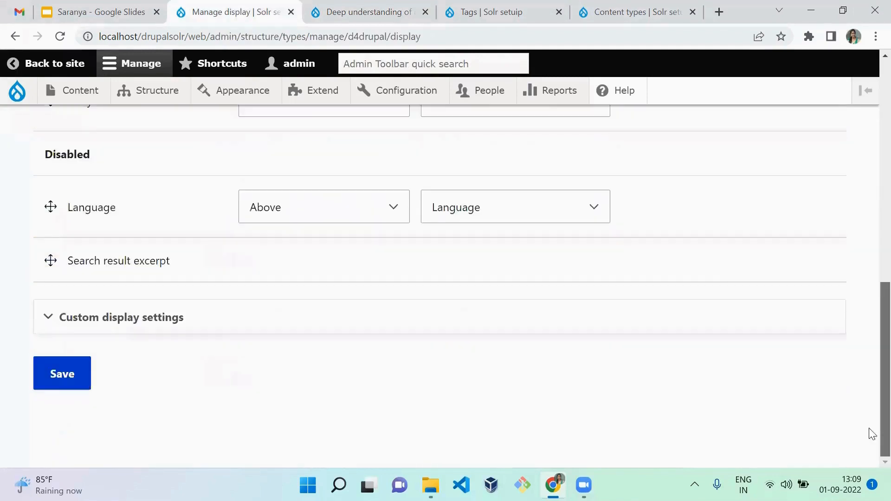
click(56, 385)
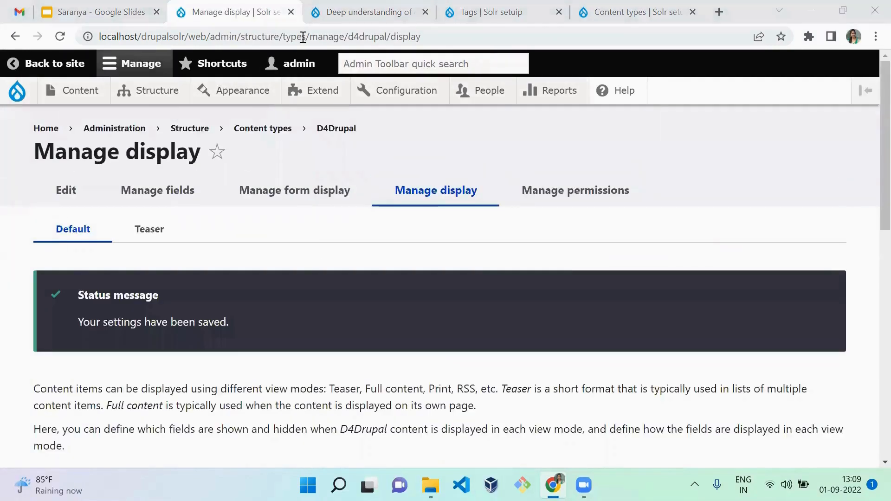
- Reload the node's page to check the reference field's position and label
key(ctrl+Tab)
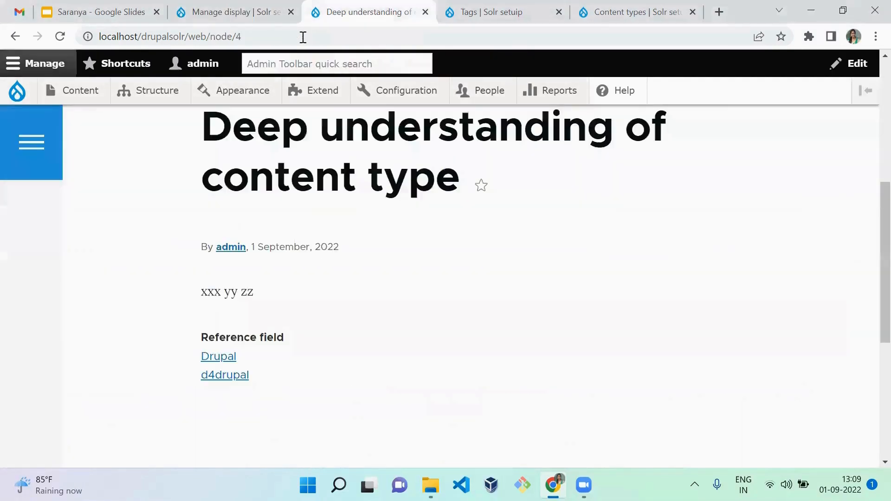
double_click(231, 338)
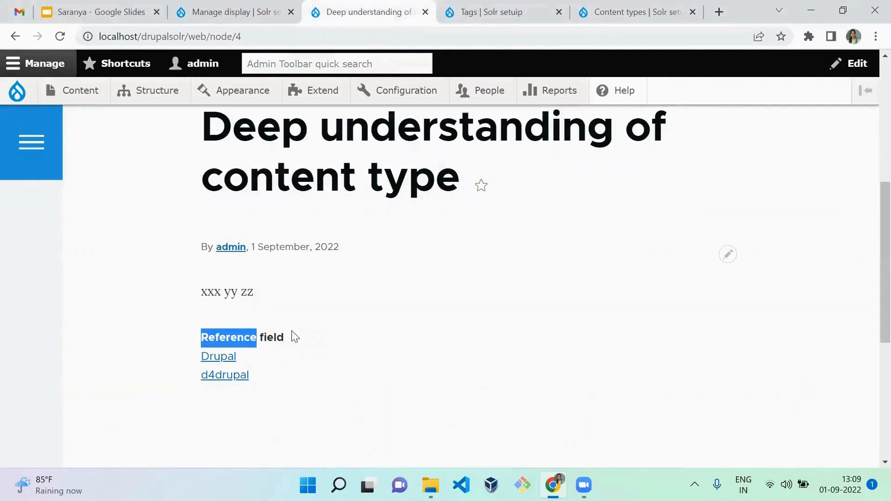
key(F5)
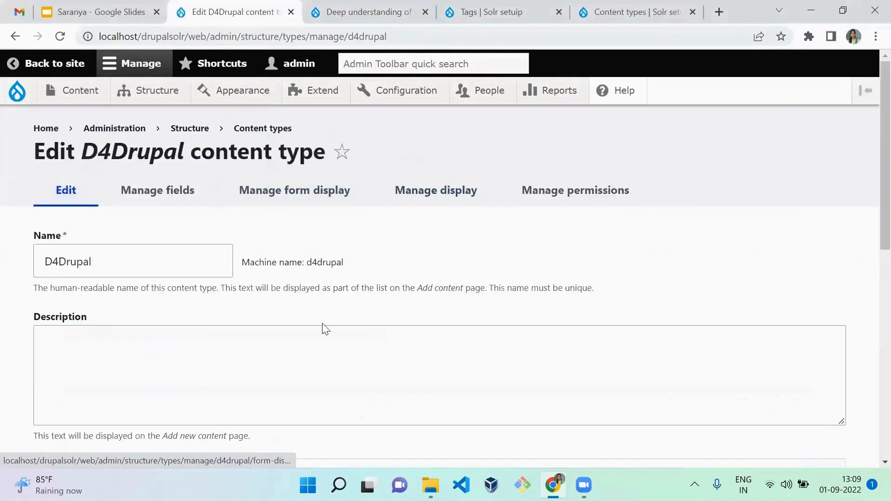
- Review the D4Drupal content type's author and date display setting and compare it with the node's page
drag(869, 152, 872, 379)
scroll(869, 325, up, 3)
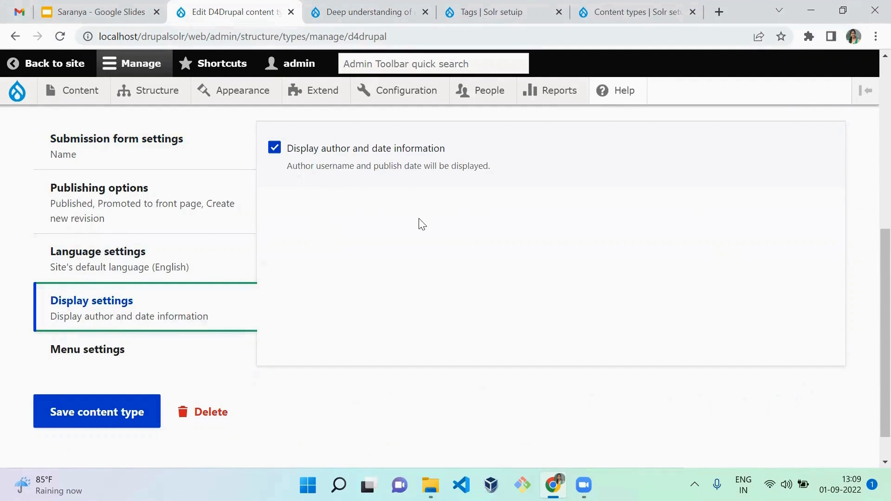
key(ctrl+Tab)
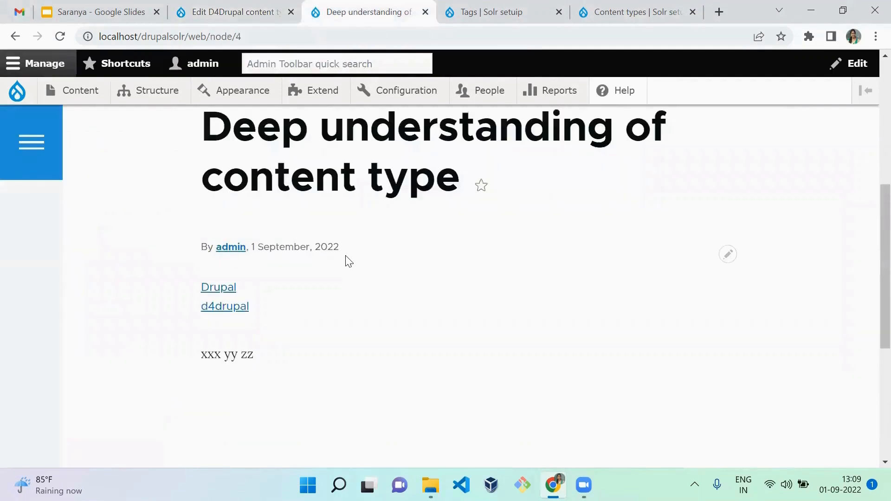
drag(870, 265, 869, 140)
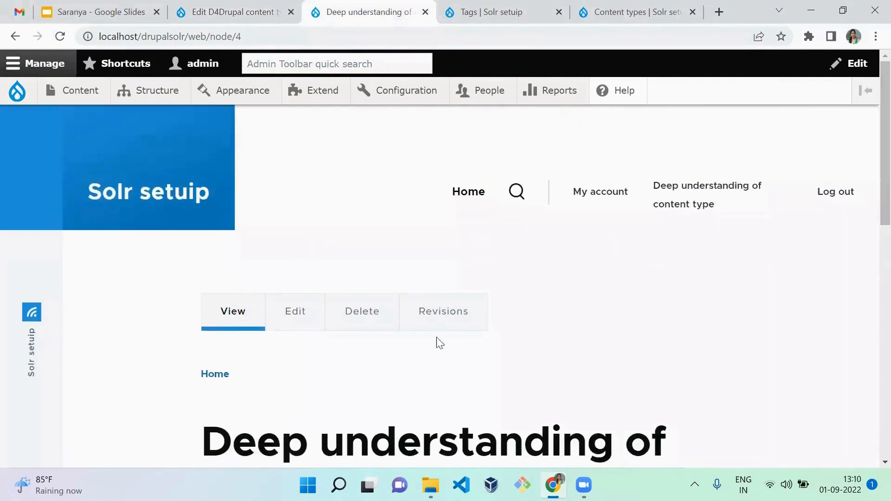
- Compare the help text on the node's edit form with the submission guidelines in the D4Drupal content type's settings
click(311, 316)
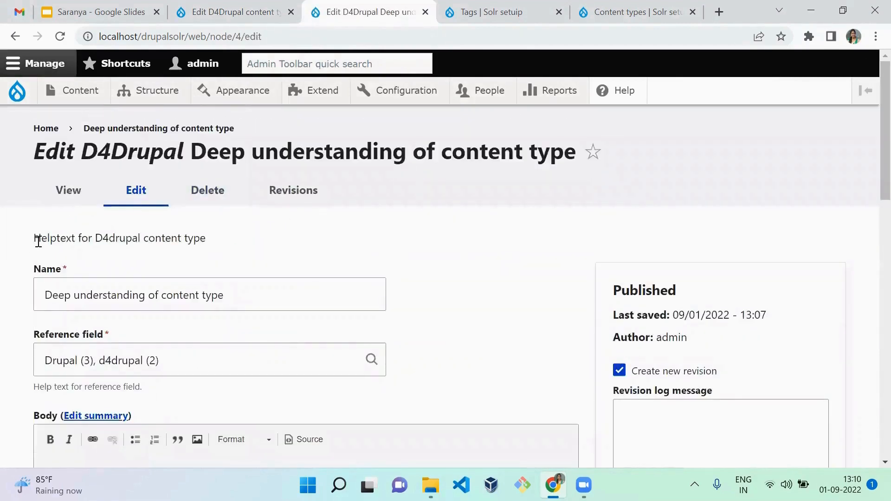
drag(38, 242, 217, 241)
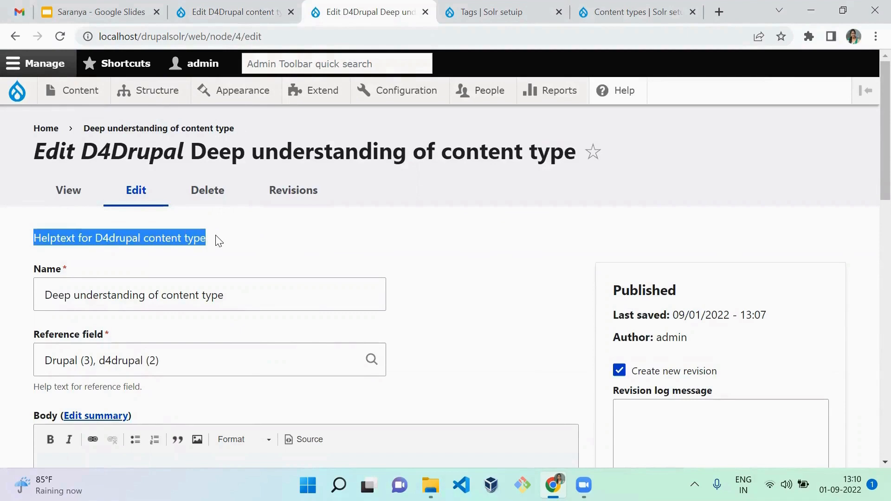
click(192, 5)
click(202, 141)
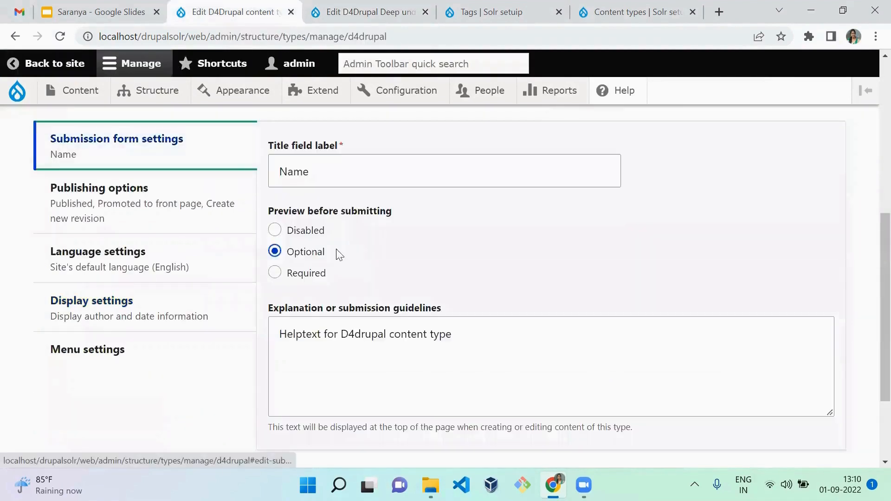
click(458, 347)
click(366, 11)
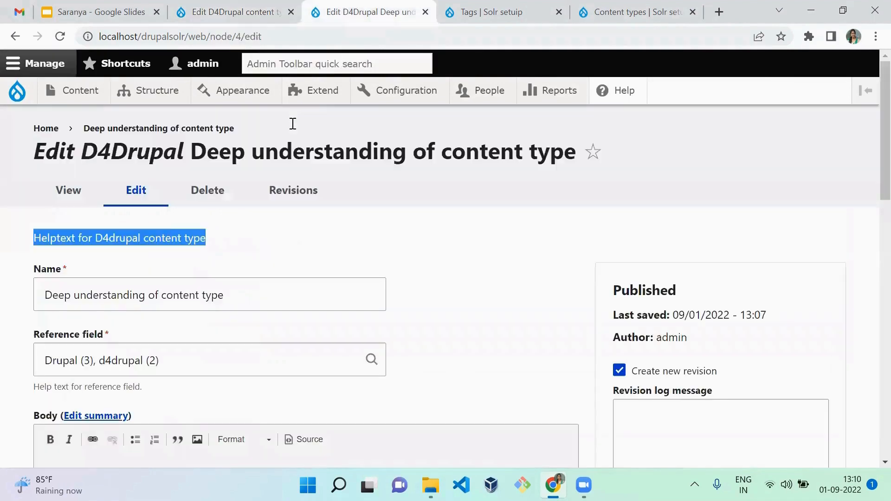
click(385, 246)
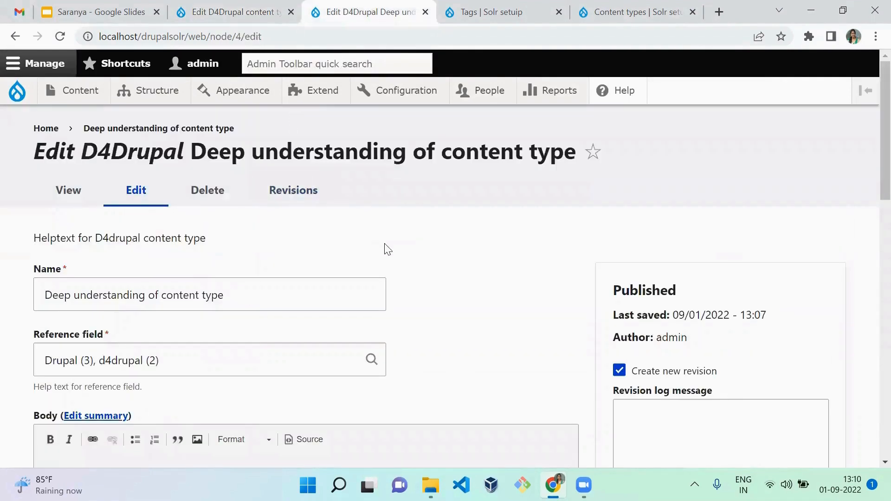
- Delete the "Deep understanding of content type" node and confirm the deletion
click(209, 199)
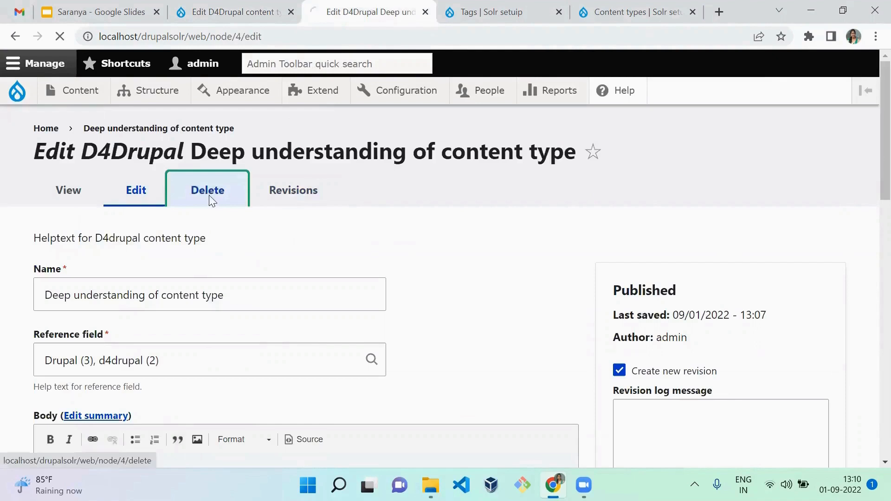
click(56, 345)
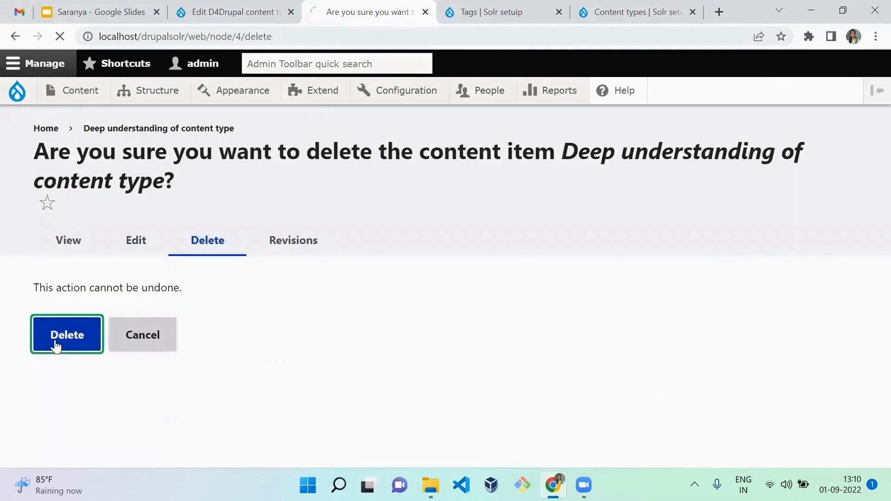
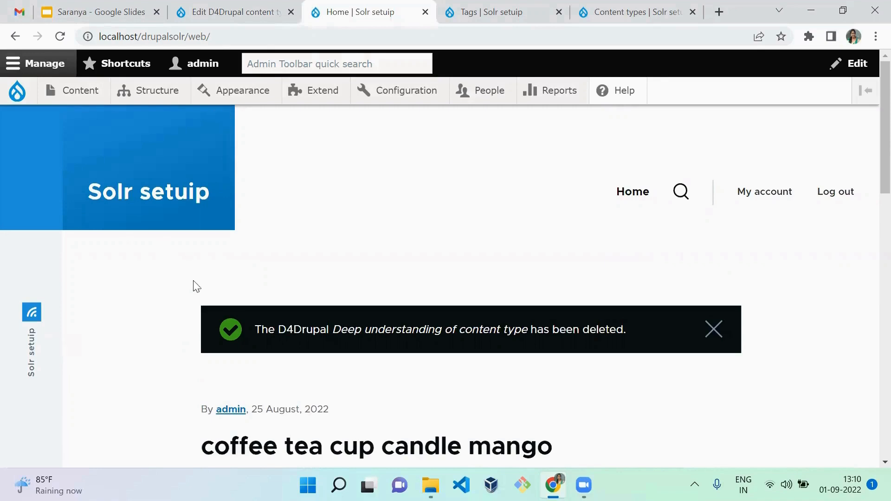
- Open the single-item configuration export page under Drupal's configuration synchronization
mouse_move(401, 102)
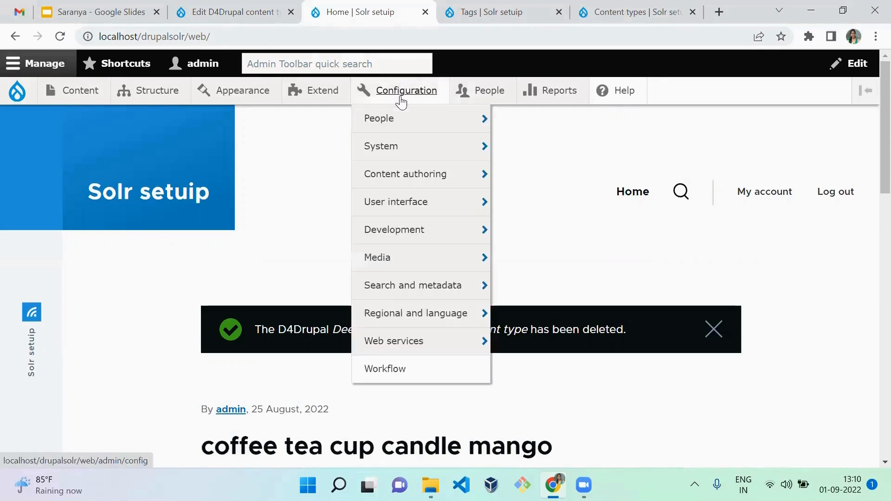
mouse_move(436, 223)
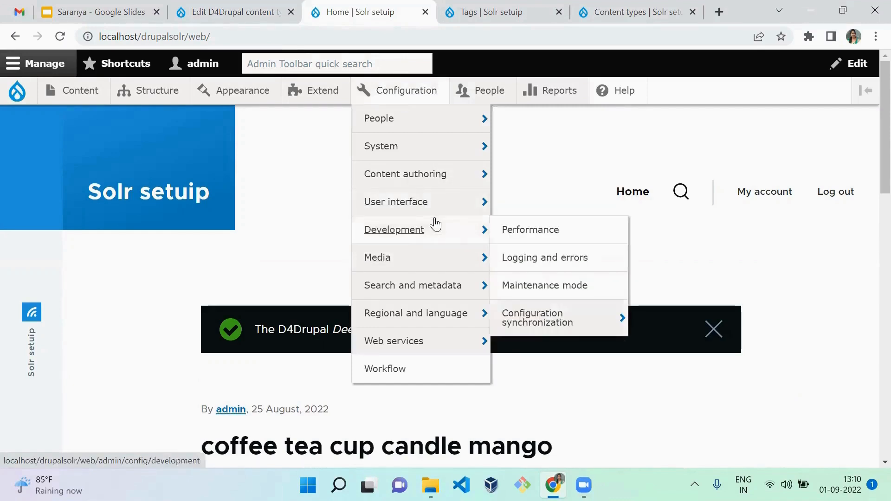
mouse_move(557, 327)
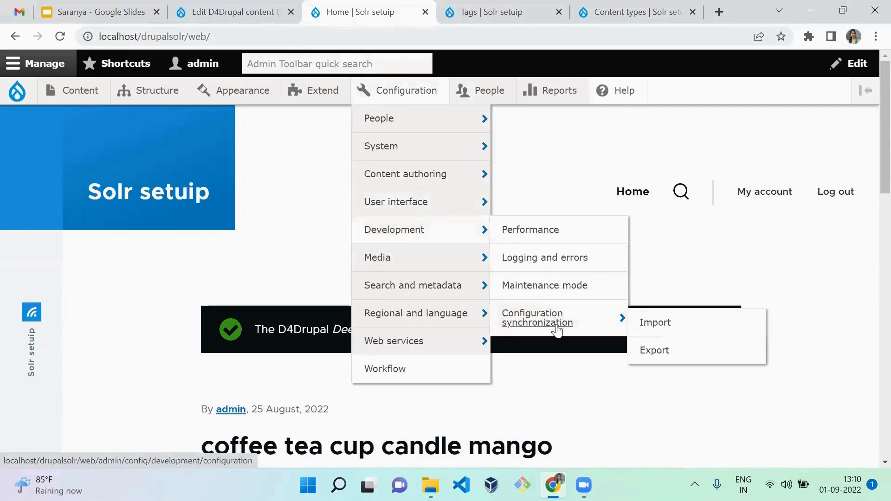
click(668, 356)
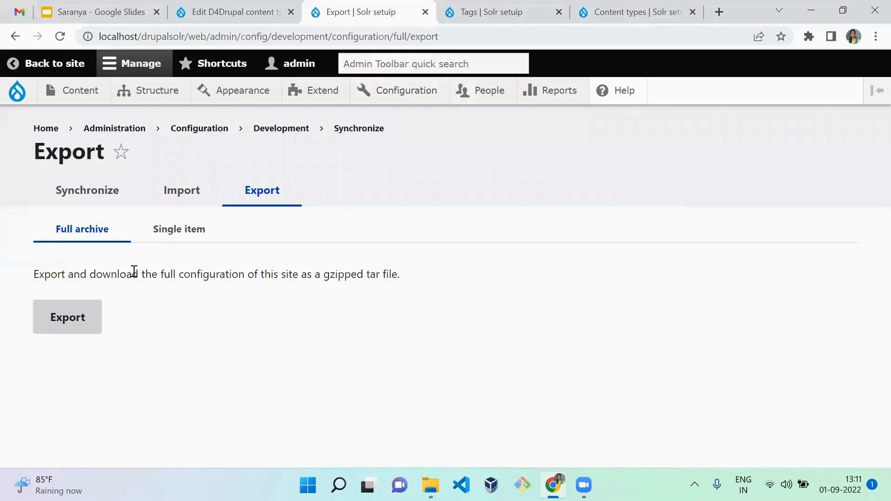
click(178, 240)
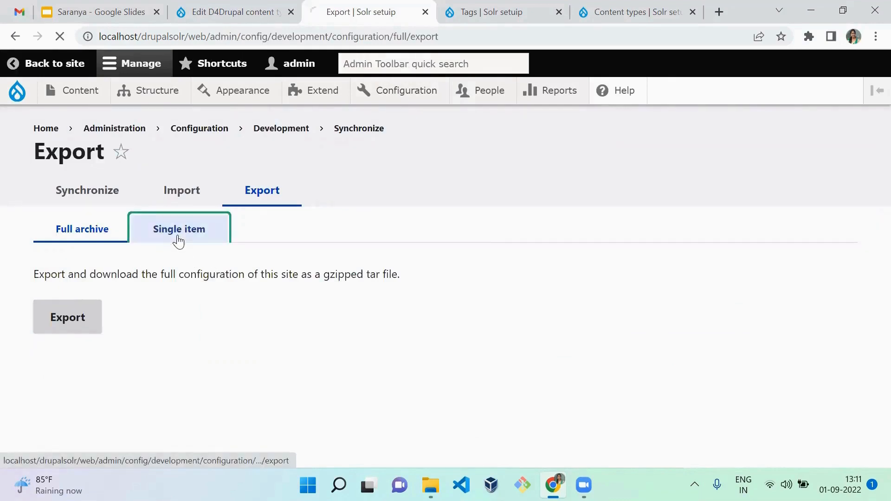
- Display the export configuration for the Content type configuration named D4Drupal (d4drupal)
click(161, 336)
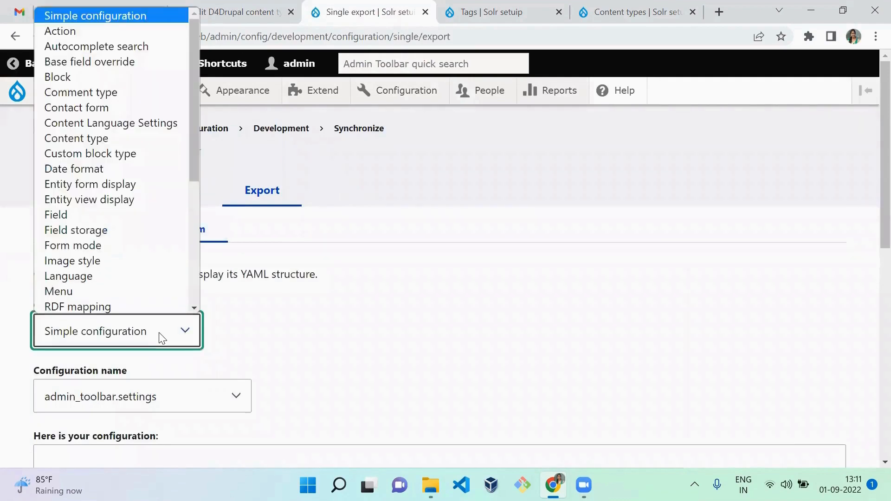
key(Down)
key(Down)
key(Down)
key(Down)
key(Down)
key(Down)
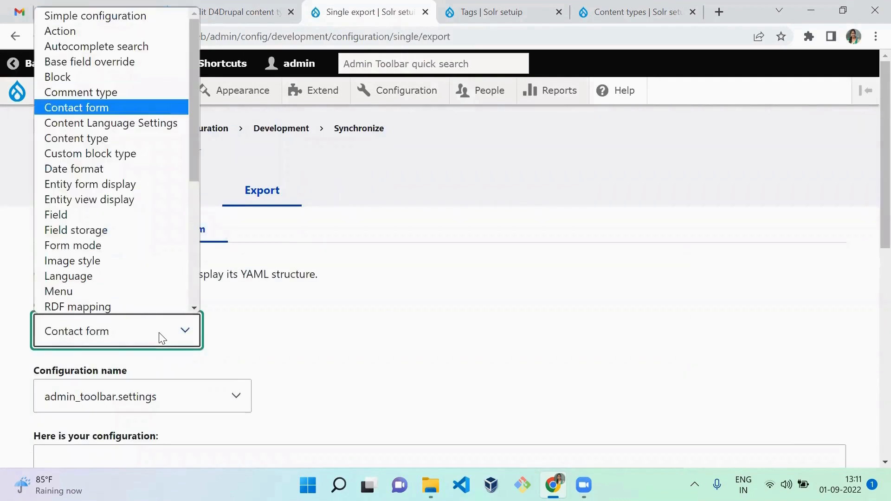
key(Down)
key(Down)
key(Return)
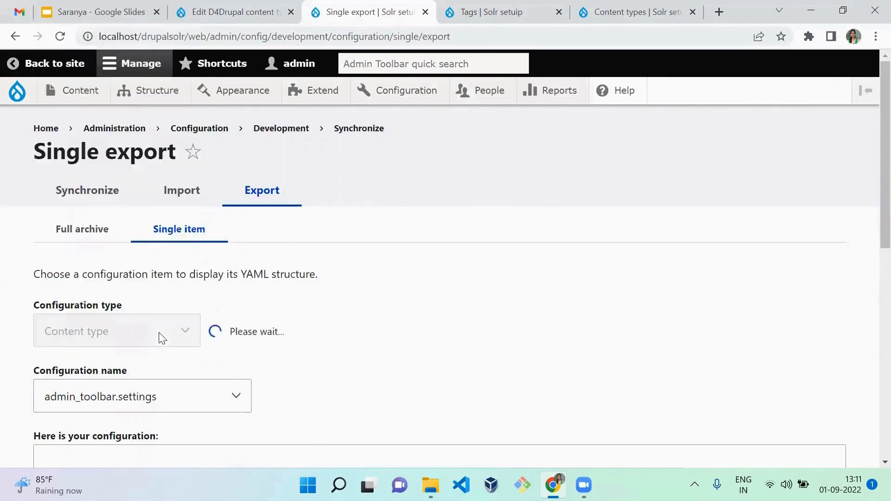
click(147, 408)
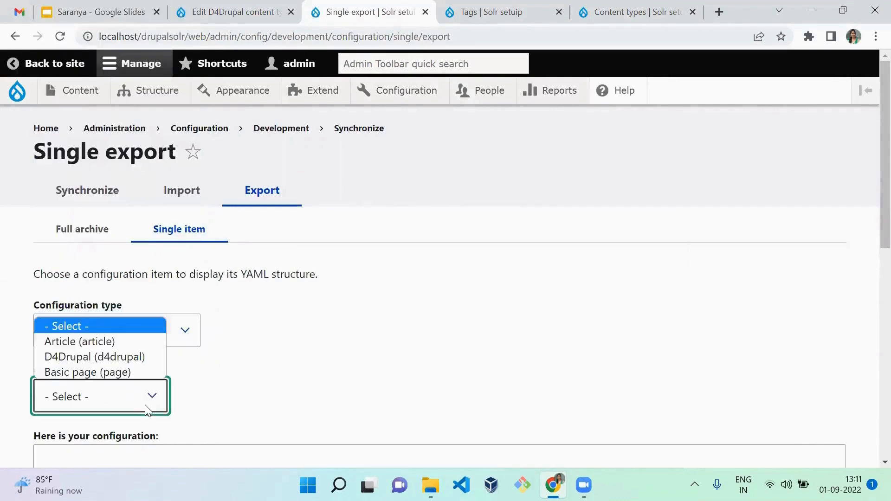
click(141, 354)
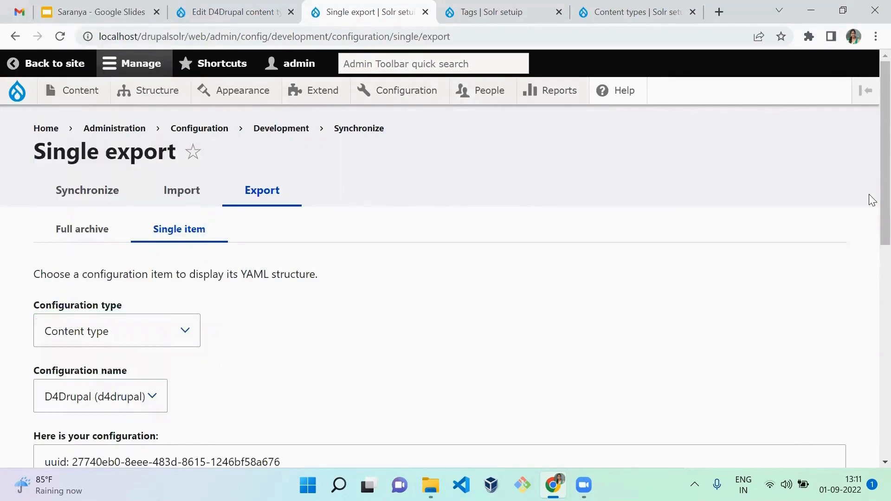
- Review the D4Drupal content type's exported YAML and its configuration file name
drag(870, 199, 870, 302)
click(383, 422)
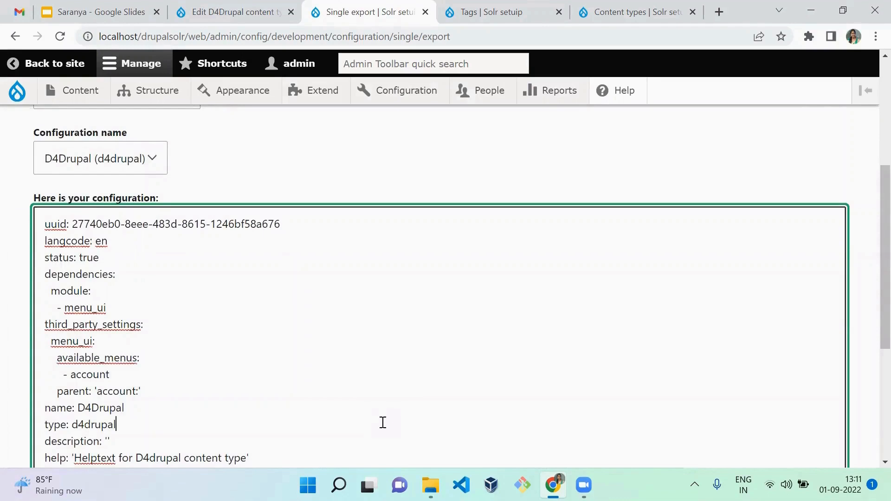
drag(869, 213, 869, 338)
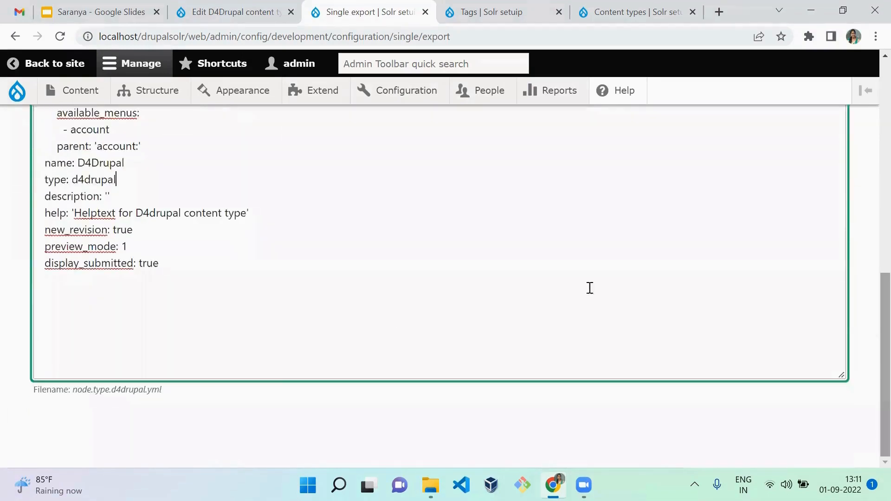
click(133, 392)
double_click(134, 392)
click(172, 396)
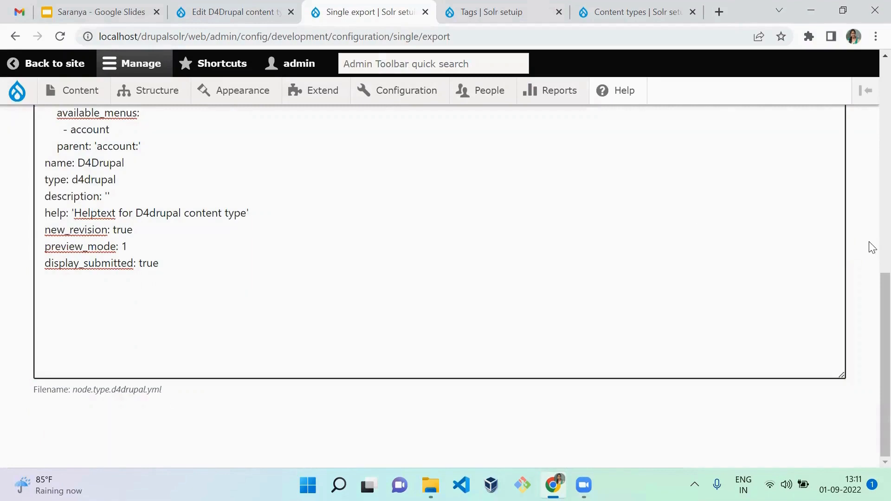
- Display the export configuration for the Base field override named Name (node.d4drupal.title)
drag(872, 334, 869, 127)
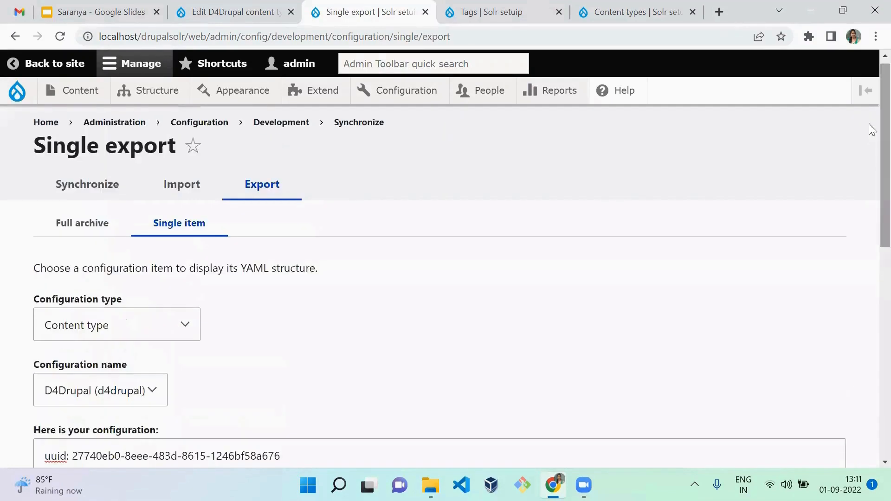
click(161, 316)
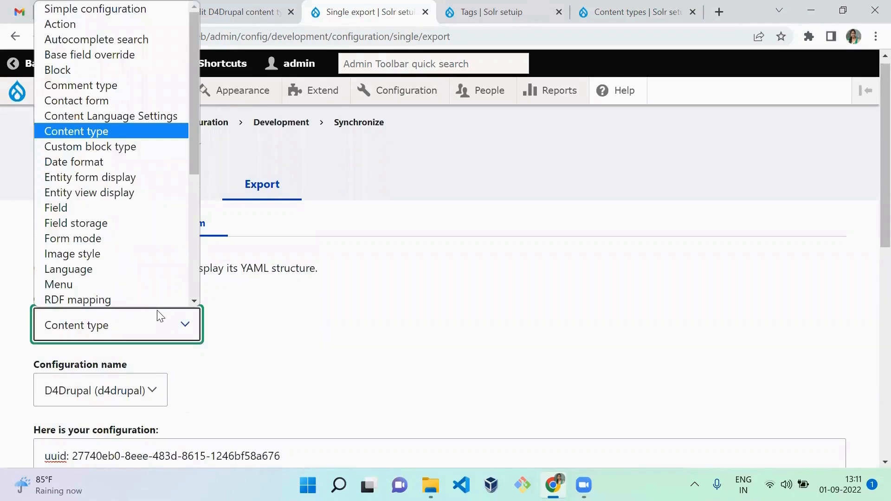
key(b)
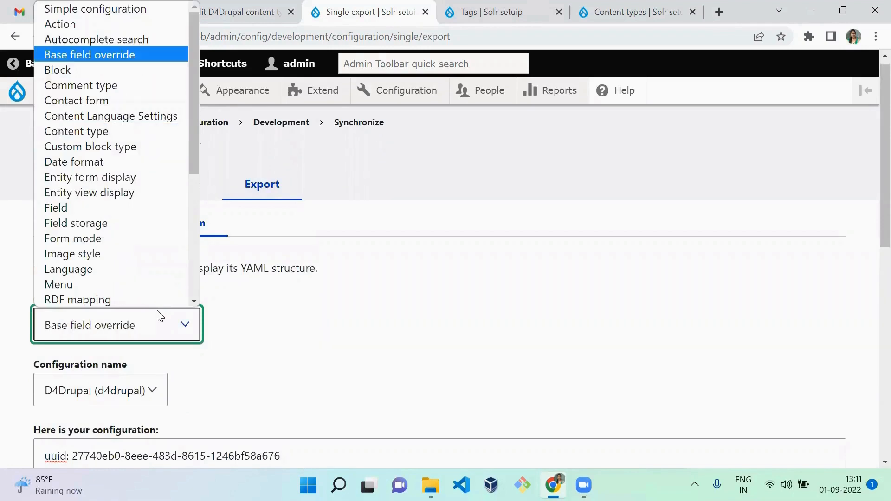
key(Return)
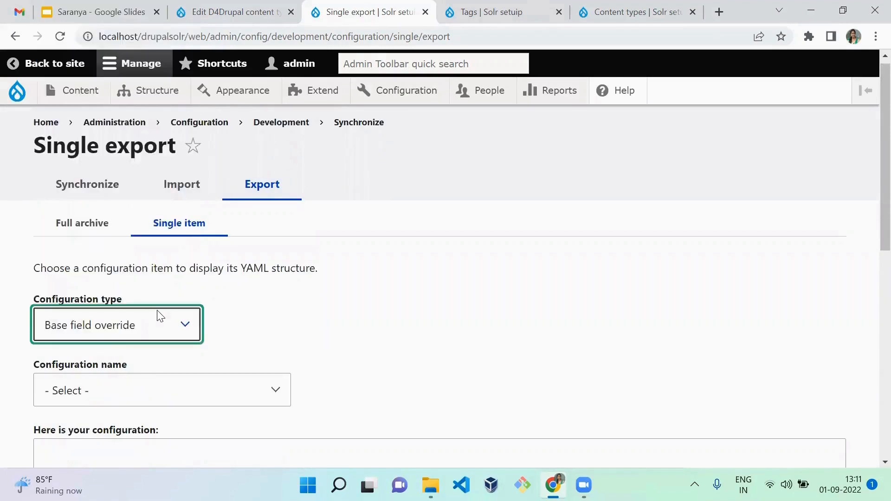
click(125, 391)
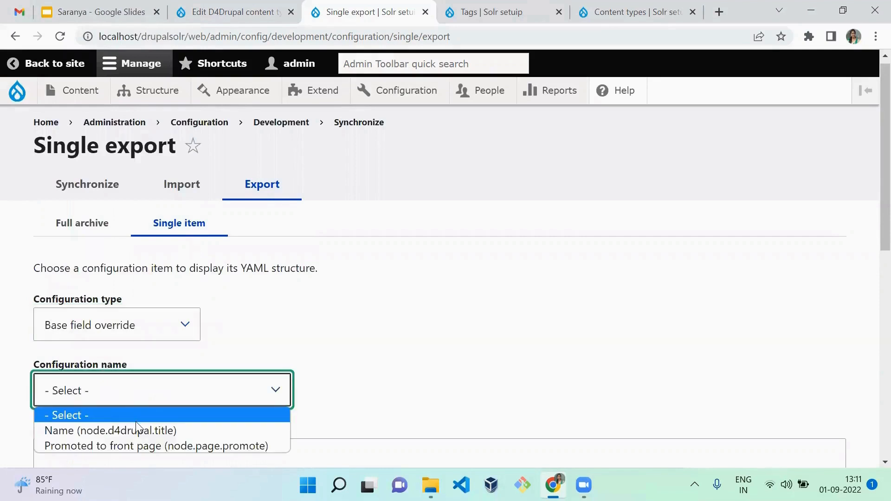
key(Down)
key(Down)
key(Up)
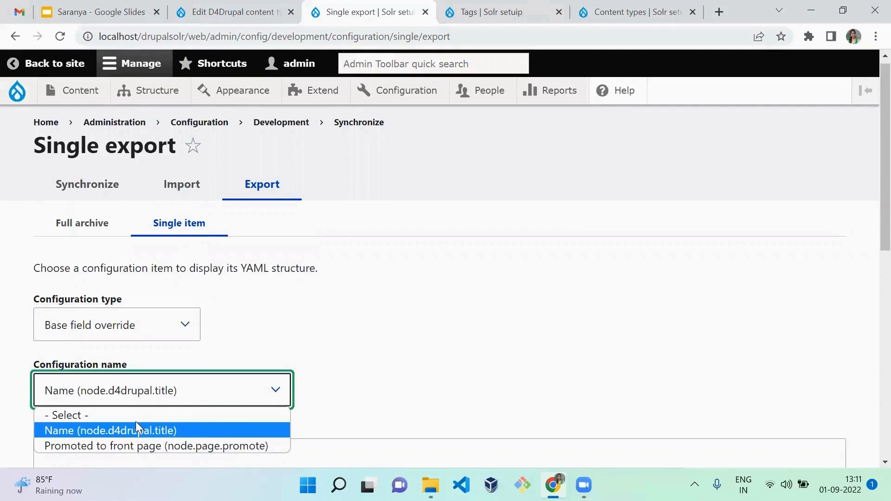
key(Return)
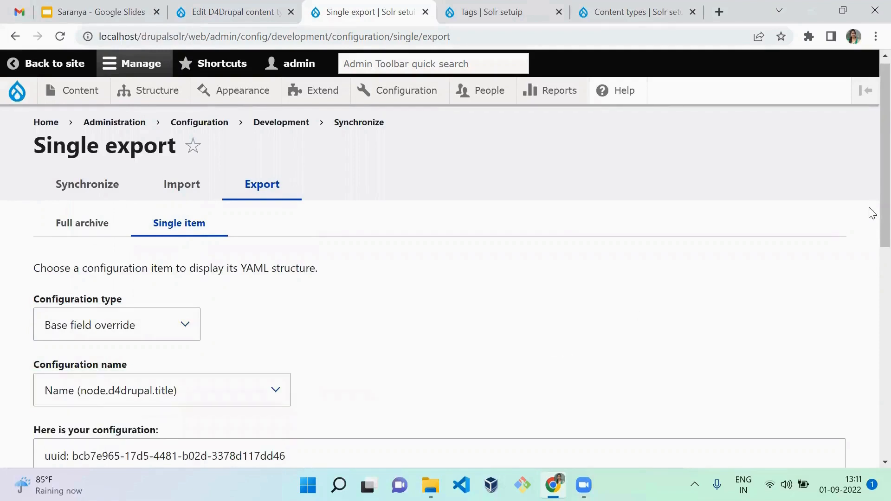
- Examine the title override's exported YAML and check the available base field override names
drag(872, 212, 869, 309)
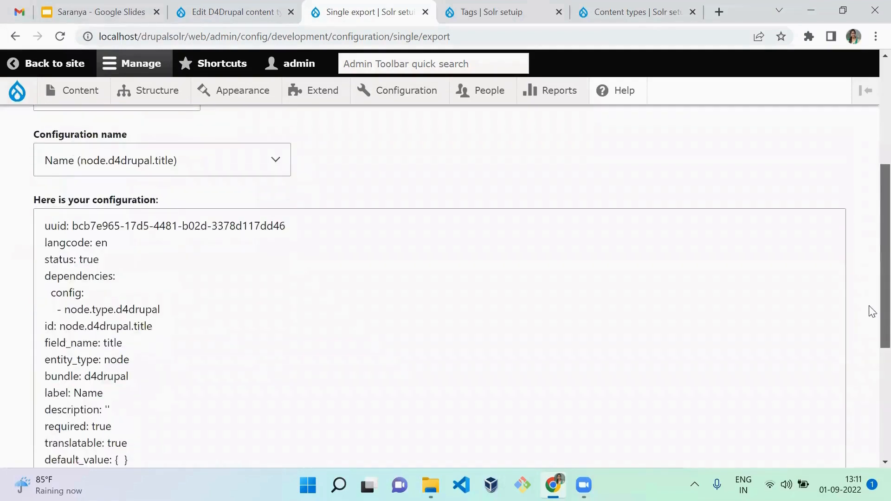
click(250, 156)
click(256, 357)
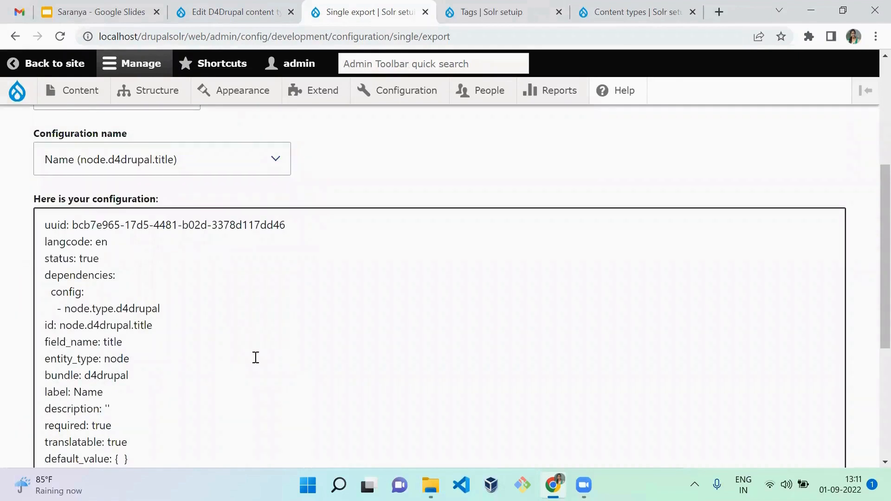
click(240, 327)
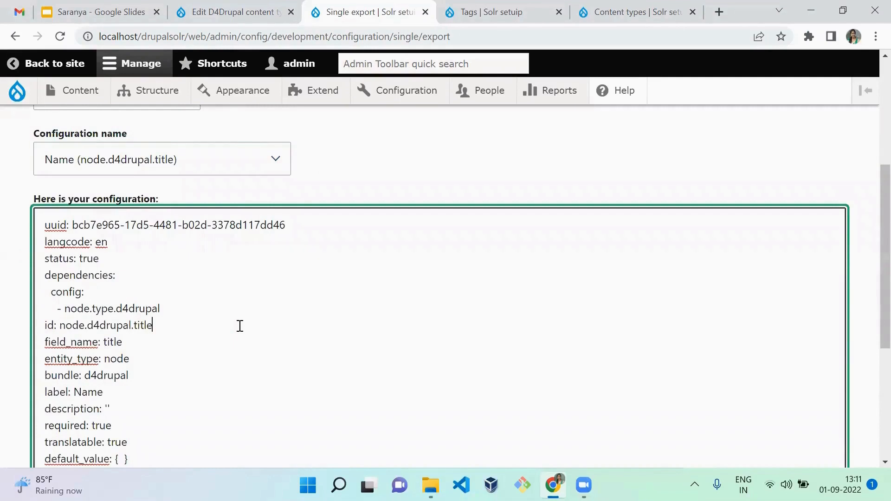
drag(871, 310, 869, 270)
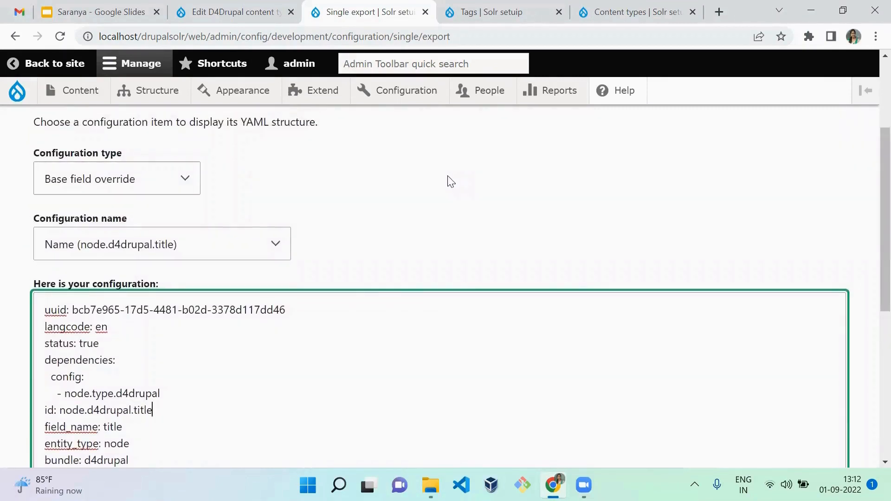
click(180, 240)
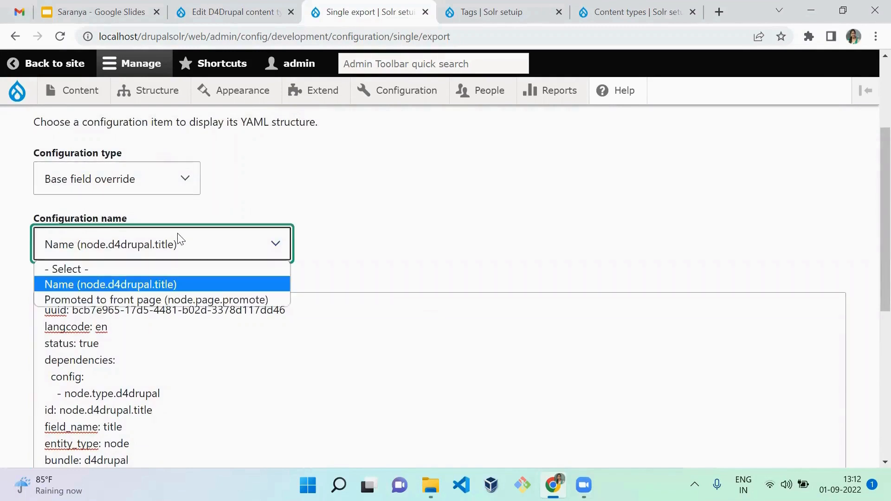
click(221, 196)
- Set the single export's configuration type to Field storage
click(139, 183)
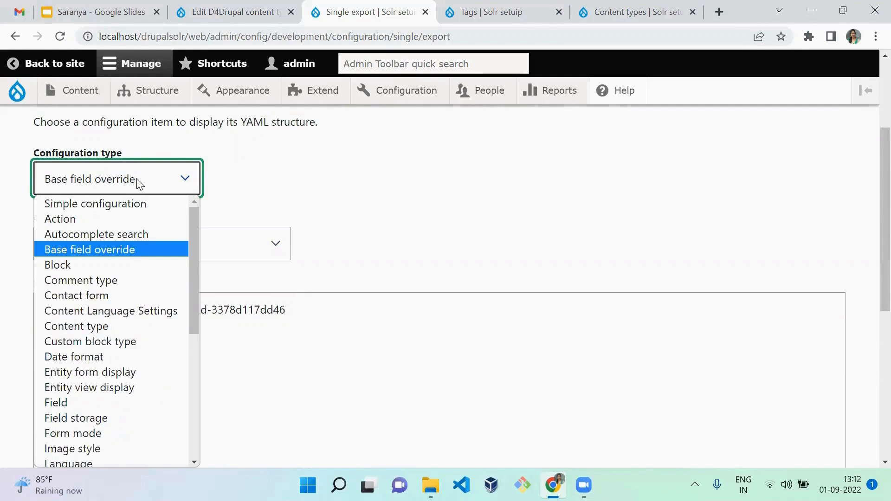
key(r)
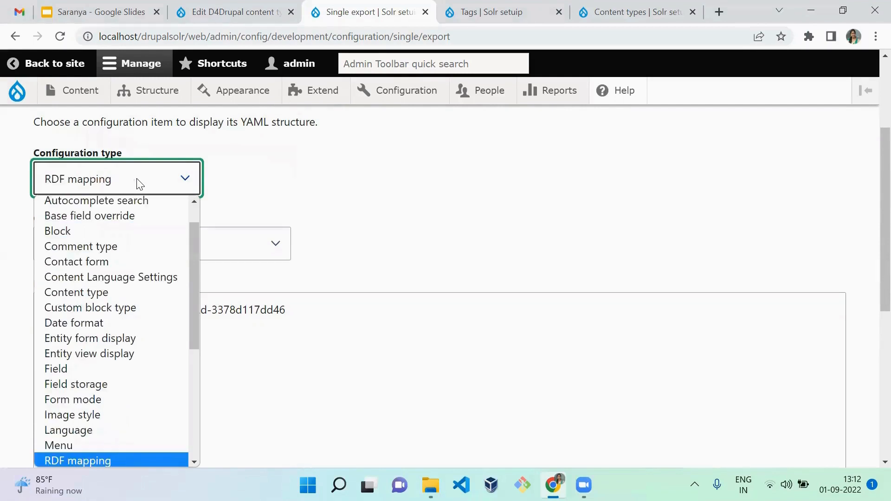
key(f)
key(Down)
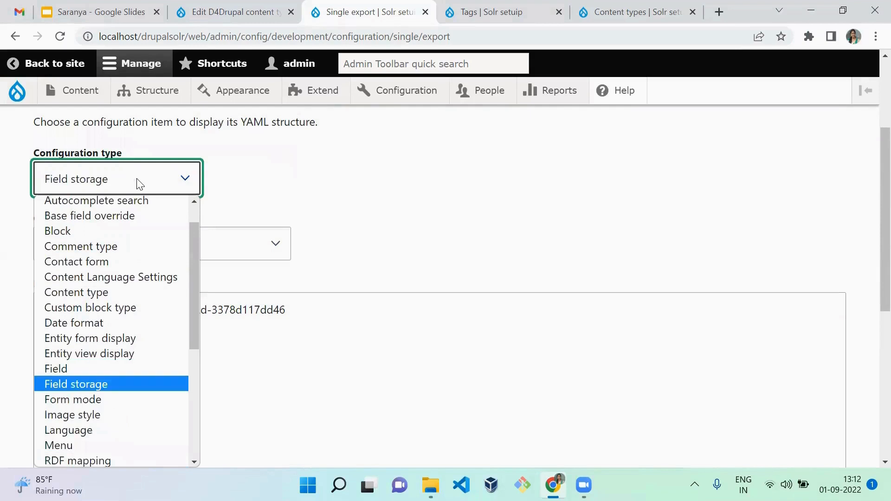
key(Return)
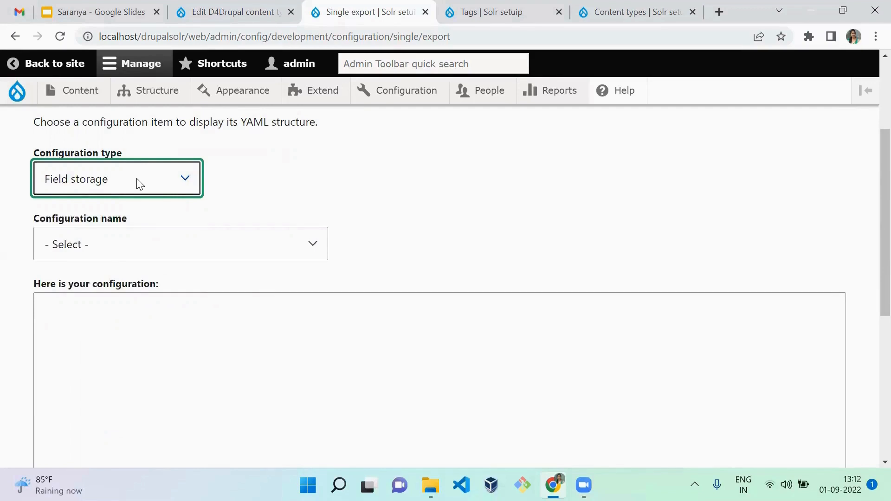
- Open the storage settings of the D4Drupal content type's Reference field to review its item type and allowed number of values
click(233, 1)
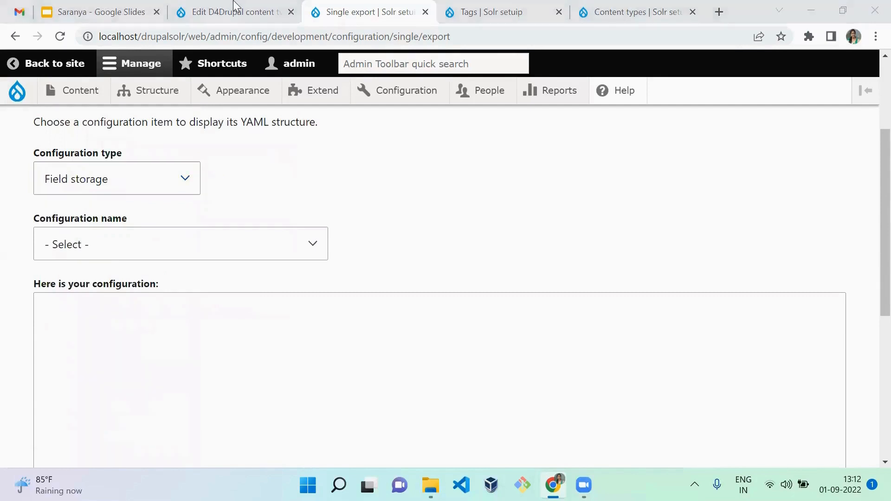
click(229, 11)
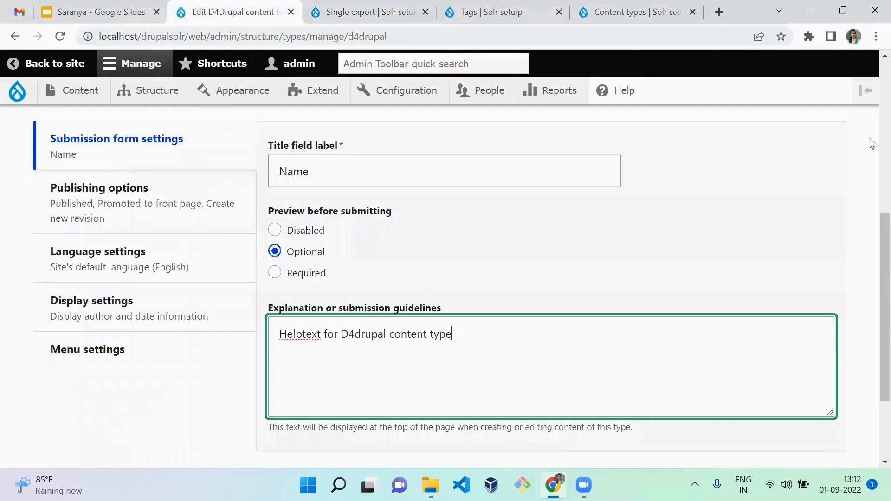
scroll(863, 90, up, 10)
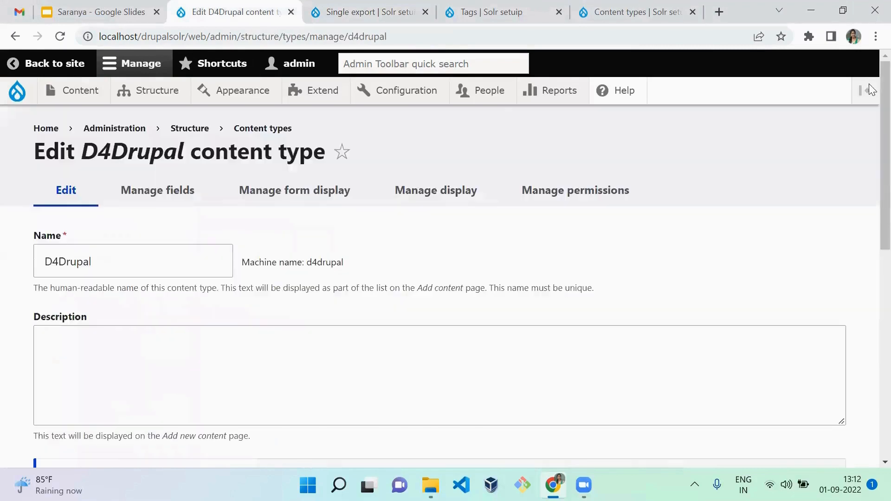
click(156, 195)
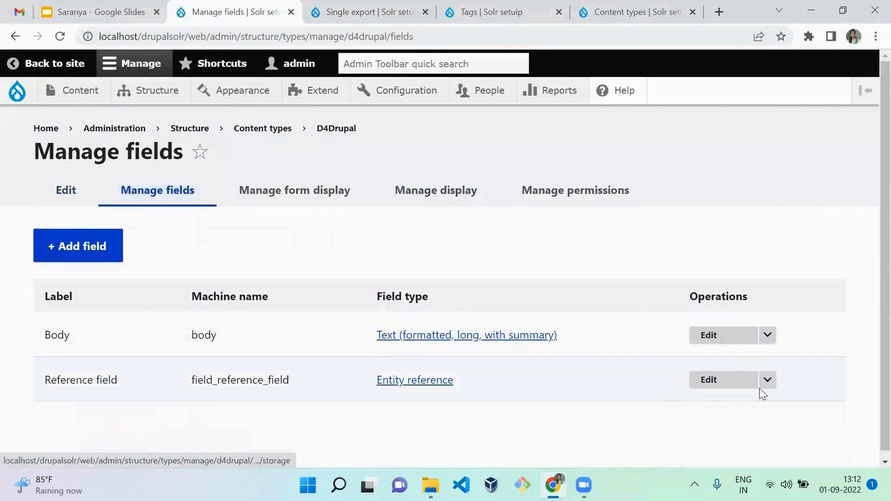
click(725, 384)
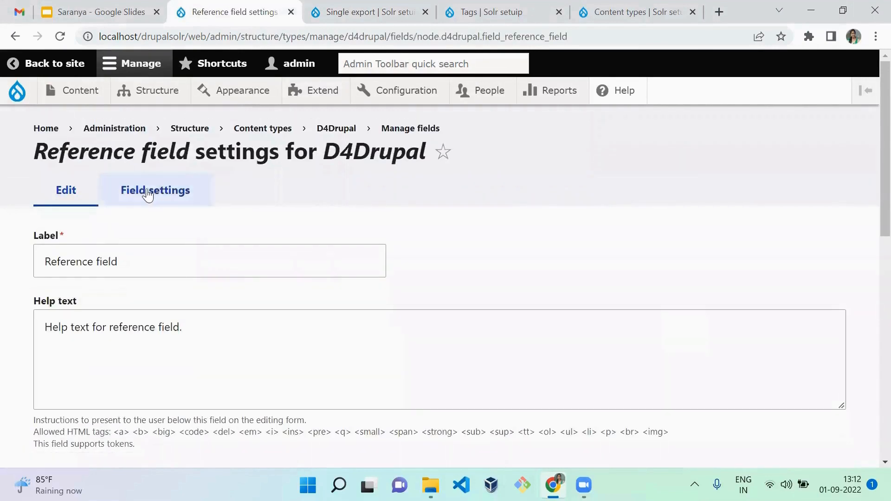
click(148, 195)
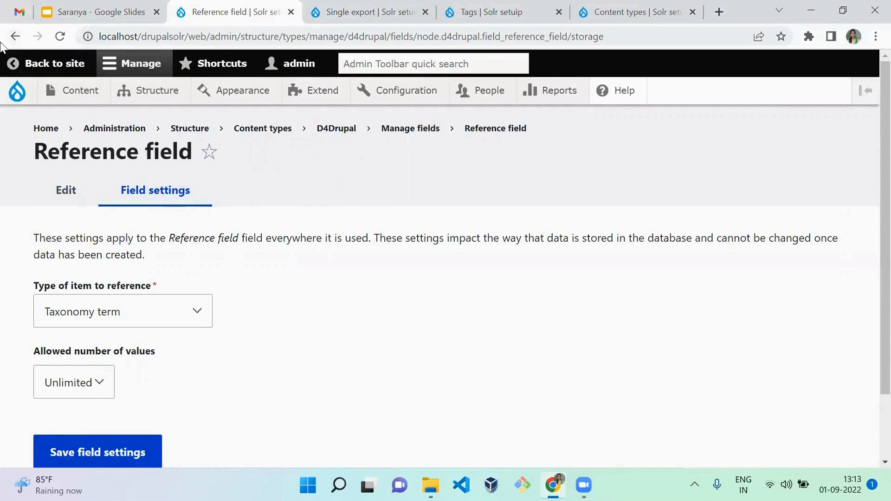
- Review the D4Drupal Add field form's new field types and re-usable existing fields, and return to the field list without adding one
click(15, 36)
click(15, 37)
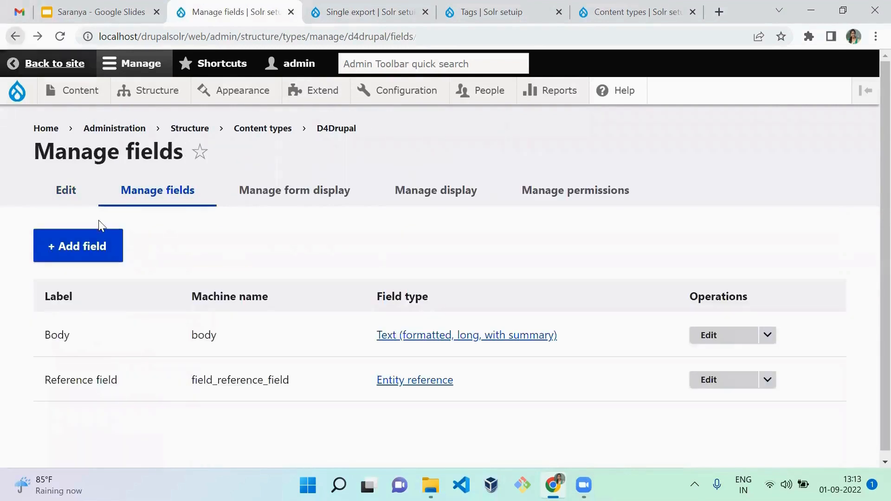
click(82, 241)
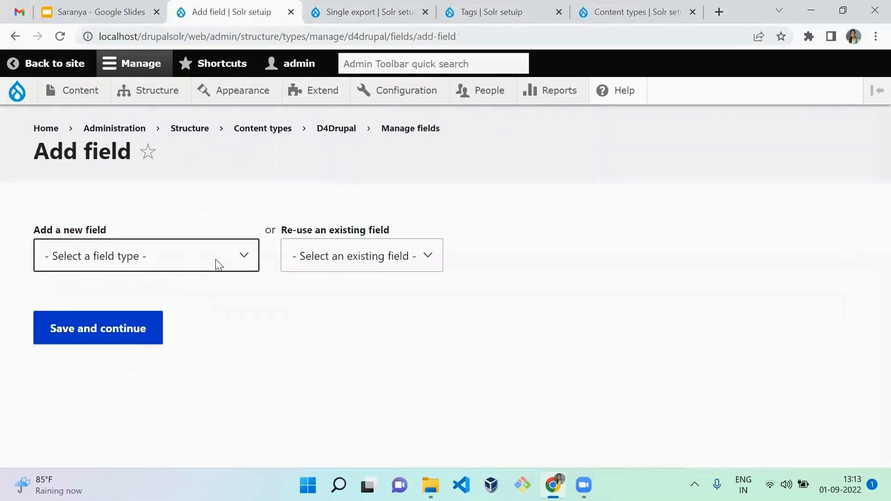
click(218, 264)
click(368, 256)
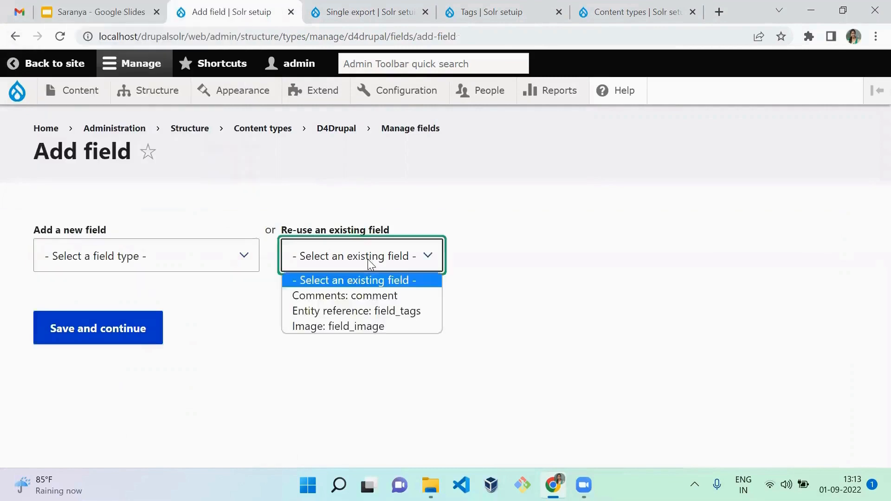
click(196, 262)
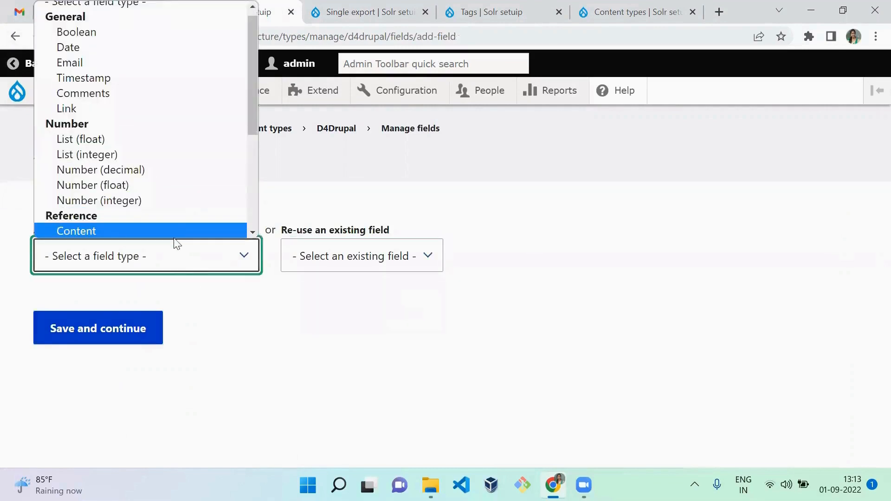
click(168, 190)
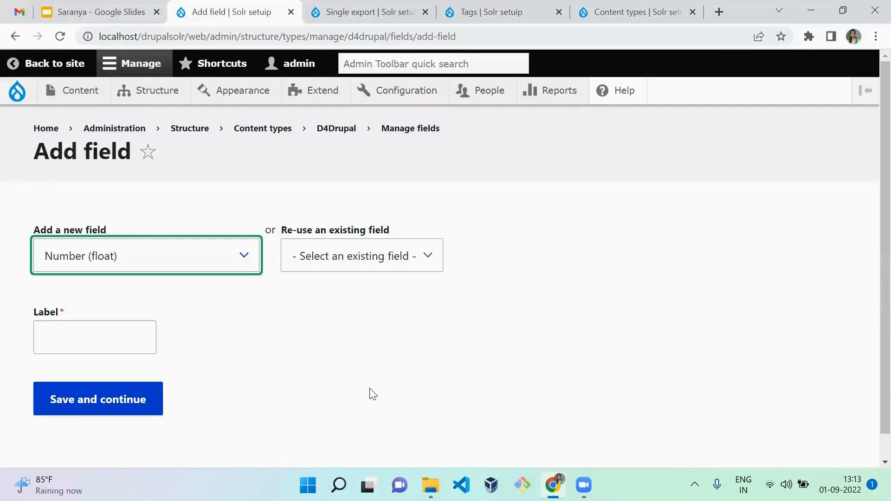
click(16, 36)
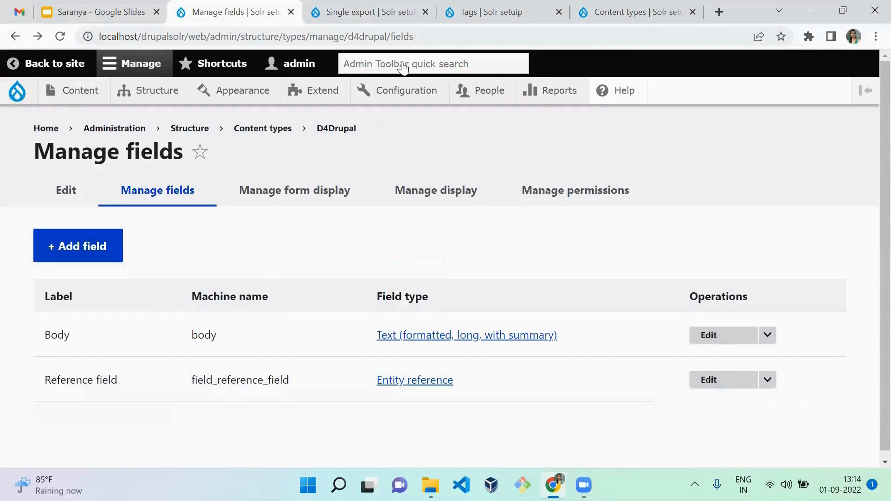
- Display the single export configuration for the Field storage item node.field_reference_field
key(ctrl+Tab)
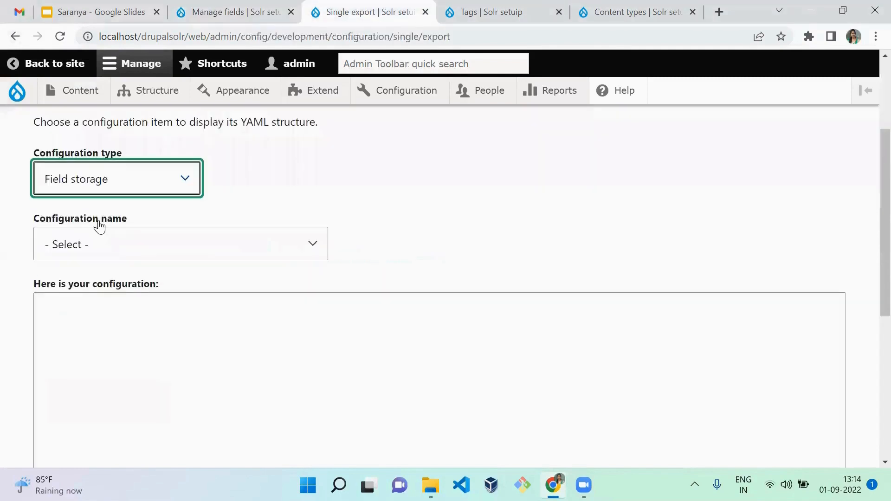
click(162, 255)
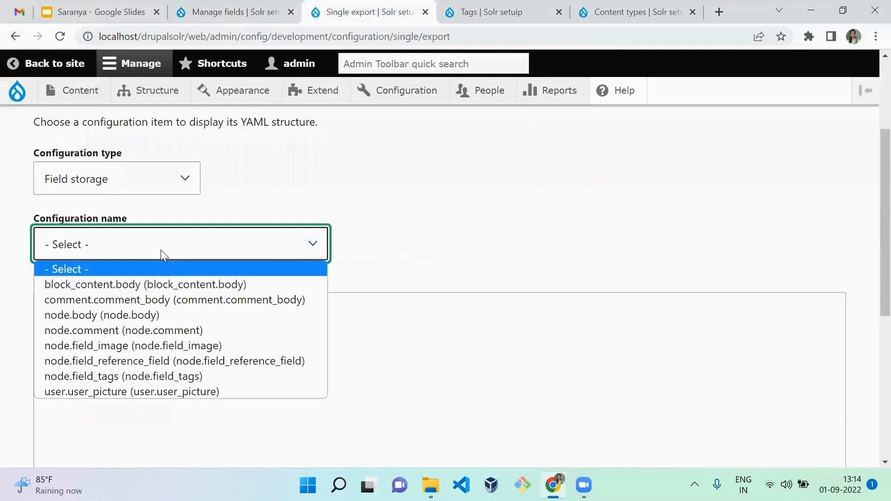
key(Down)
key(Down)
key(Down)
key(Down)
key(Down)
key(Down)
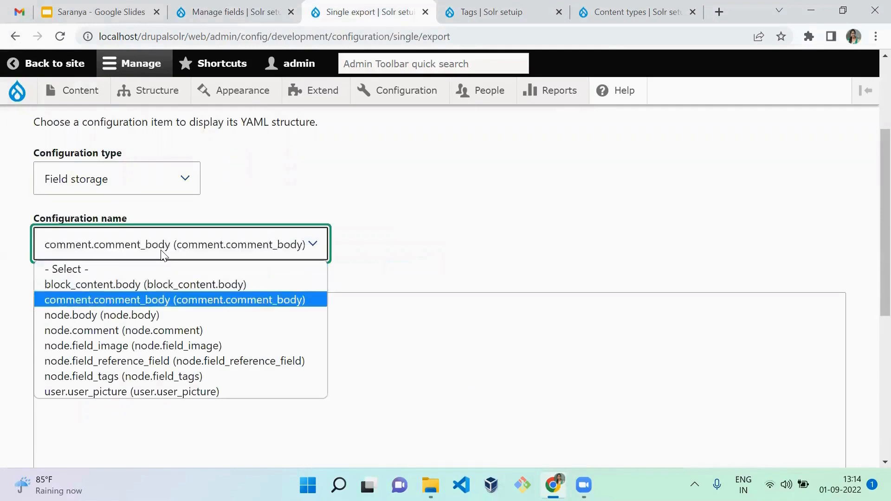
key(Return)
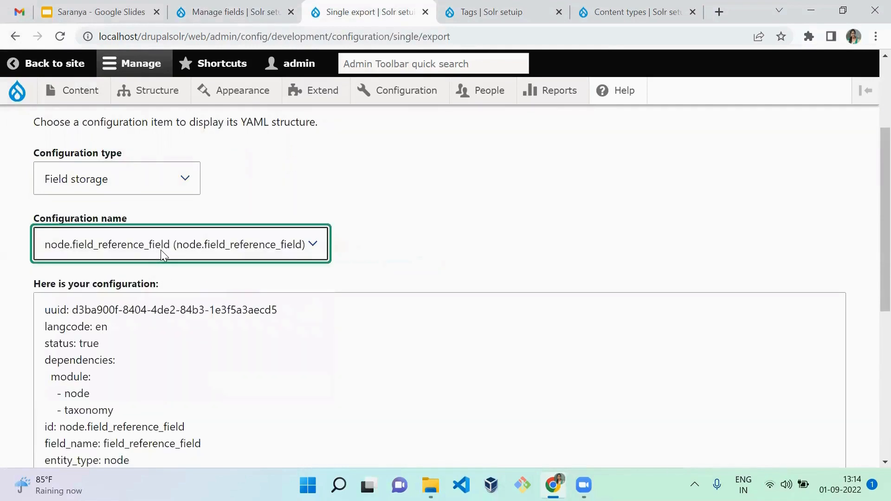
click(473, 254)
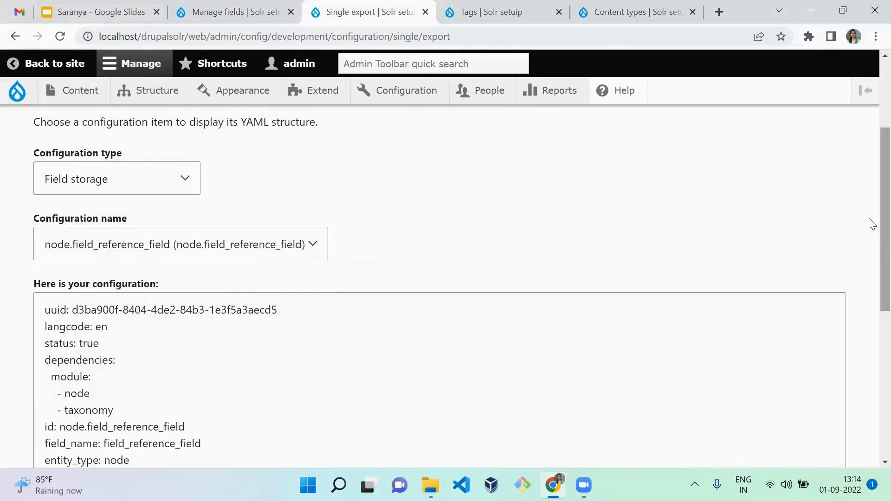
- Examine the reference field storage's exported YAML and highlight its cardinality value
scroll(871, 260, down, 5)
scroll(871, 320, up, 2)
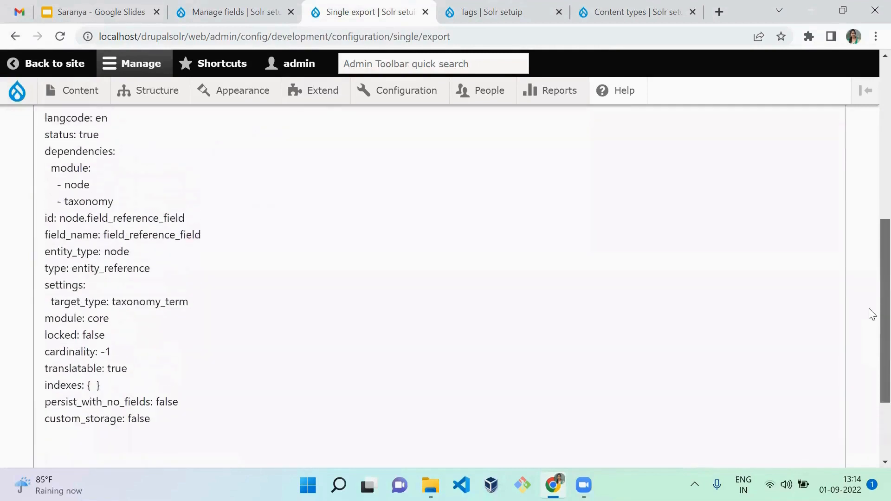
scroll(871, 310, down, 1)
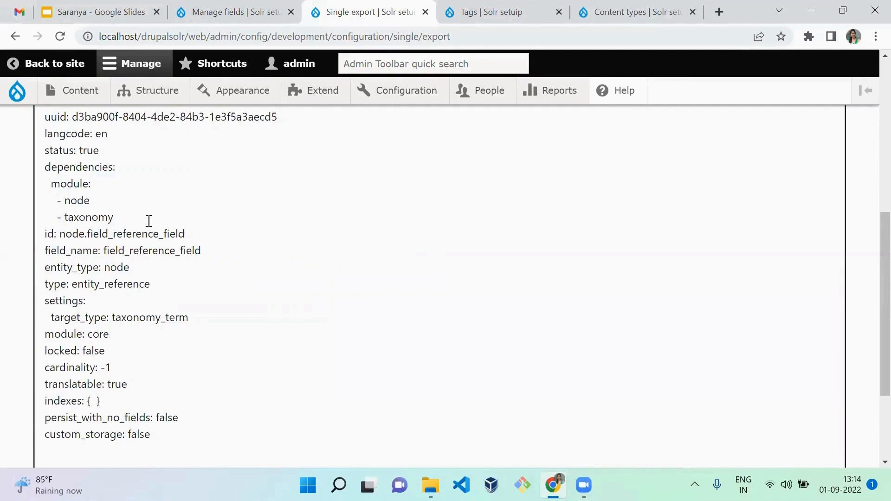
click(121, 369)
drag(94, 371, 102, 371)
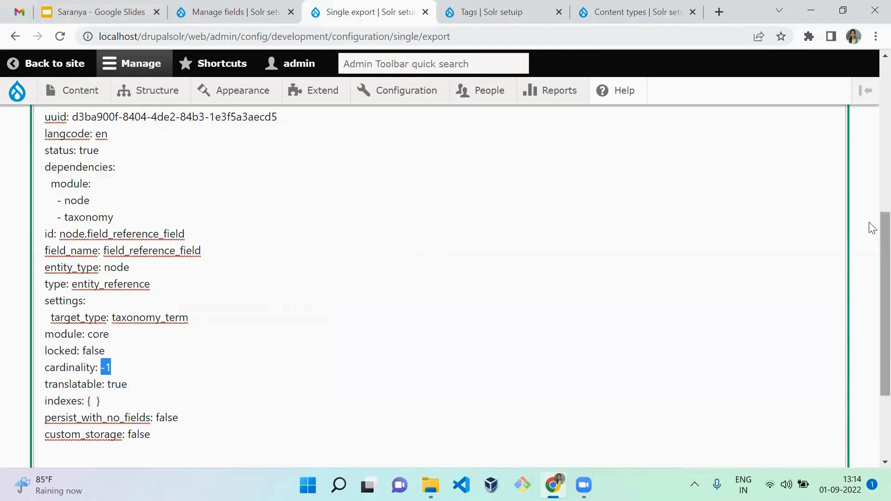
- Set the single export's configuration type to Field
scroll(872, 160, up, 2)
scroll(871, 160, up, 3)
click(149, 208)
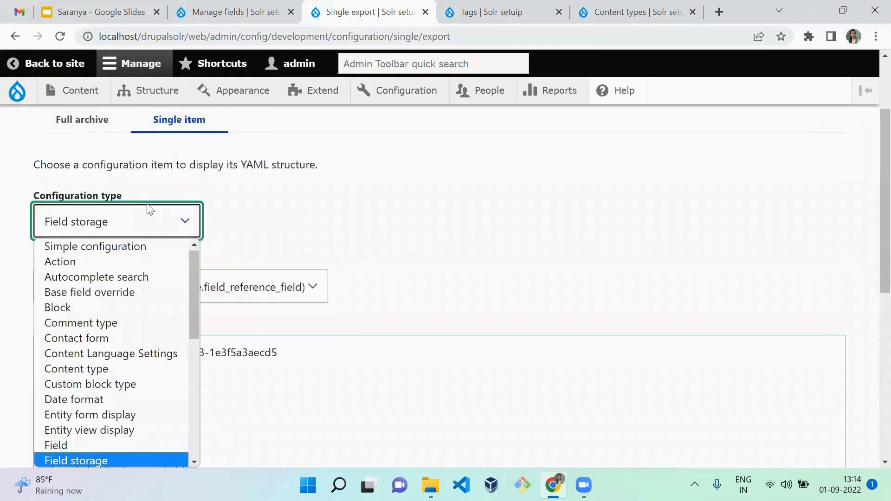
key(Down)
key(Up)
key(Up)
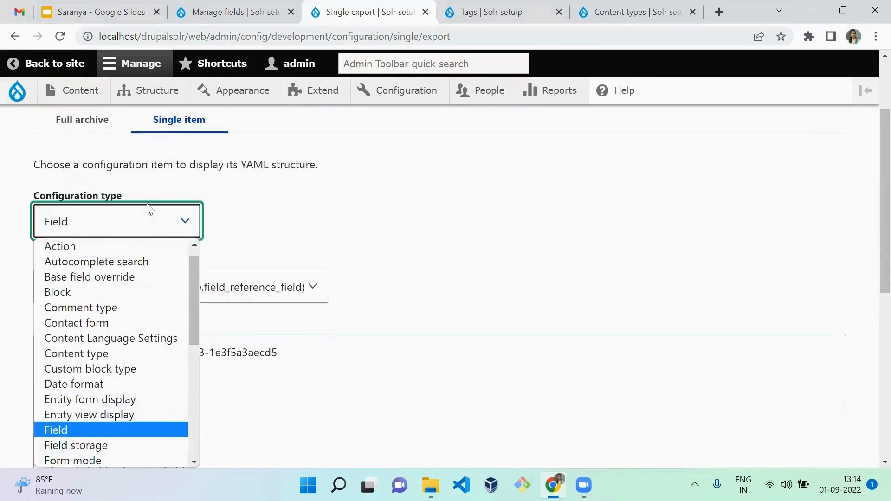
key(Return)
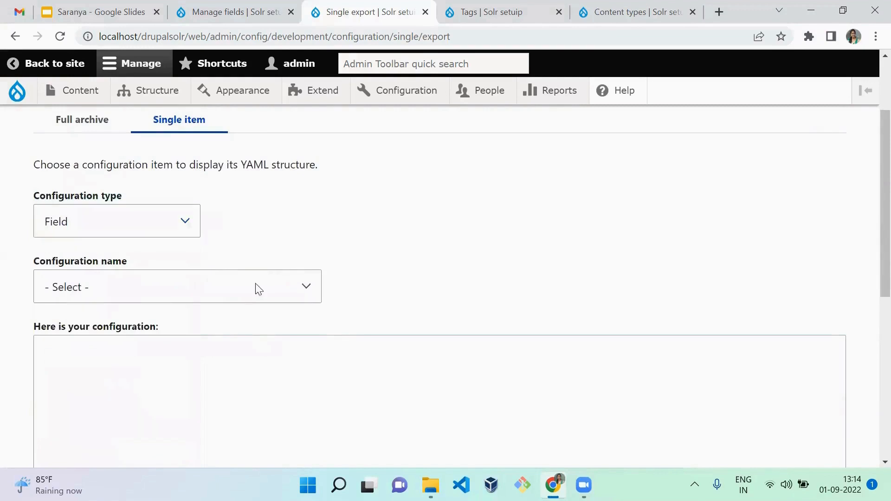
- Display the export configuration for the field named Reference field (node.d4drupal.field_reference_field)
click(253, 294)
key(r)
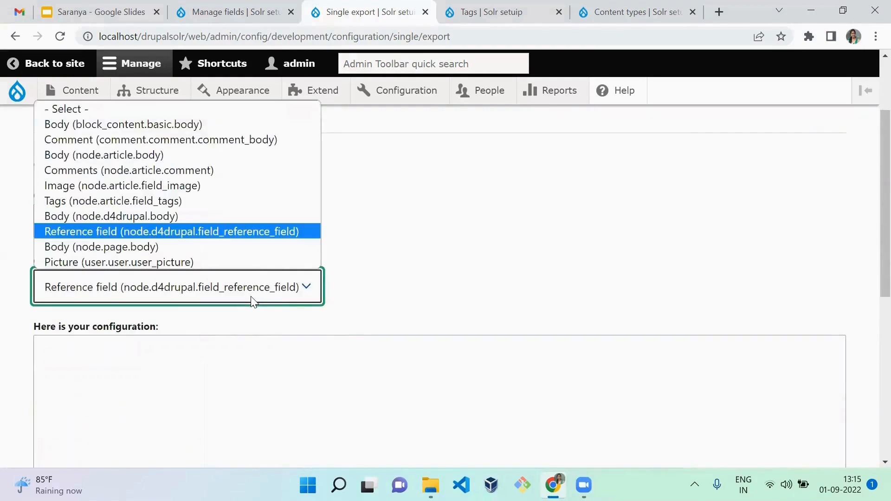
key(Return)
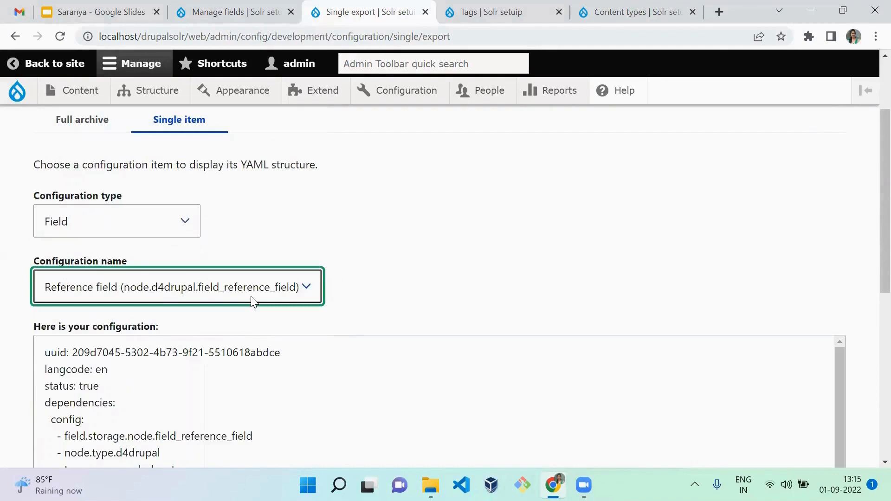
click(487, 292)
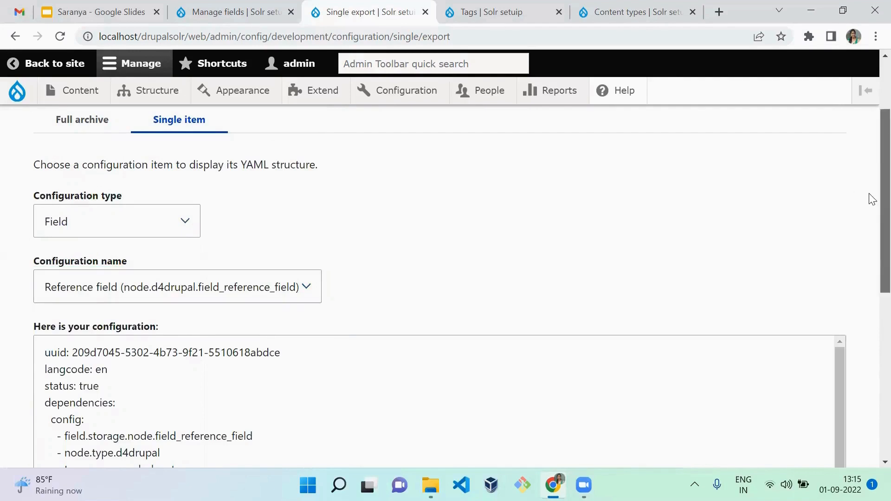
- Examine the Reference field's exported YAML and highlight the tags value under its target bundles
scroll(872, 214, down, 3)
scroll(872, 279, down, 3)
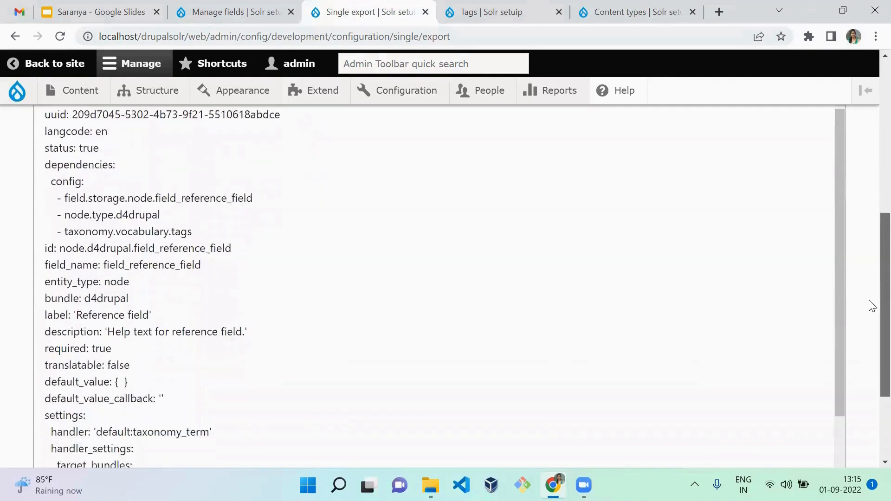
scroll(870, 337, down, 1)
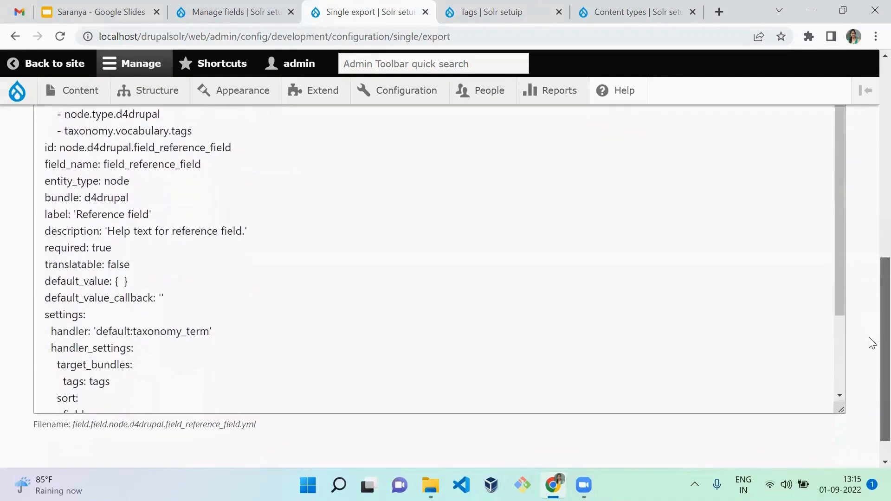
scroll(869, 332, up, 1)
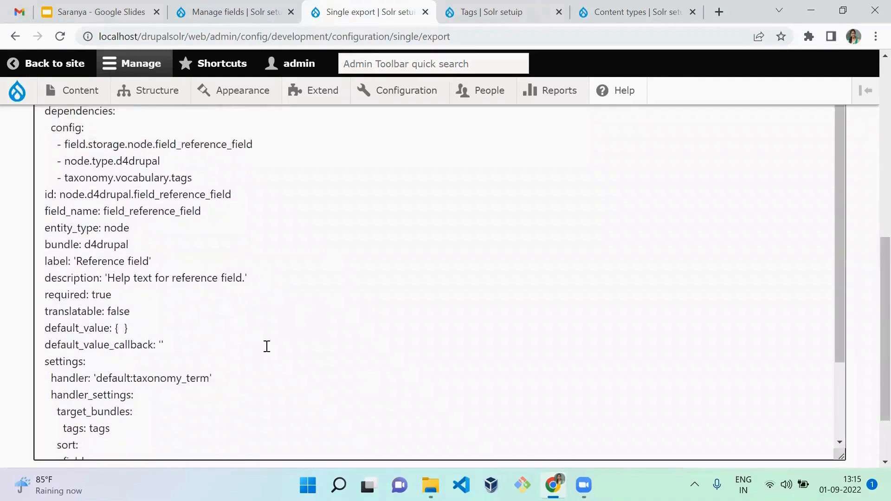
double_click(99, 431)
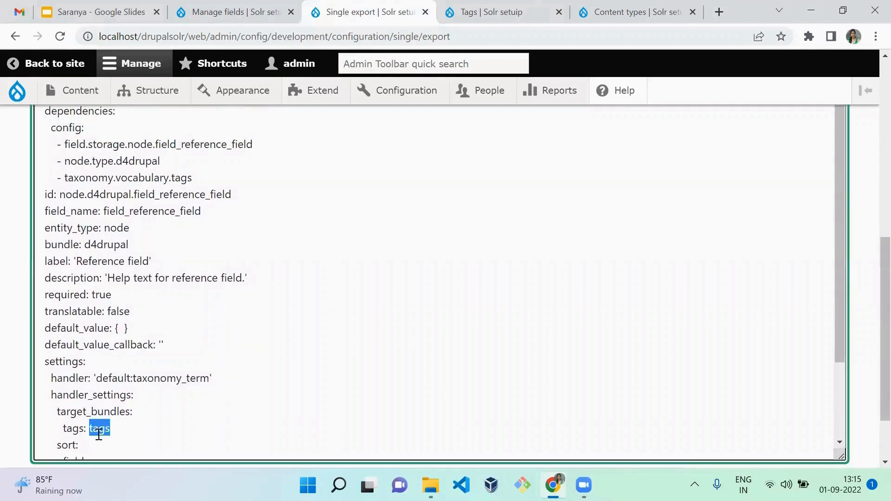
click(178, 425)
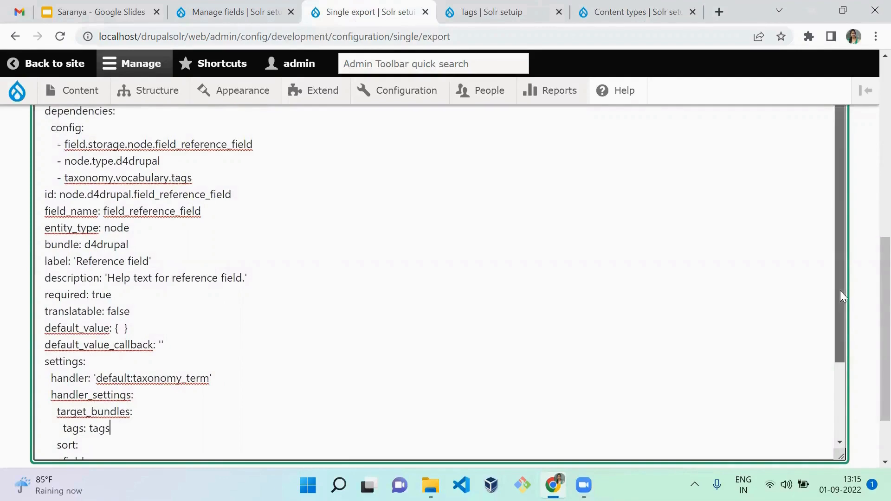
- Review the sort, auto-create and field type entries at the end of the Reference field's YAML, and return to the export selectors
drag(840, 291, 831, 381)
right_click(155, 395)
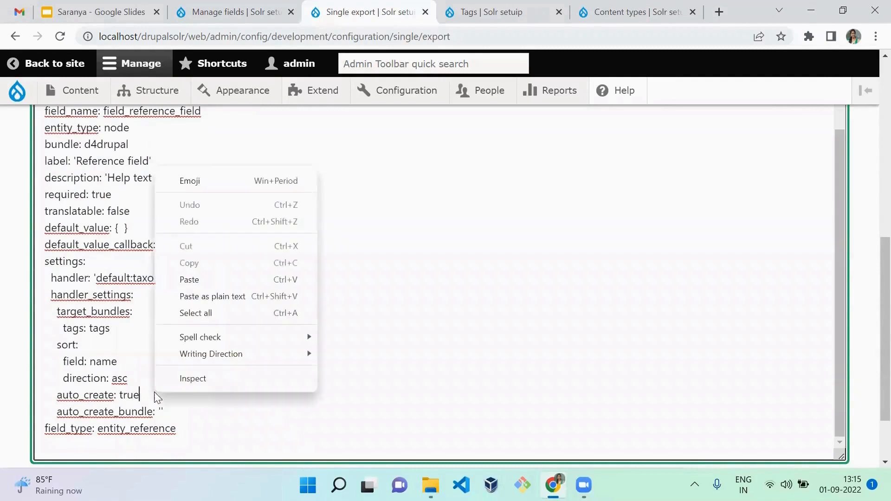
click(156, 439)
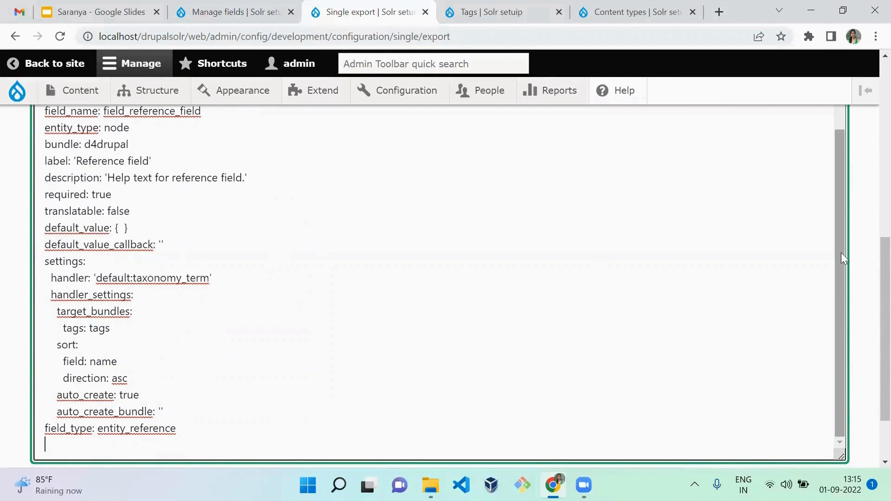
drag(836, 254, 835, 158)
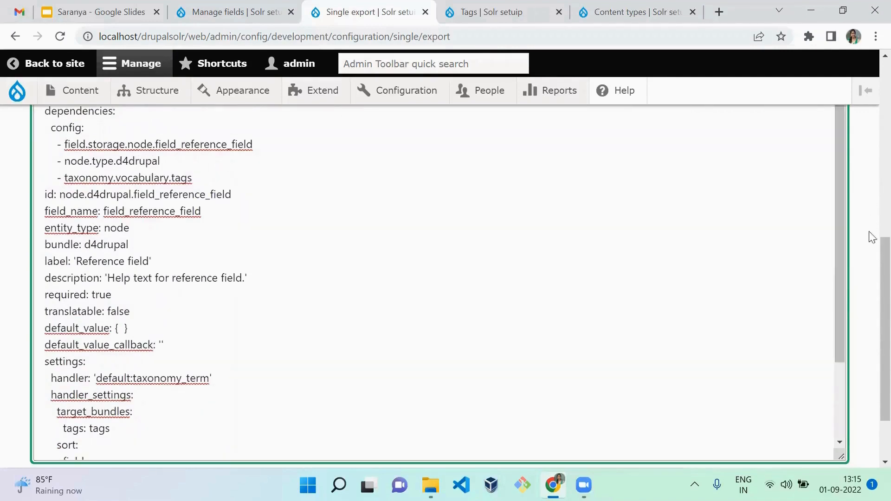
drag(872, 242, 871, 74)
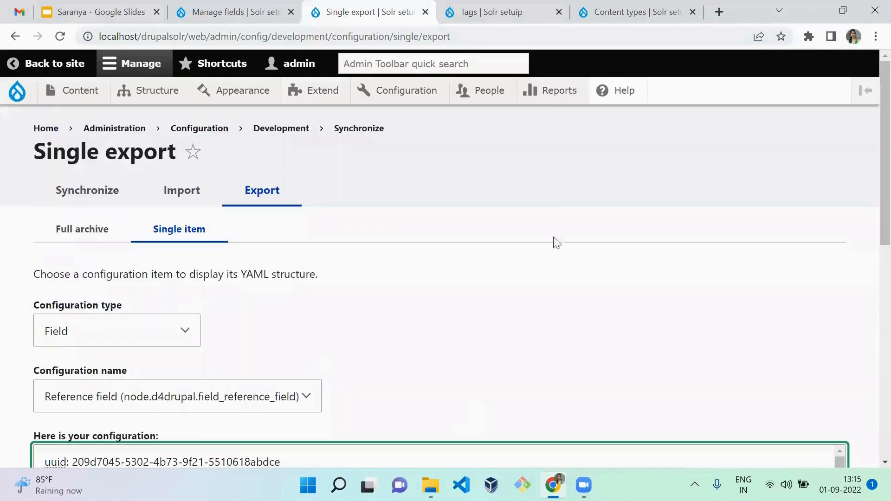
click(475, 272)
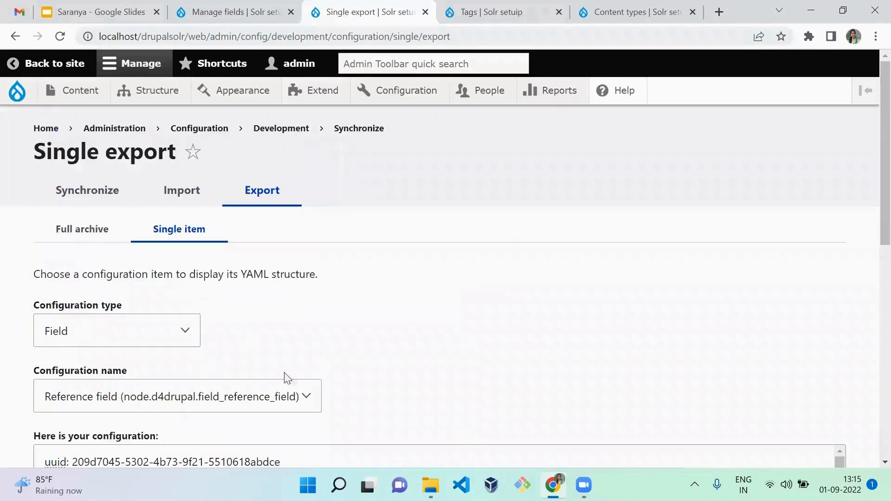
- Open the D4Drupal content type's form display settings to view its field widgets
click(236, 5)
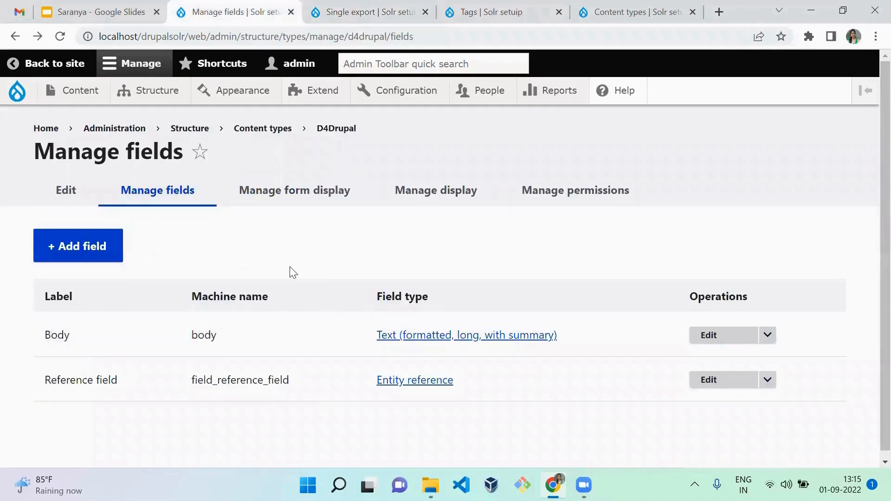
drag(290, 267, 301, 187)
click(301, 186)
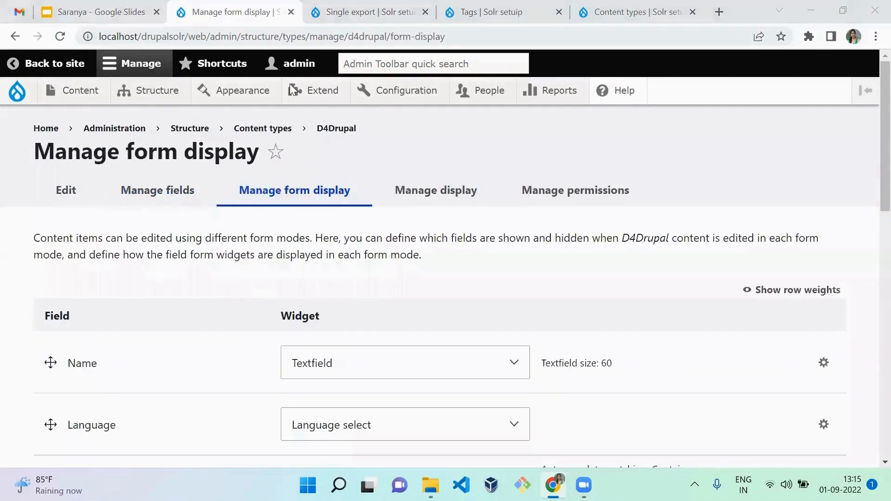
- Set the single export's configuration type to Entity form display
key(ctrl+Tab)
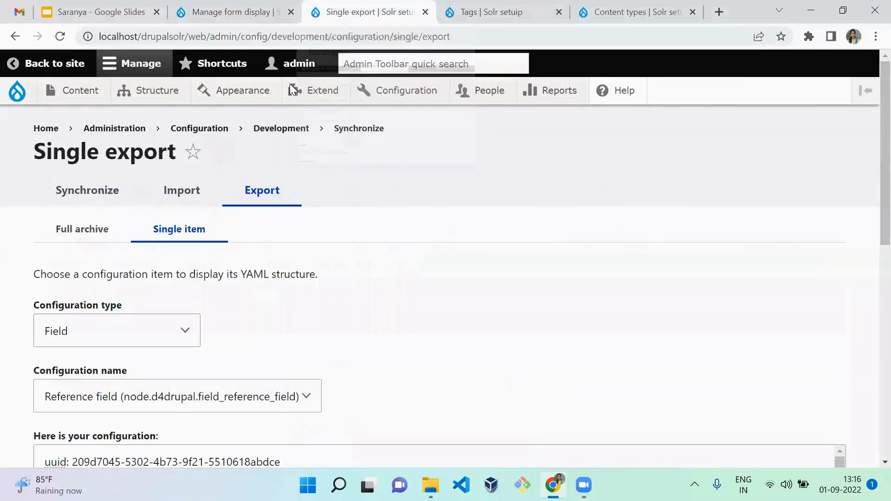
click(149, 336)
key(Up)
key(Up)
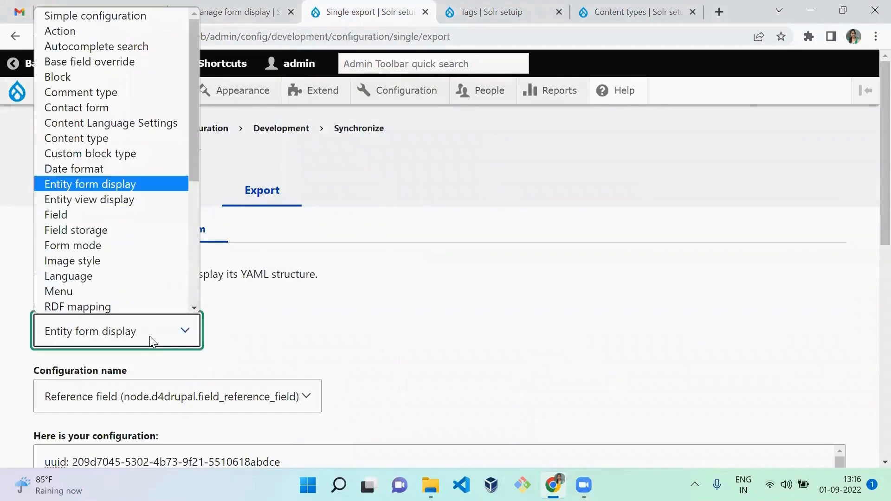
key(Return)
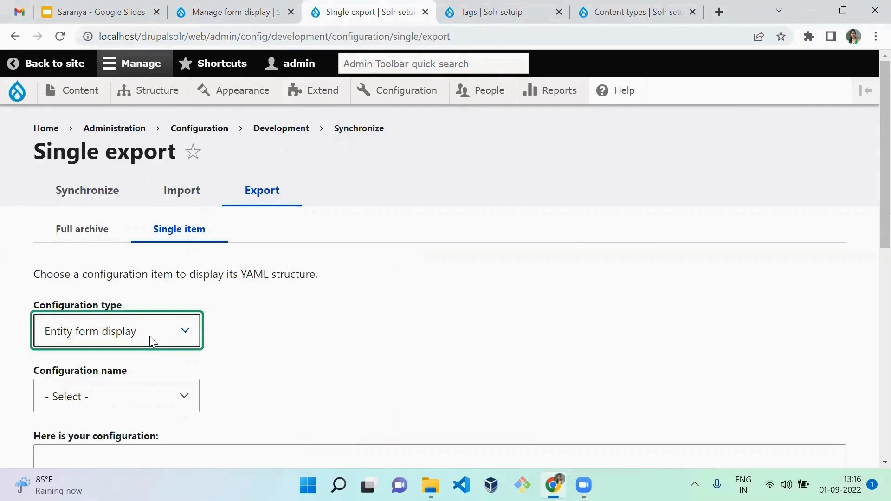
- Choose node.d4drupal.default as the entity form display configuration to export
click(374, 383)
scroll(870, 268, down, 1)
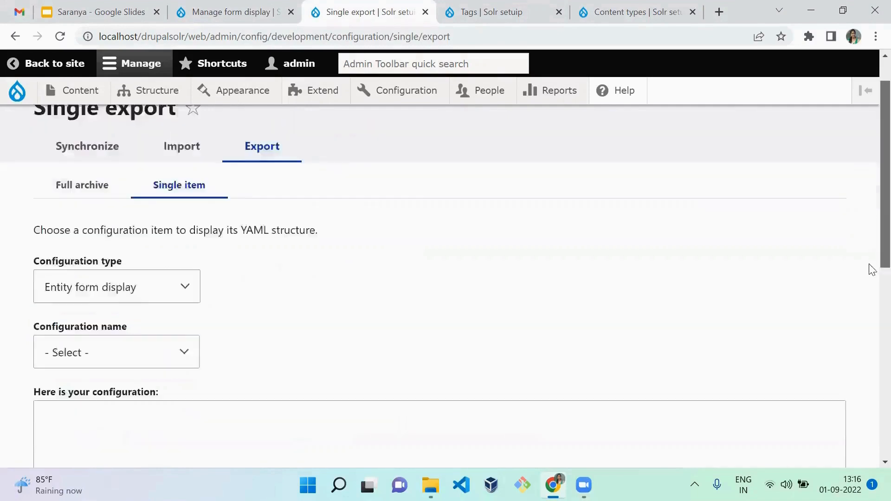
scroll(871, 269, down, 3)
click(144, 219)
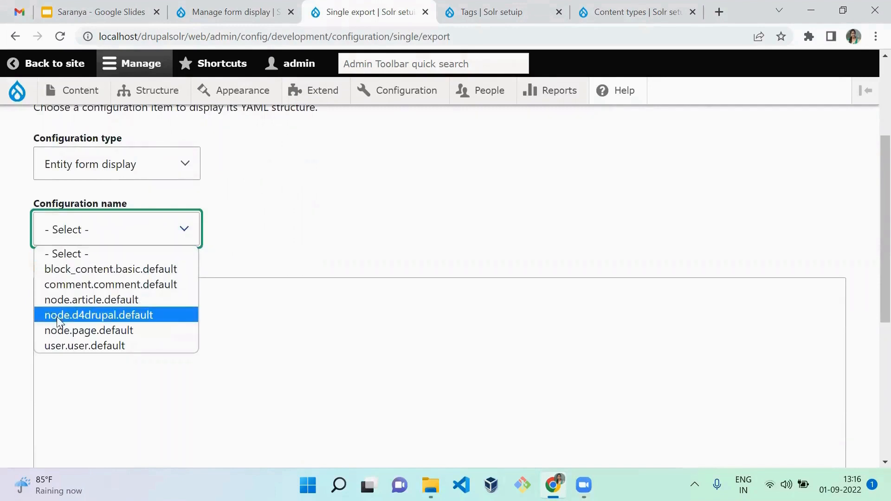
click(101, 319)
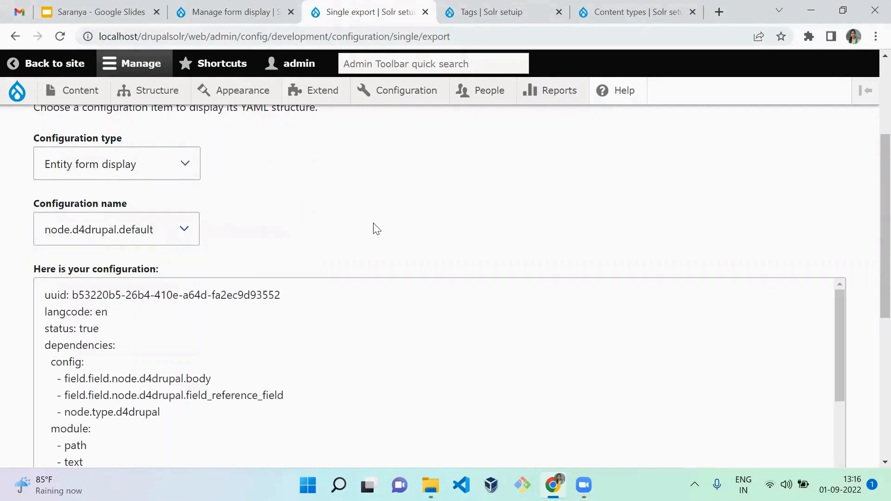
- Review the exported form display YAML down to its end and highlight the promote and sticky entries under hidden
drag(881, 202, 871, 349)
click(138, 337)
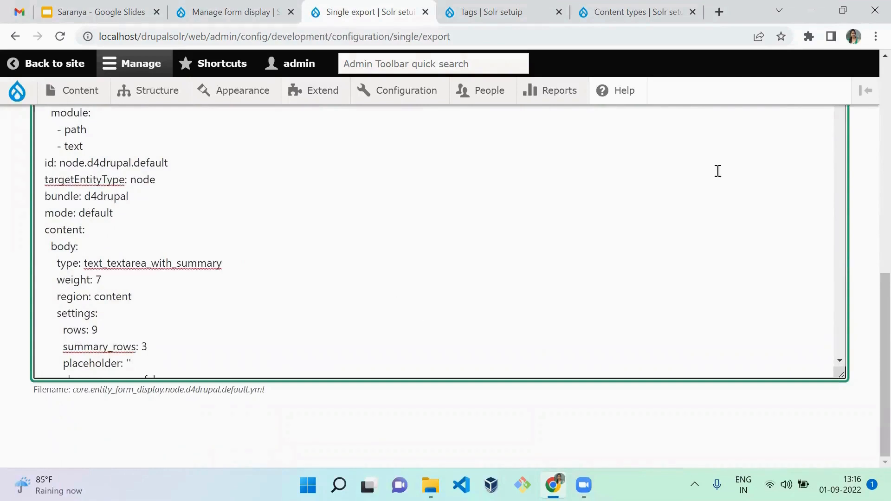
click(839, 214)
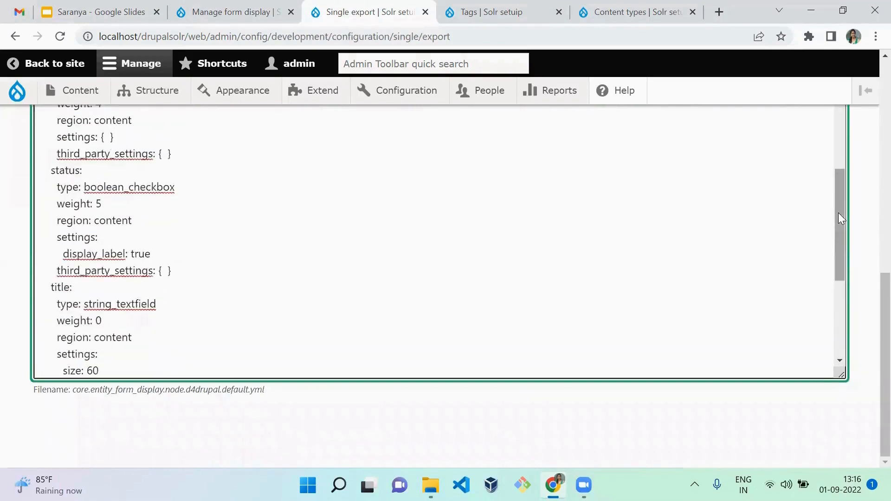
drag(839, 201, 868, 366)
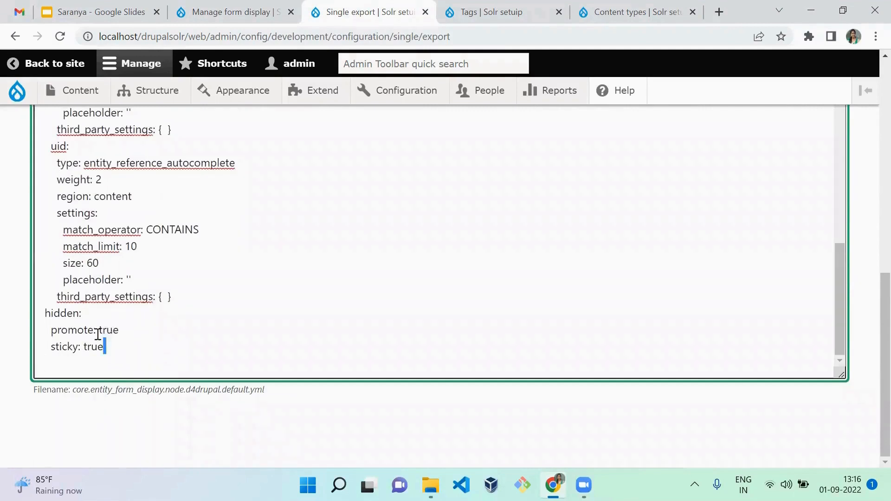
drag(104, 347, 42, 324)
double_click(43, 319)
click(85, 328)
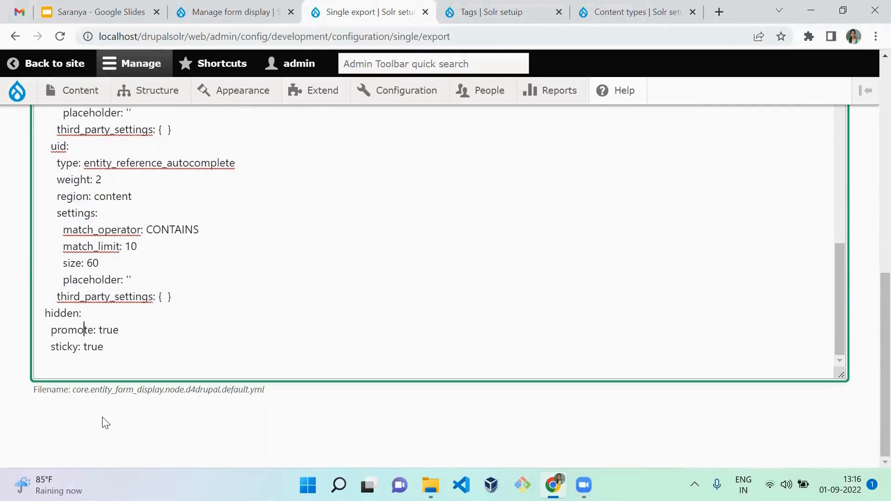
- Highlight the form display export's YAML filename and return to the export selectors
drag(73, 390, 218, 395)
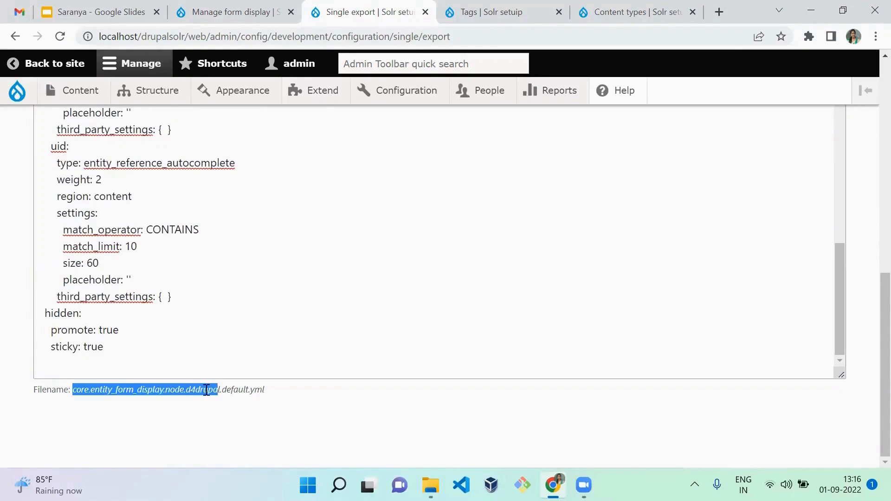
click(352, 391)
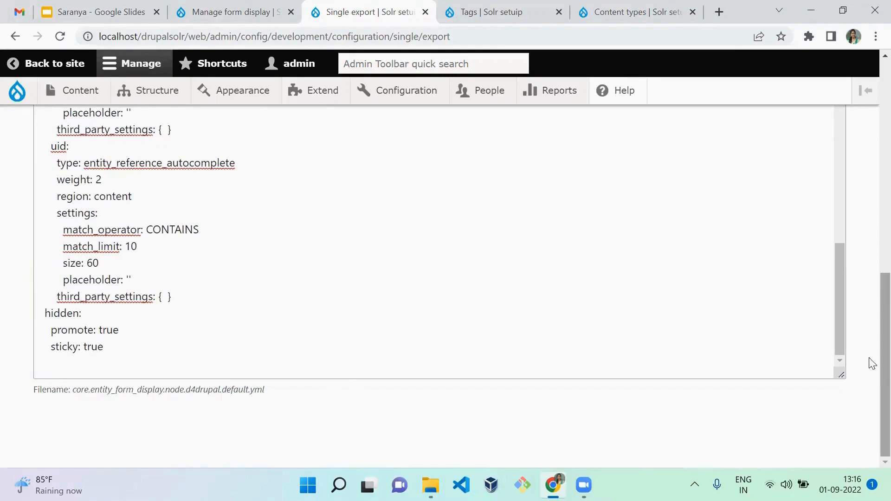
drag(871, 363, 869, 139)
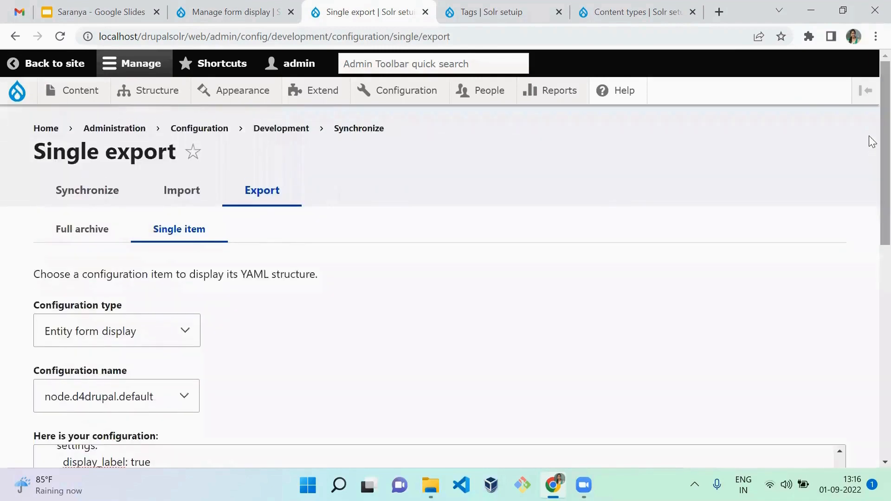
- Open the D4Drupal content type's Manage display settings to view its default display
click(228, 9)
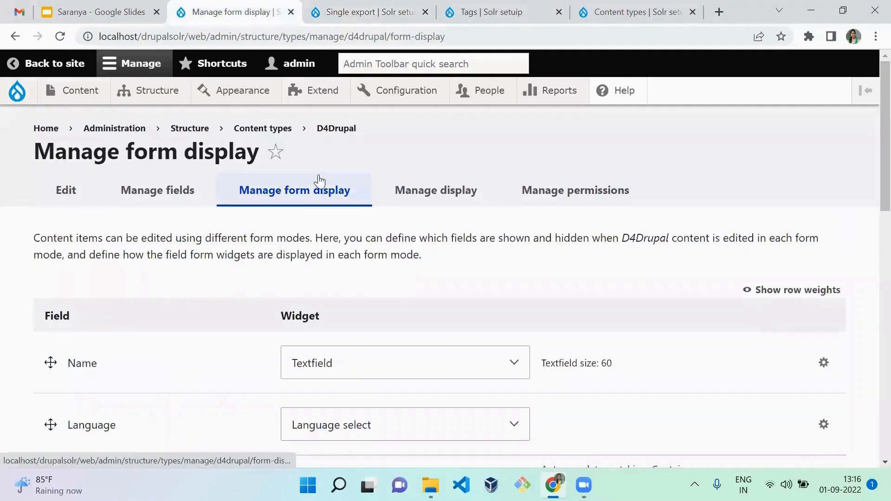
click(432, 200)
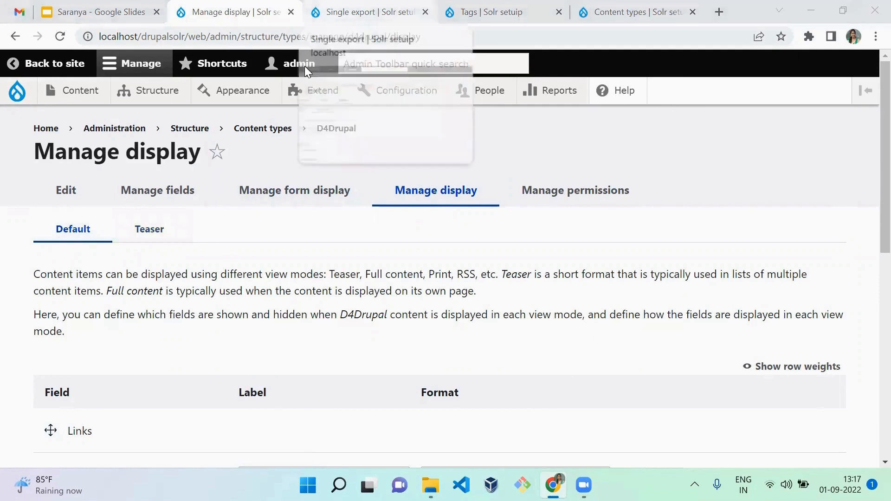
- Return to the single export page and set the configuration type to Entity view display
click(362, 13)
click(128, 319)
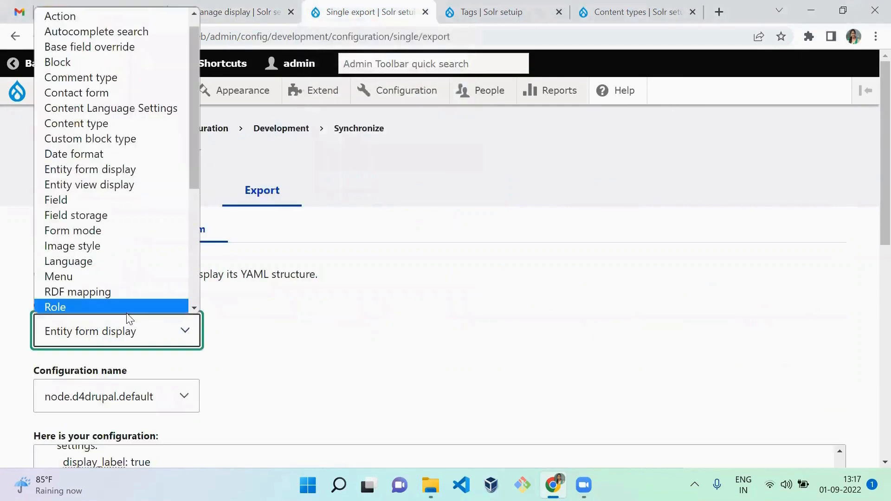
key(Up)
key(Up)
key(Up)
key(Up)
key(Up)
key(Up)
key(Up)
key(Up)
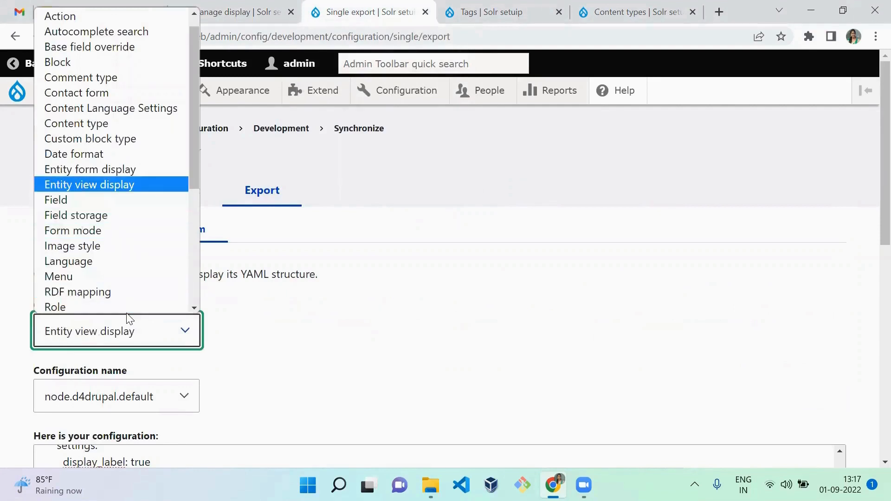
key(Return)
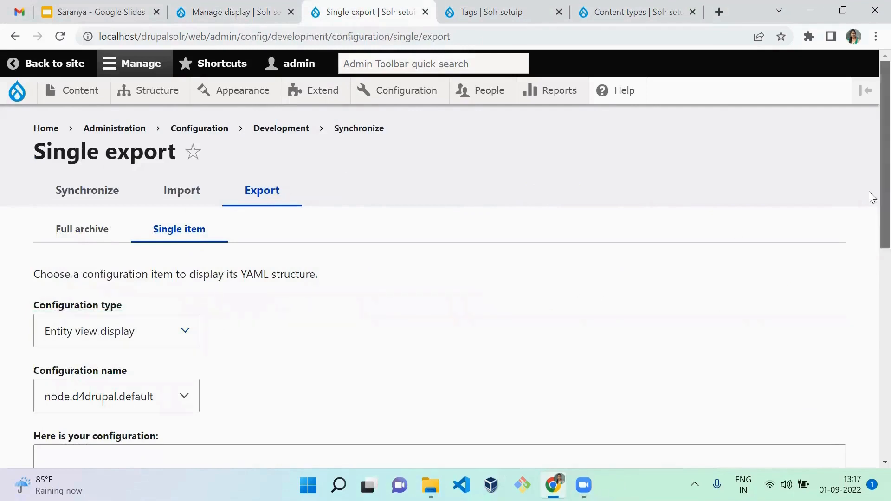
- Load the node.d4drupal.default view display's YAML, switching to node.d4drupal.teaser and back to refresh the export
scroll(869, 195, down, 3)
click(139, 235)
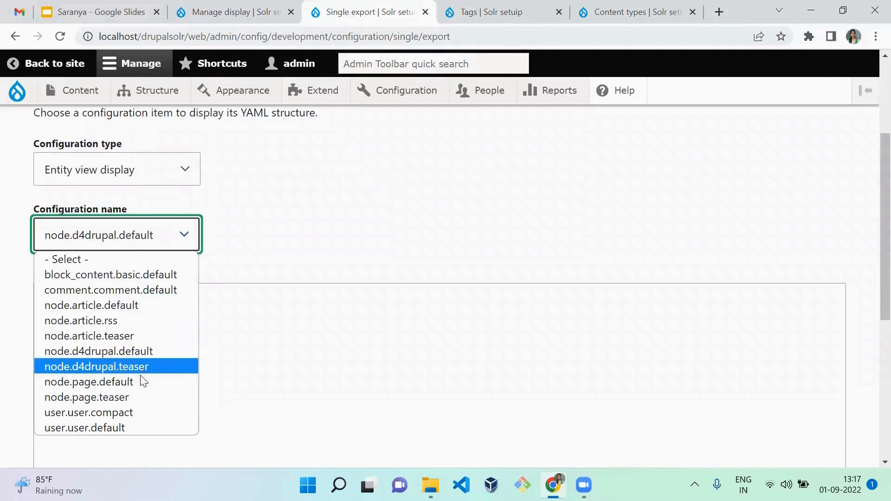
click(150, 351)
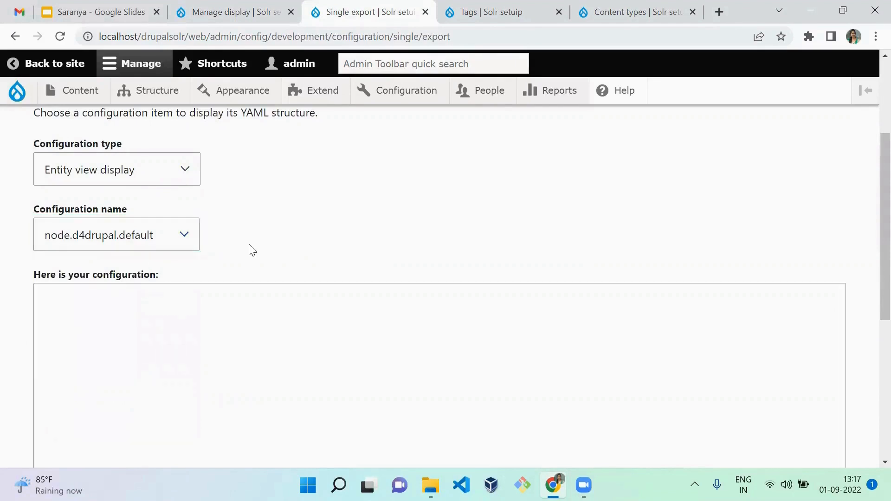
click(127, 225)
key(Down)
key(Return)
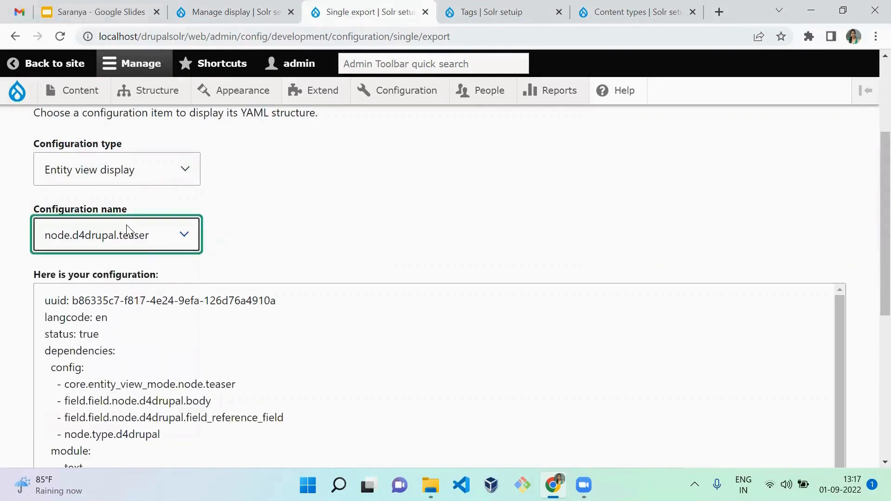
click(143, 244)
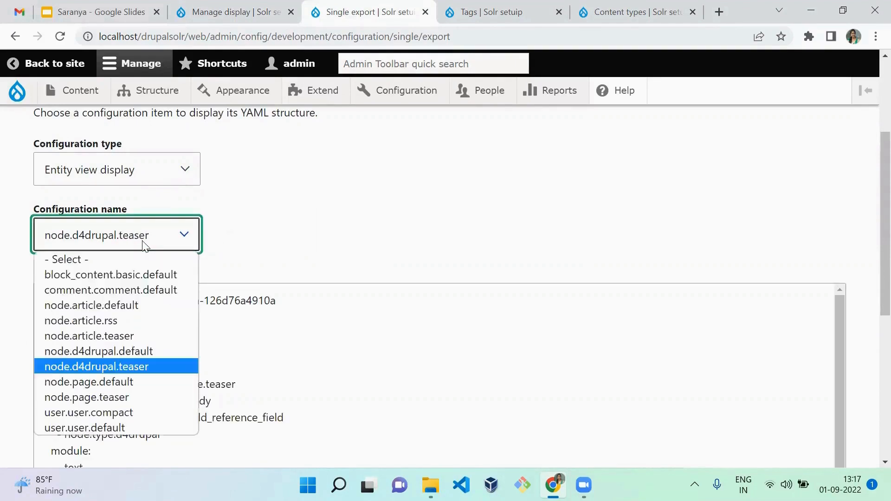
click(145, 351)
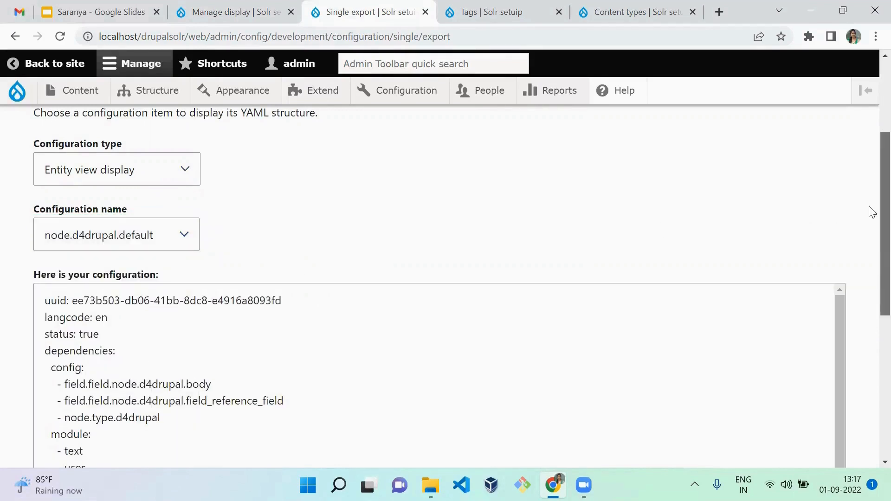
- Review the default view display's exported YAML and return to the configuration selectors
scroll(872, 284, down, 3)
scroll(870, 325, down, 4)
scroll(869, 278, up, 6)
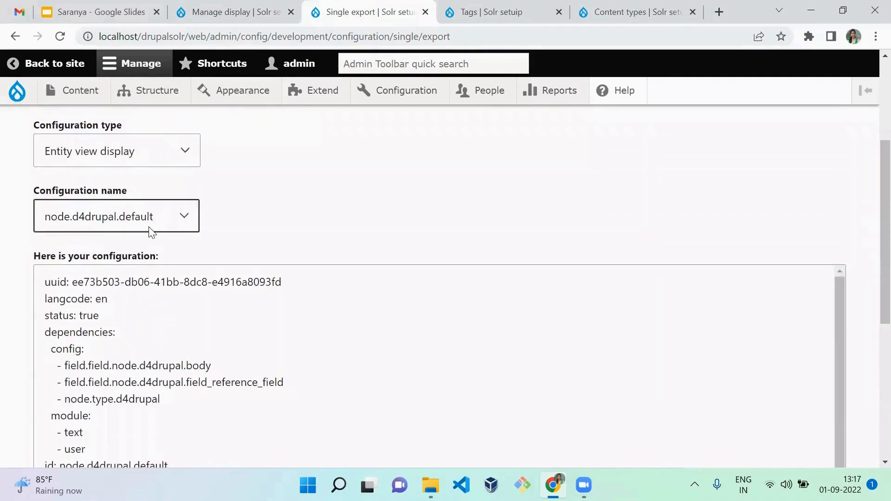
- Switch the exported view display to node.d4drupal.teaser and review its YAML
click(152, 230)
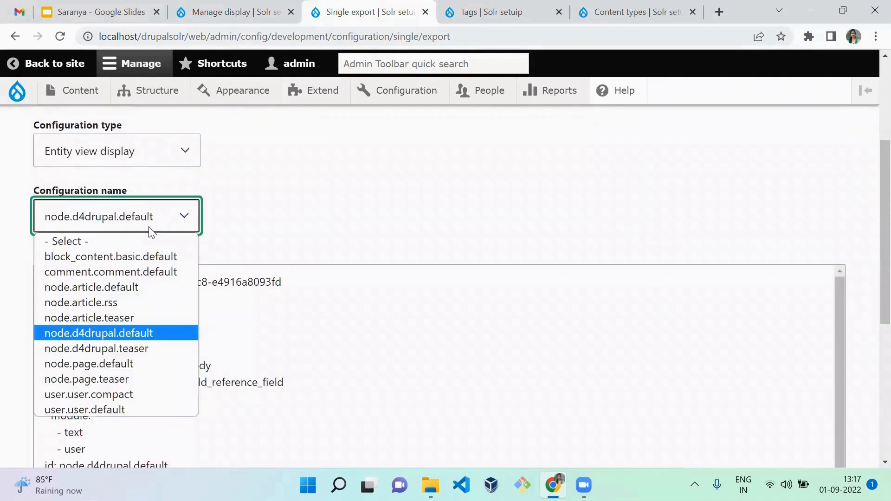
click(134, 348)
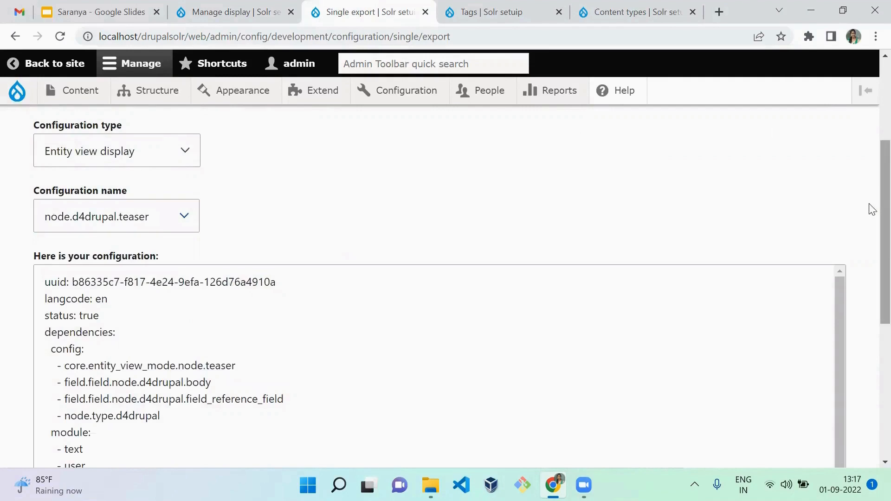
scroll(871, 209, down, 5)
scroll(869, 361, up, 5)
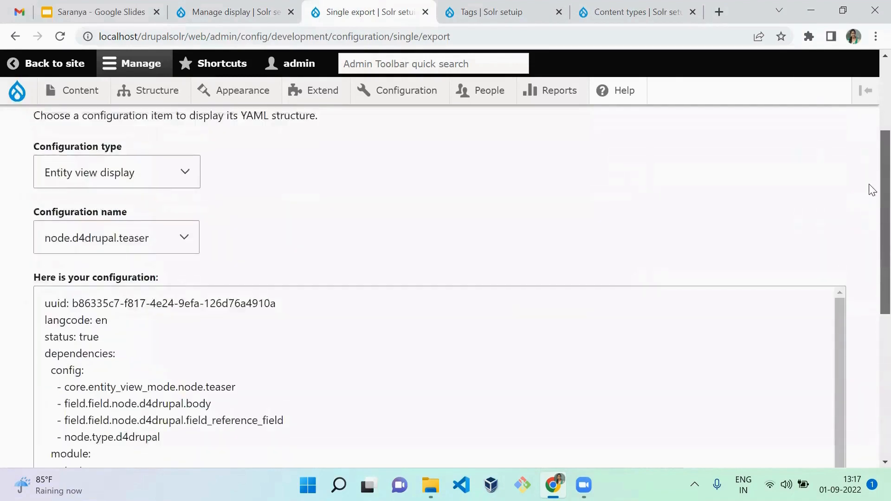
scroll(870, 176, up, 2)
- Open the D4Drupal content type's permission settings, and go back to the single export page
click(212, 9)
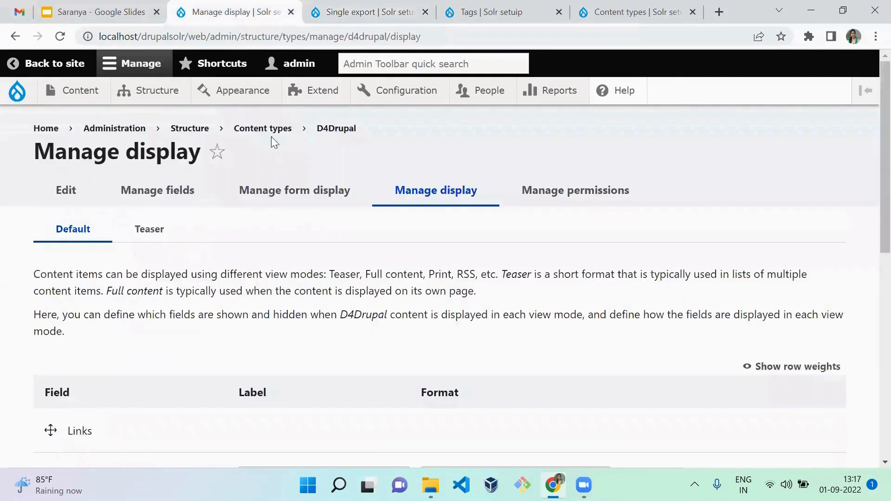
click(570, 184)
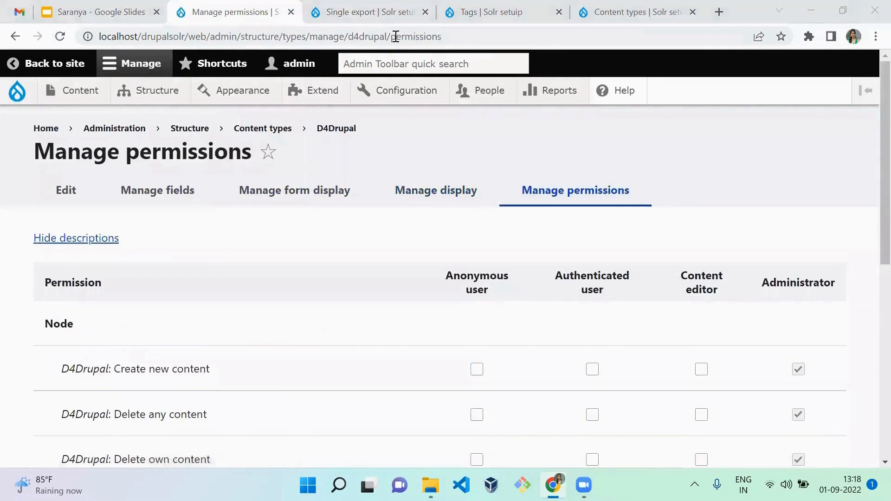
key(ctrl+Tab)
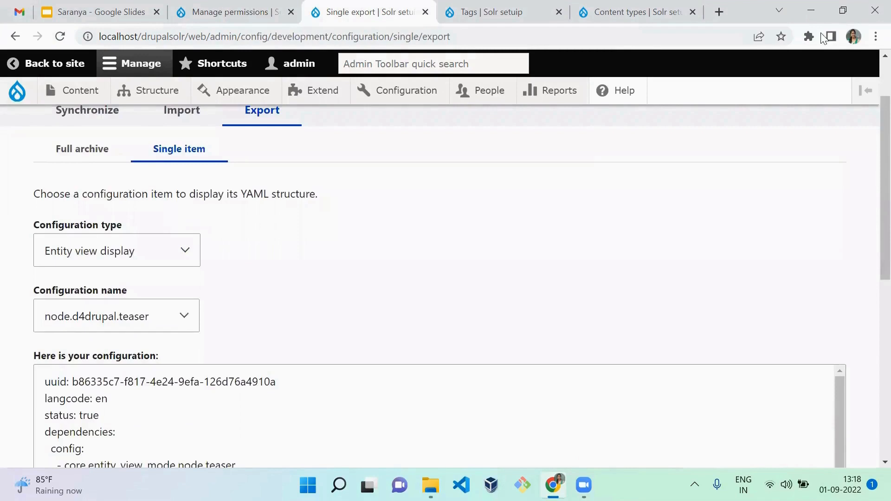
click(821, 33)
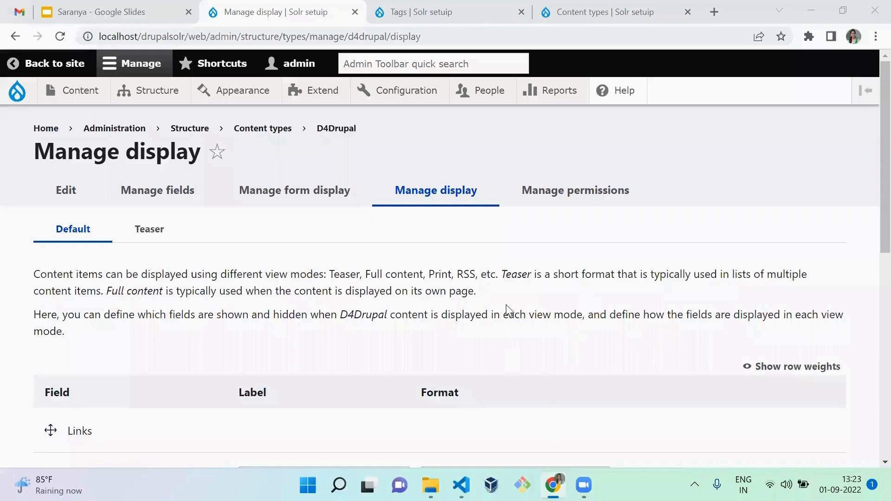
- Open the D4Drupal content type's permissions and examine its create, delete, edit and revision permissions for each user role
click(576, 191)
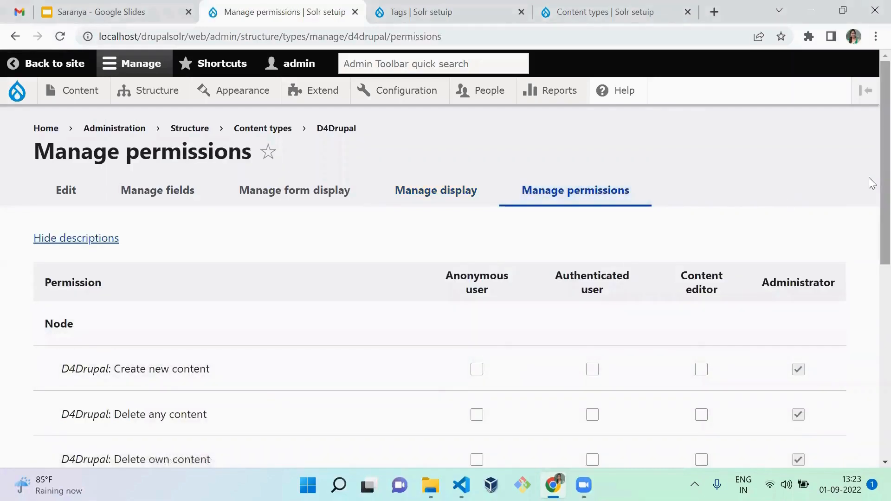
scroll(870, 246, down, 6)
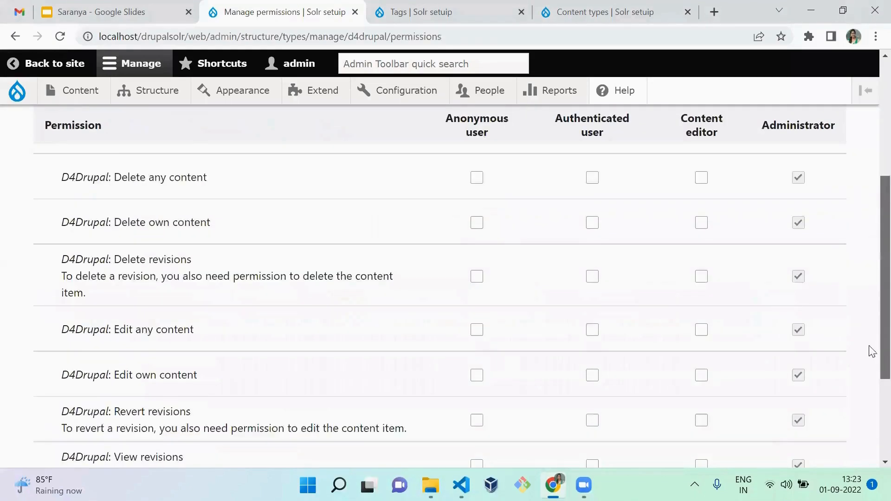
scroll(870, 269, up, 5)
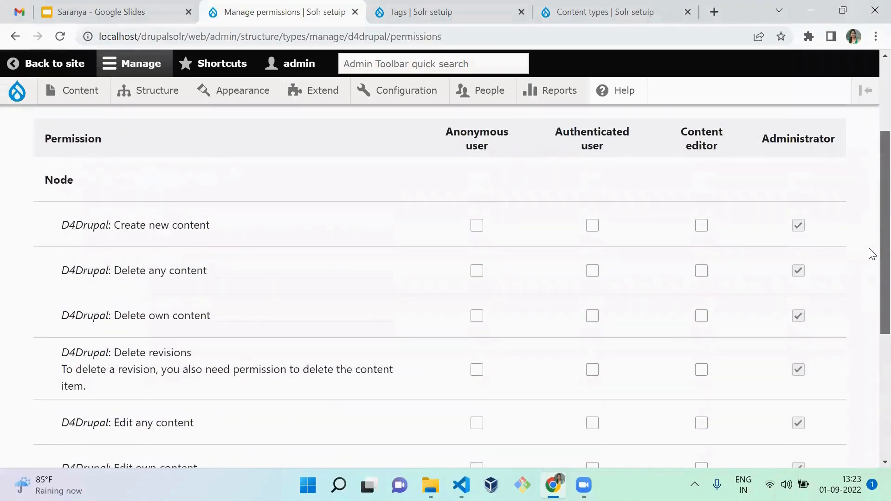
scroll(870, 279, down, 2)
scroll(871, 299, down, 1)
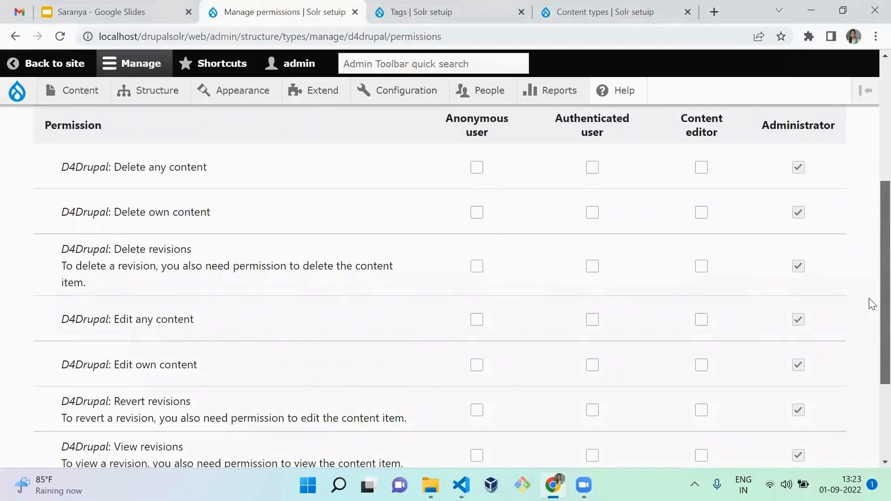
scroll(871, 315, down, 3)
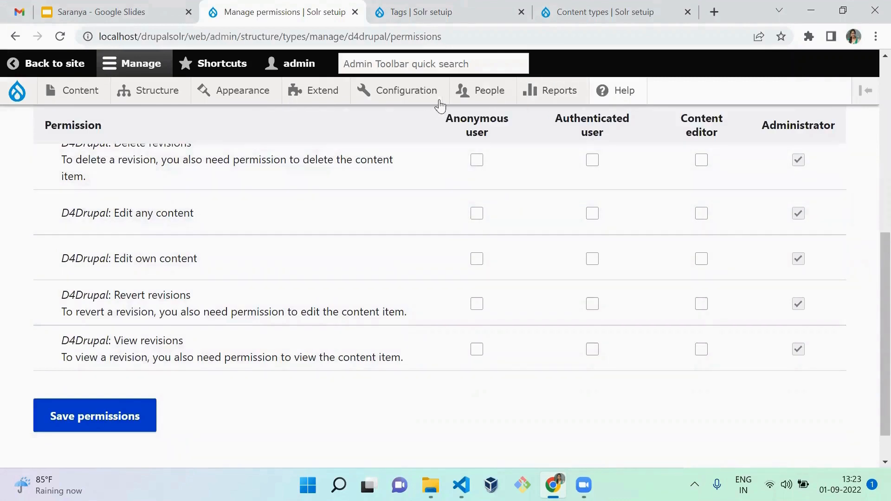
- Open the Anonymous user role's permissions in a separate browser tab and switch to it
mouse_move(482, 99)
mouse_move(569, 173)
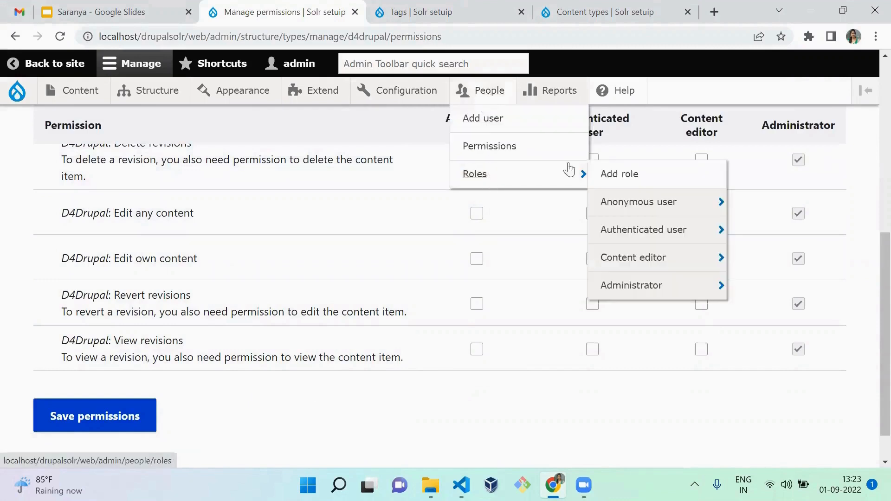
mouse_move(647, 213)
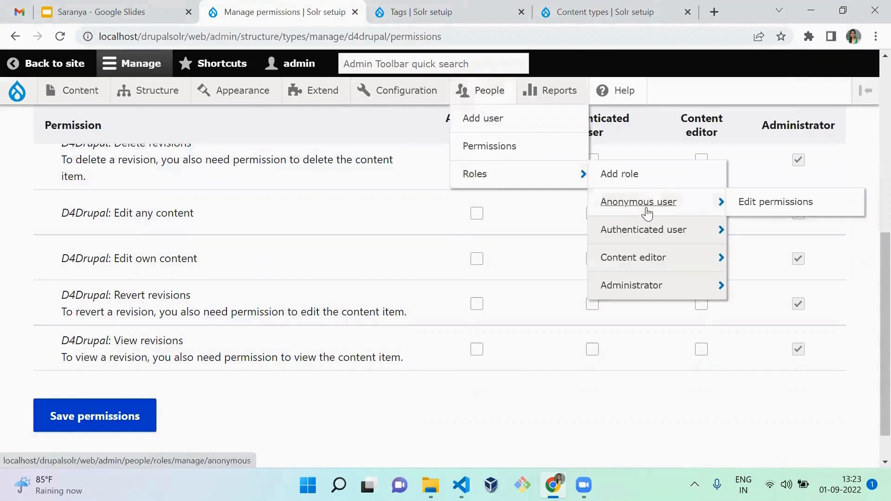
middle_click(748, 214)
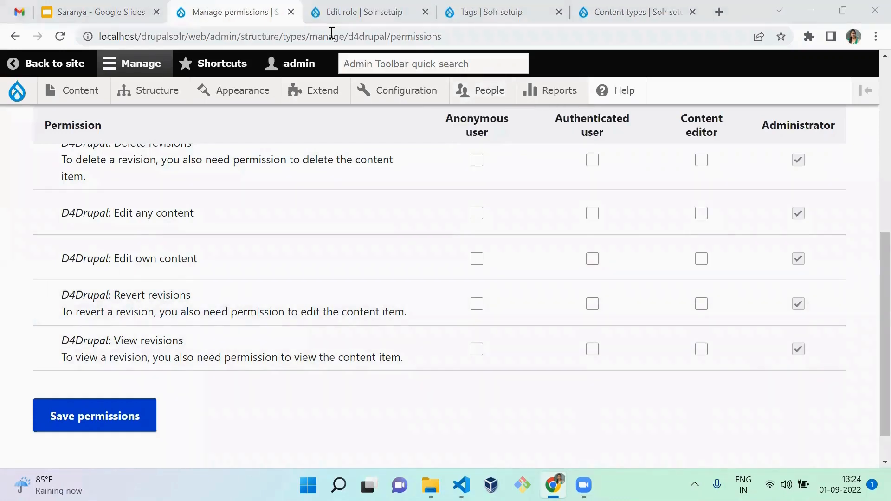
click(344, 16)
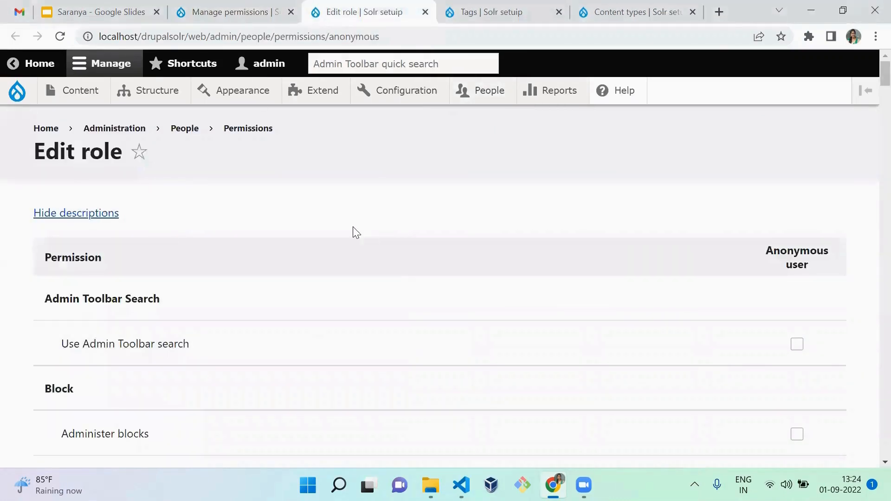
- Search the Anonymous user permissions page for "edit any" and locate the D4Drupal: Edit any content permission
key(ctrl+f)
text(edit )
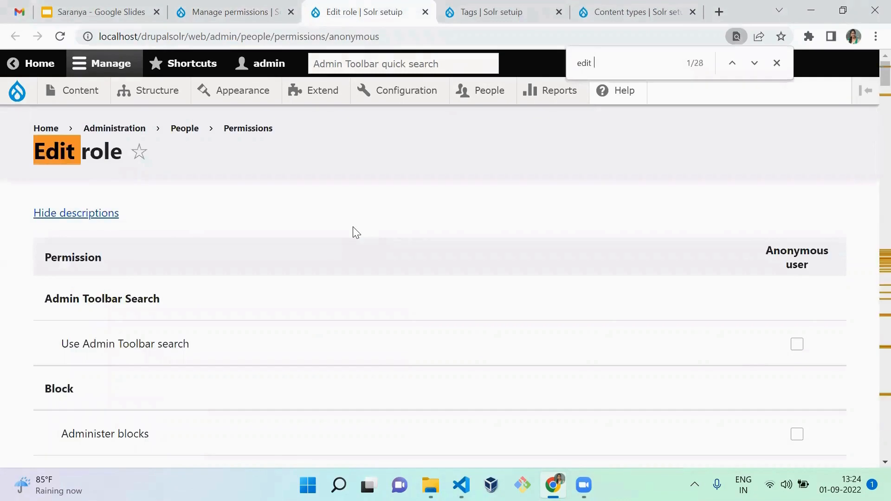
text(any)
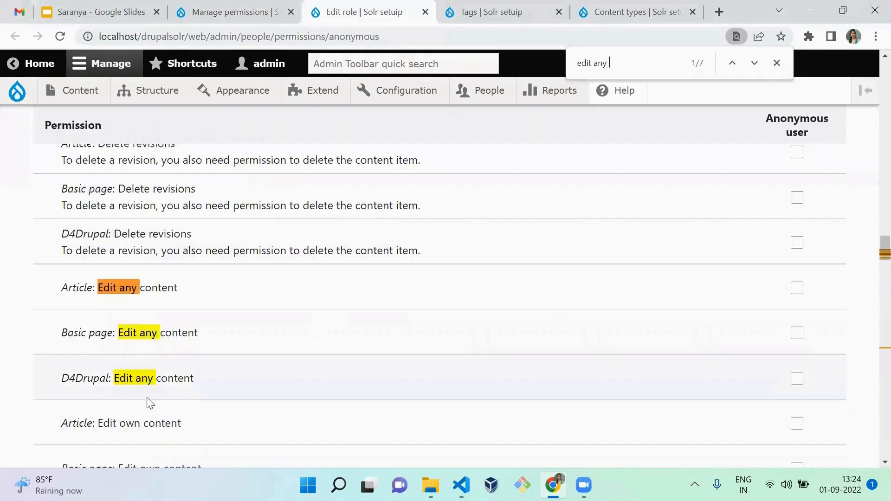
double_click(91, 378)
key(Escape)
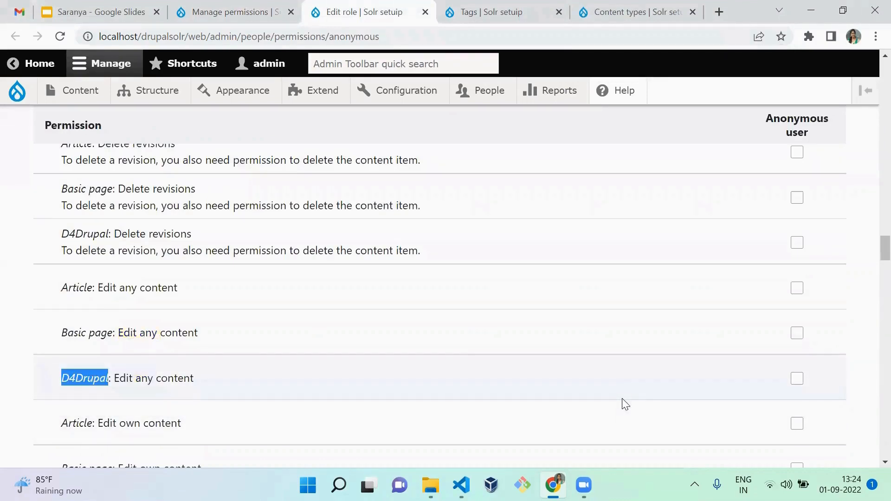
- Grant the Anonymous user role the D4Drupal: Edit any content permission in the content type's permissions and save
click(231, 10)
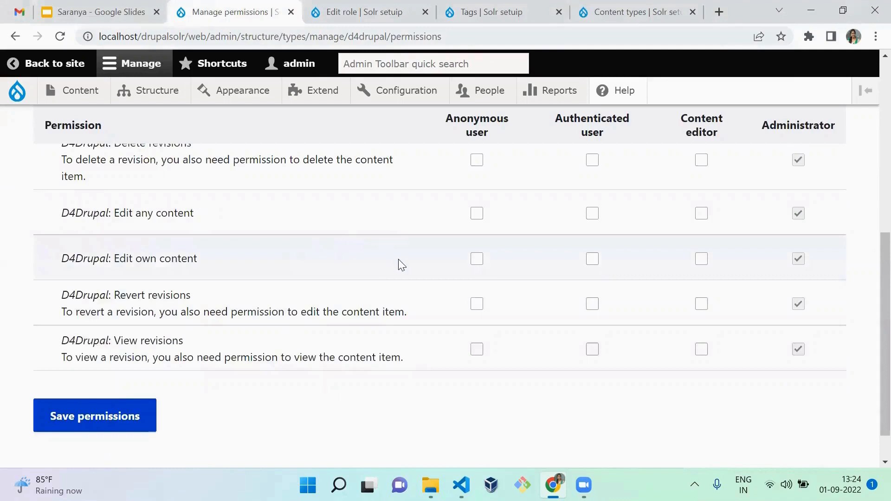
click(477, 213)
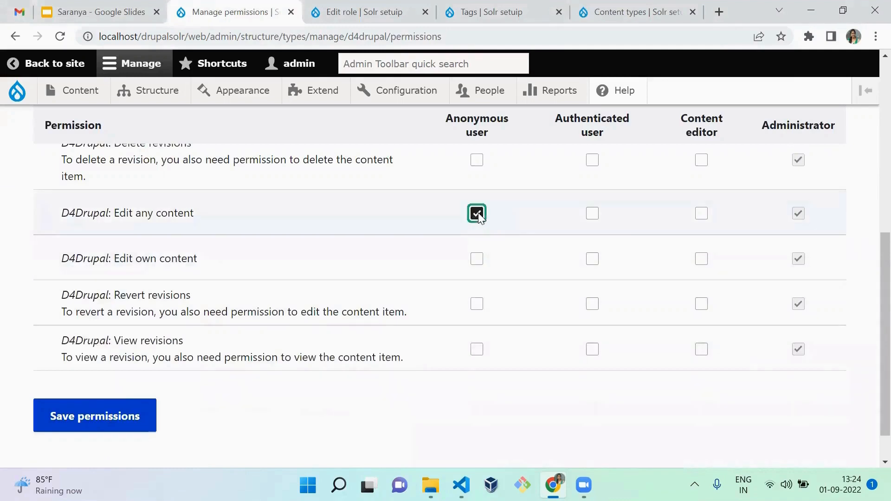
click(132, 420)
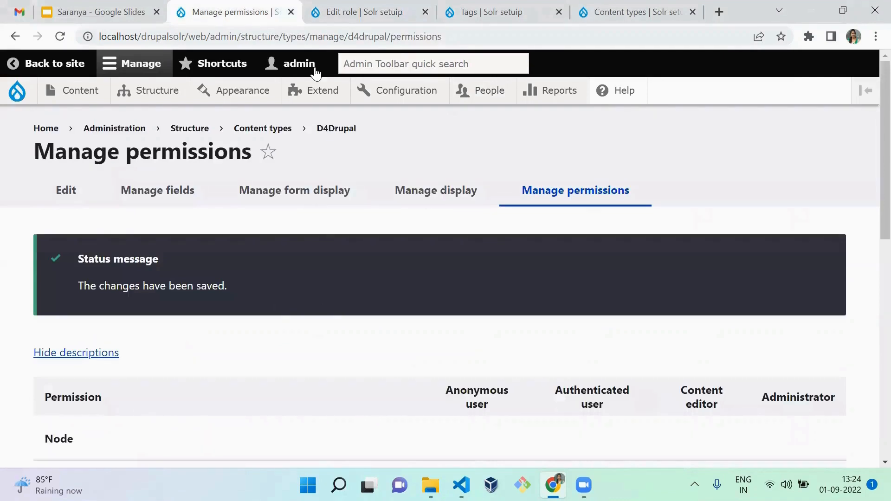
- Reload the Anonymous user role's permissions to check D4Drupal: Edit any content, and return to the content type's permission table
key(ctrl+Tab)
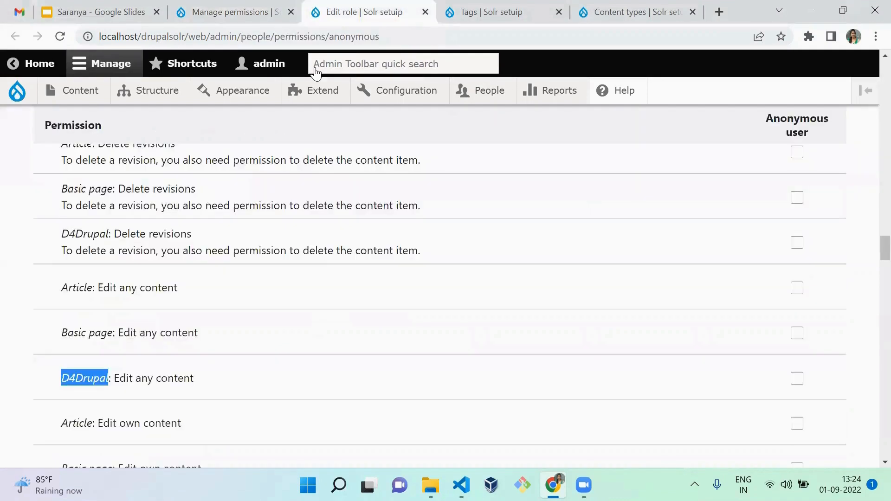
key(F5)
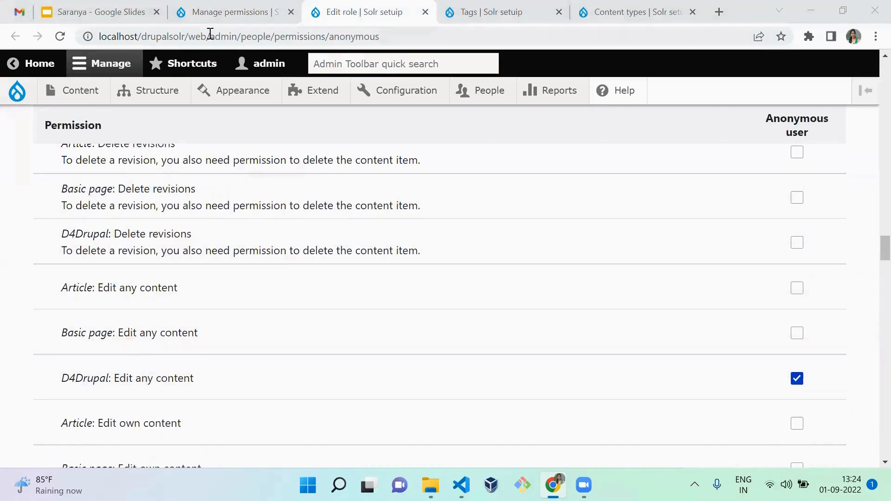
click(231, 14)
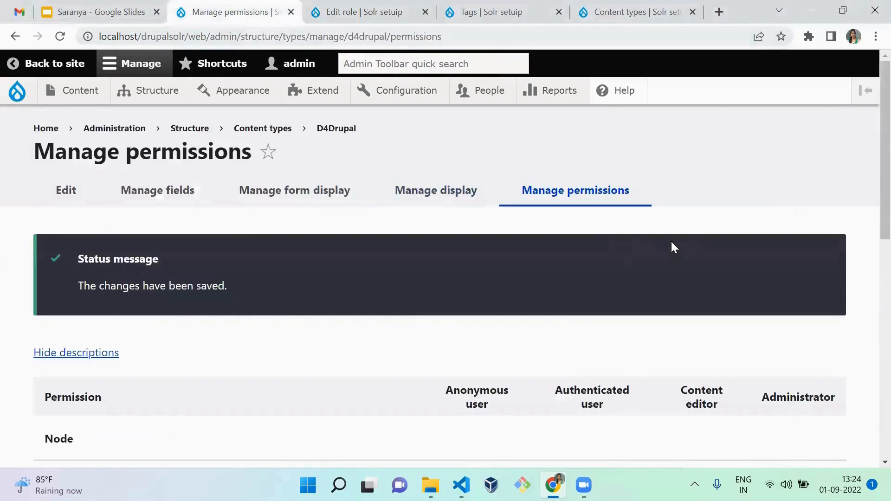
drag(869, 175, 872, 374)
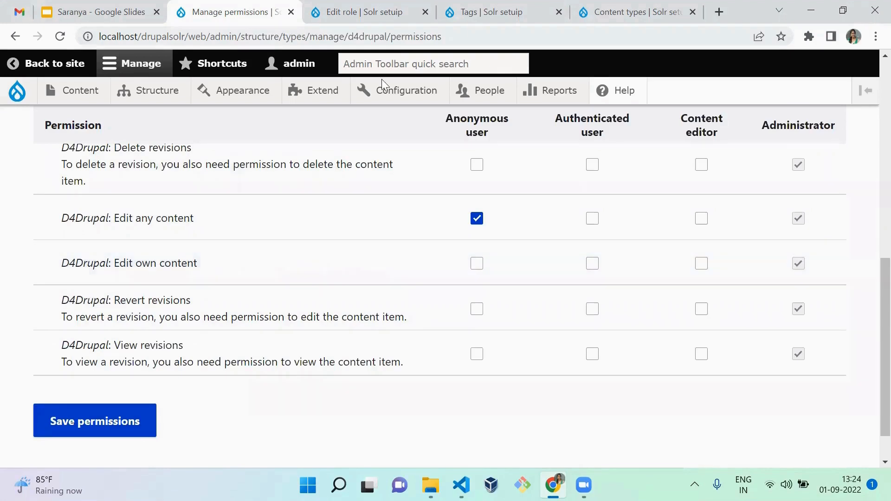
- Open the single item configuration export page in the tab that holds the Tags vocabulary
key(ctrl+Tab)
key(ctrl+Tab)
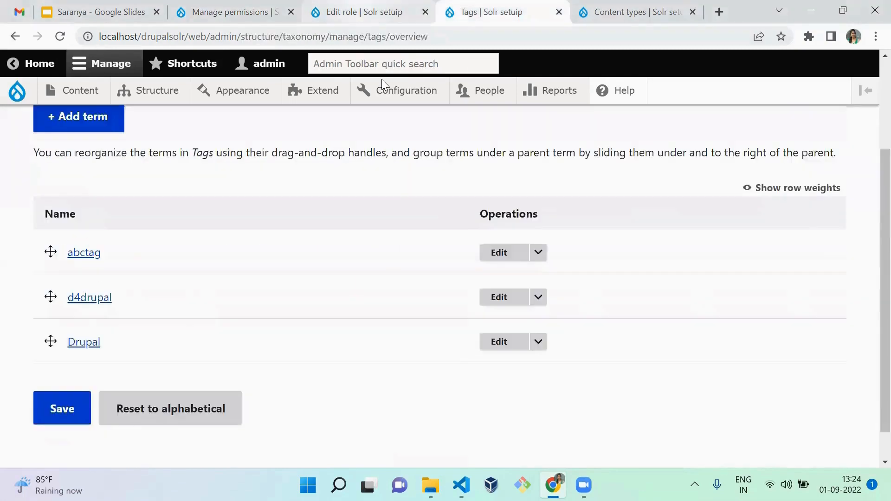
key(ctrl+Tab)
key(ctrl+Tab)
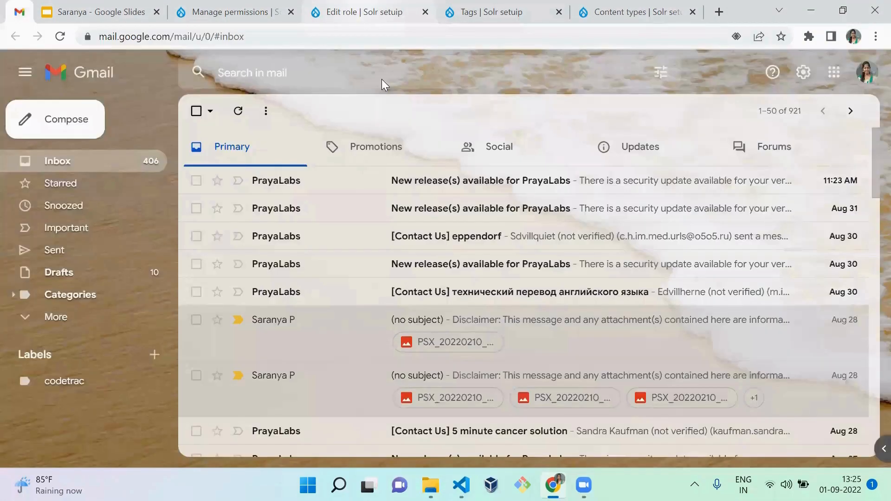
key(ctrl+shift+Tab)
key(ctrl+shift+Tab)
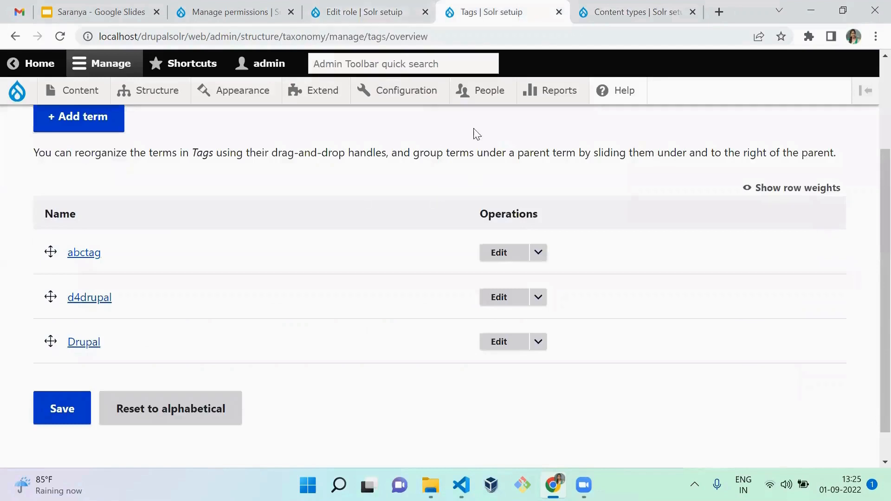
mouse_move(405, 109)
mouse_move(438, 227)
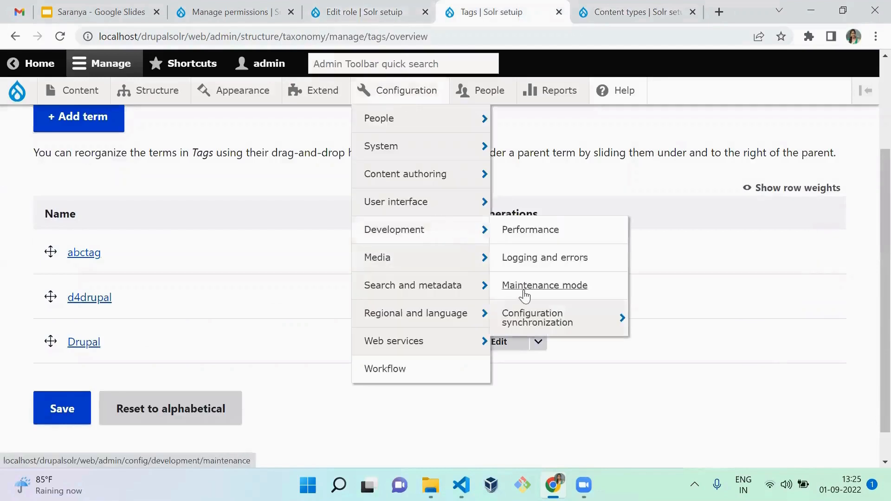
mouse_move(531, 320)
click(652, 355)
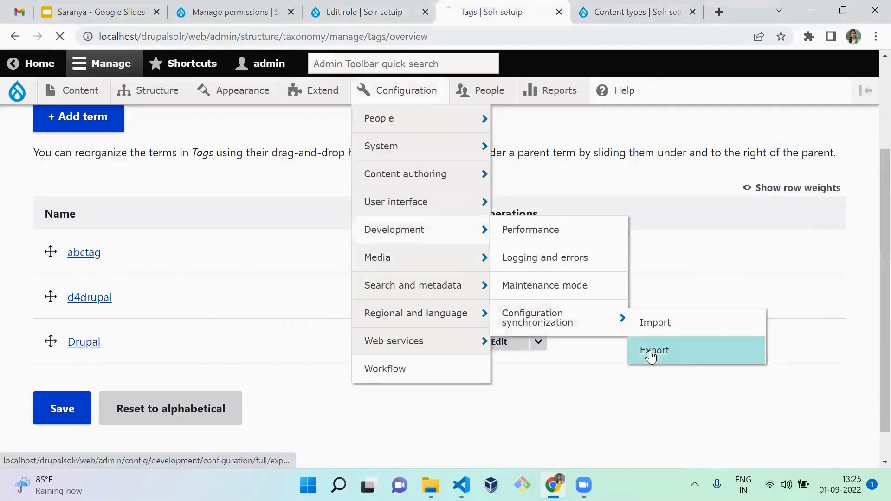
click(171, 227)
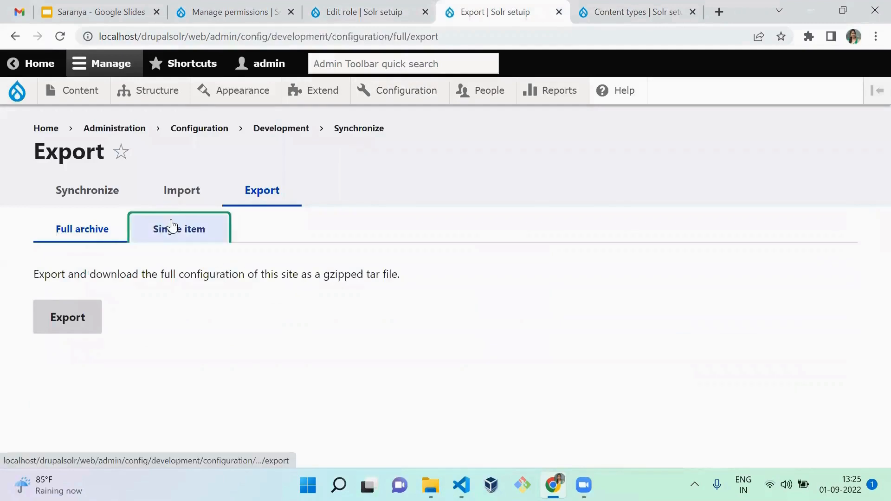
- Export the Anonymous user (anonymous) configuration of type Role as YAML
click(160, 333)
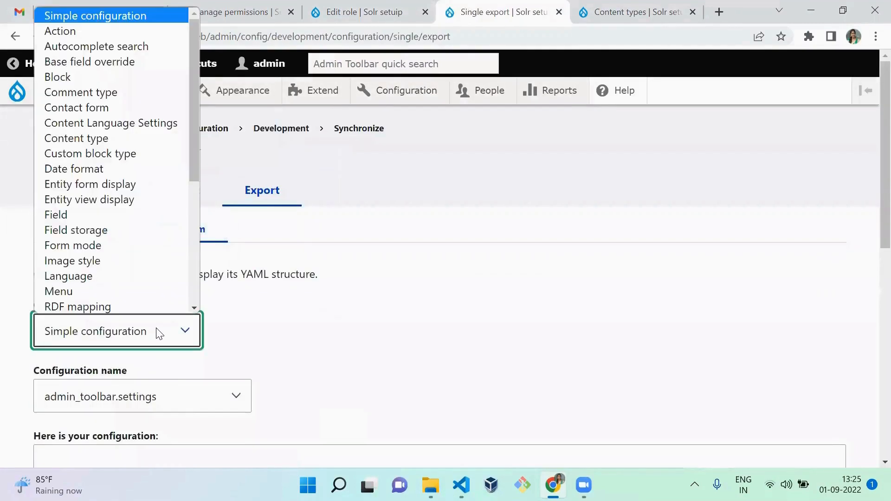
text(ro)
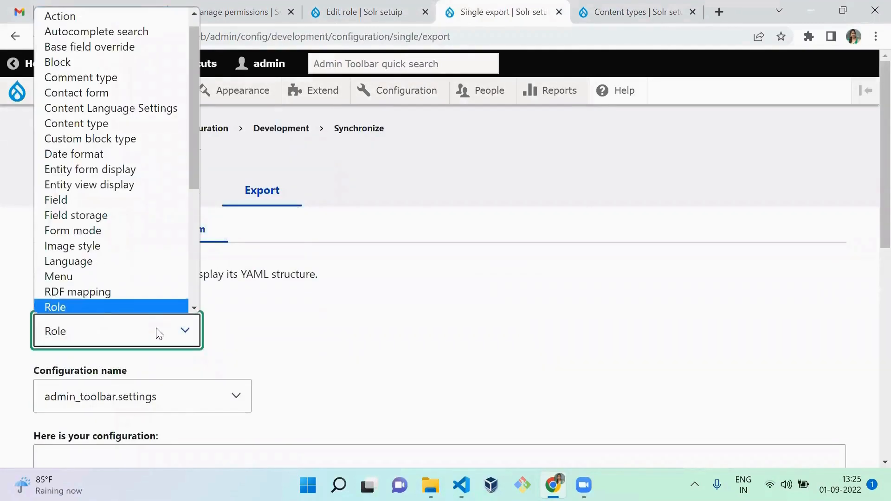
key(Return)
click(418, 325)
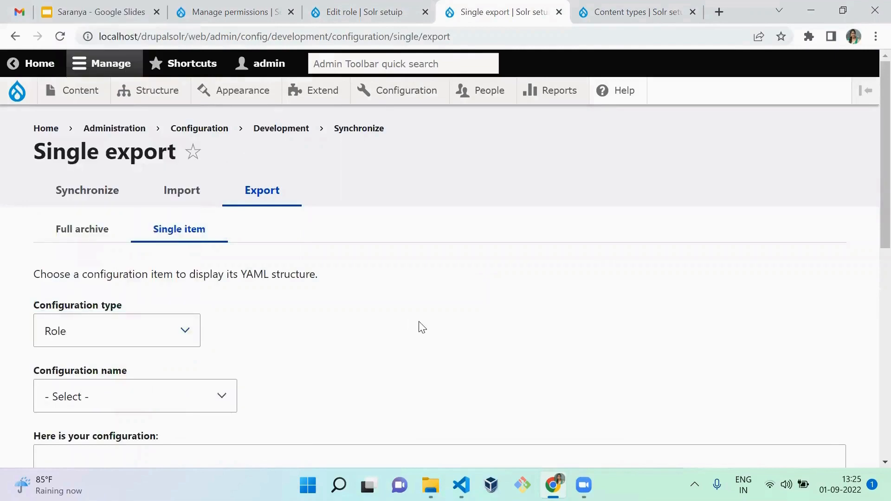
scroll(871, 241, down, 2)
scroll(872, 241, down, 1)
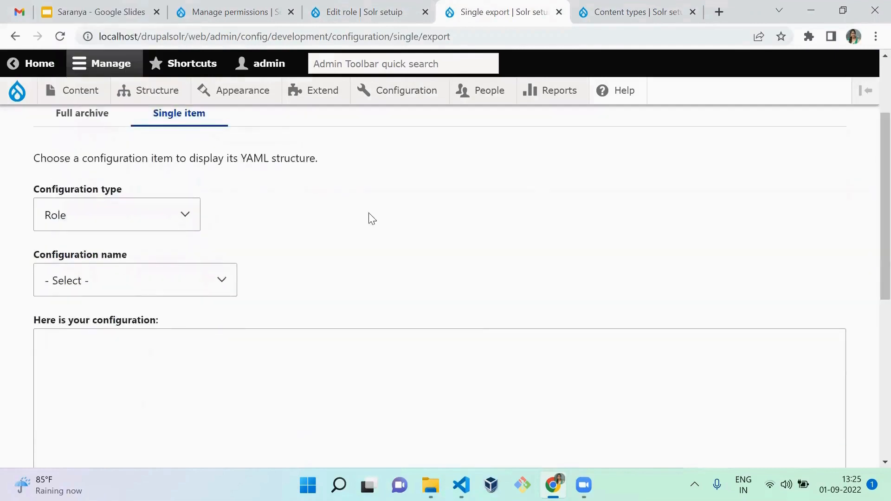
click(150, 291)
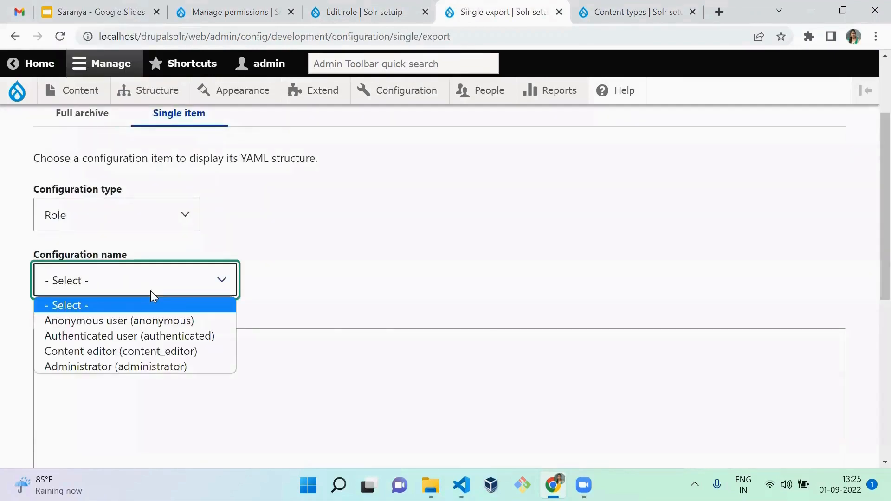
click(152, 320)
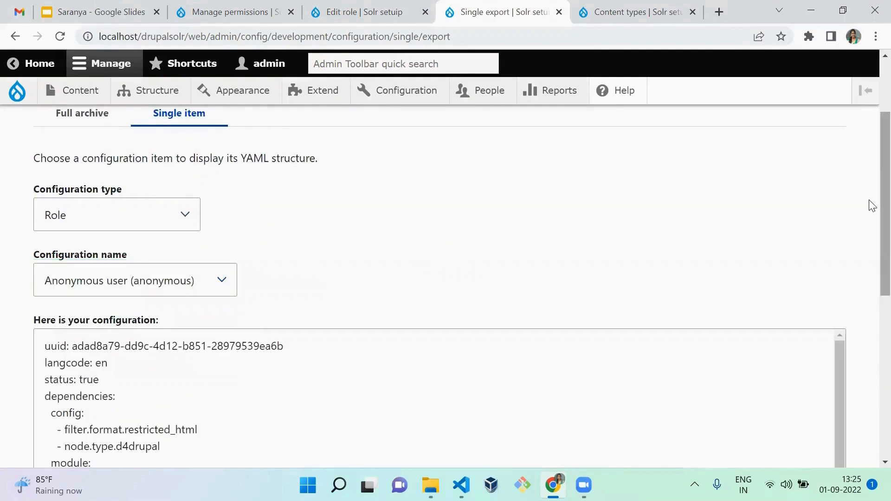
- Examine the permissions list in the exported anonymous role YAML and highlight part of the 'edit any d4drupal content' entry
scroll(869, 213, down, 8)
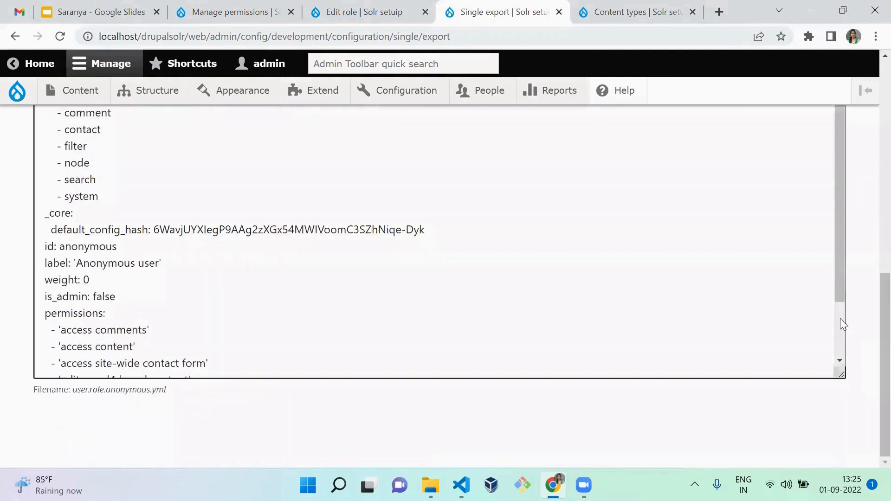
drag(838, 286, 857, 367)
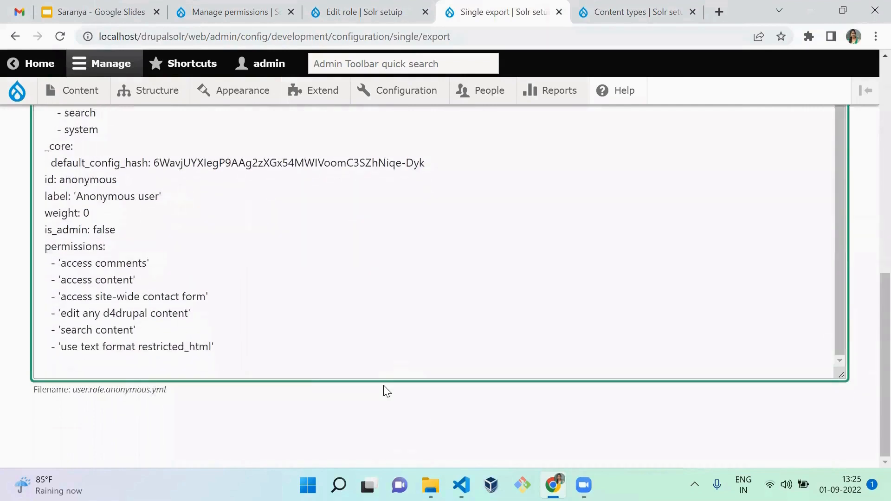
right_click(66, 314)
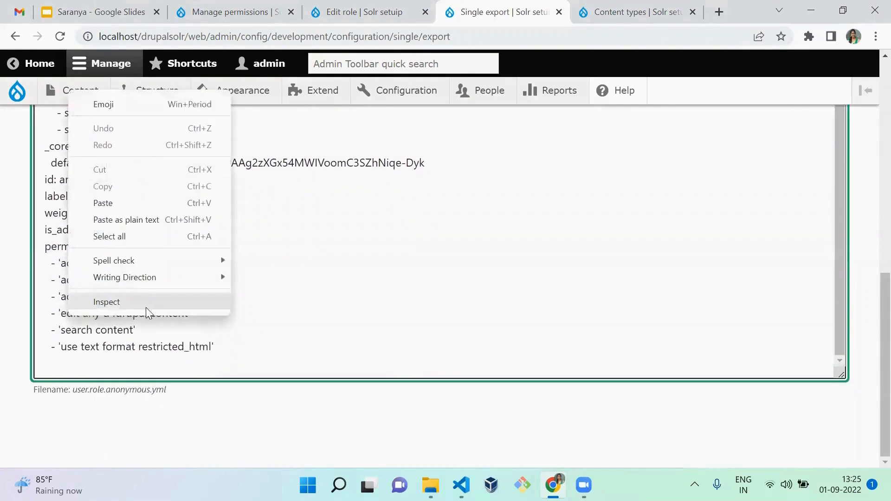
click(118, 327)
drag(103, 313, 170, 308)
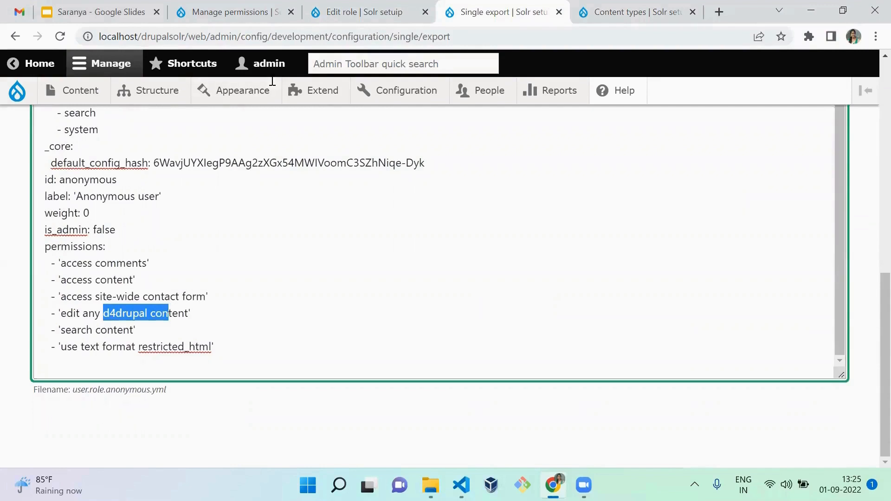
- Compare the D4Drupal: Edit any content permission on the Anonymous role page and the content type's permissions page
click(365, 12)
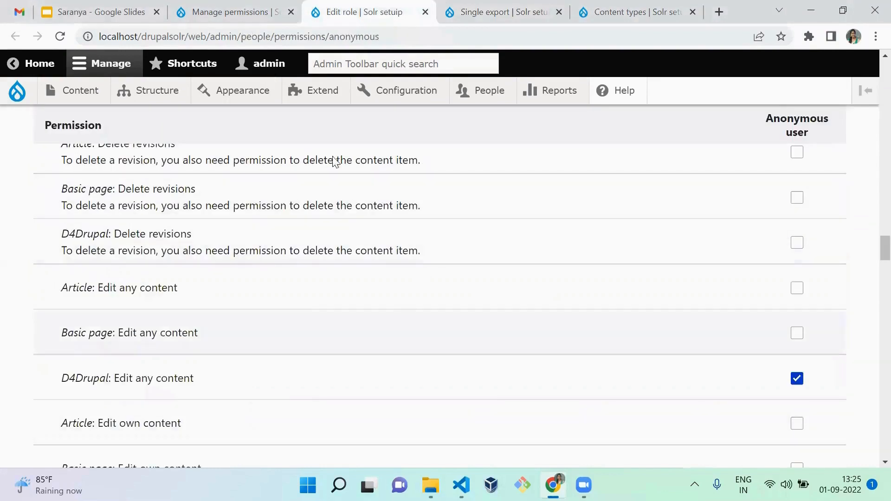
click(229, 10)
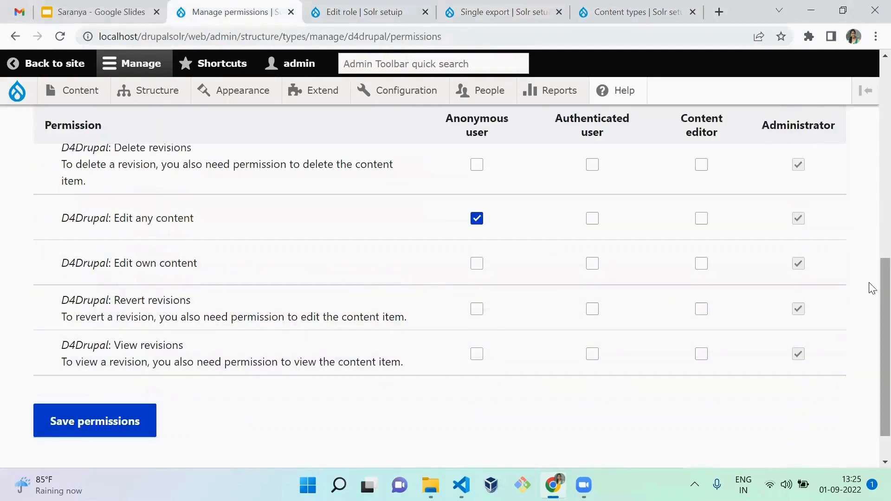
drag(880, 285, 870, 95)
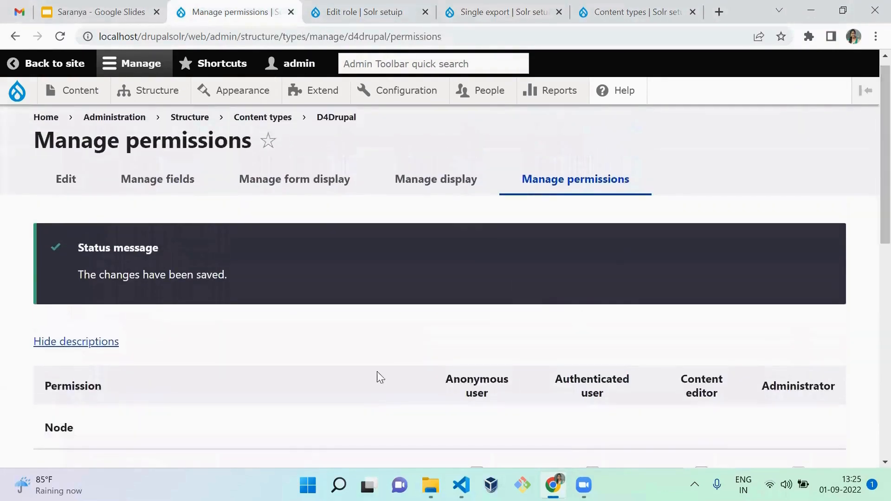